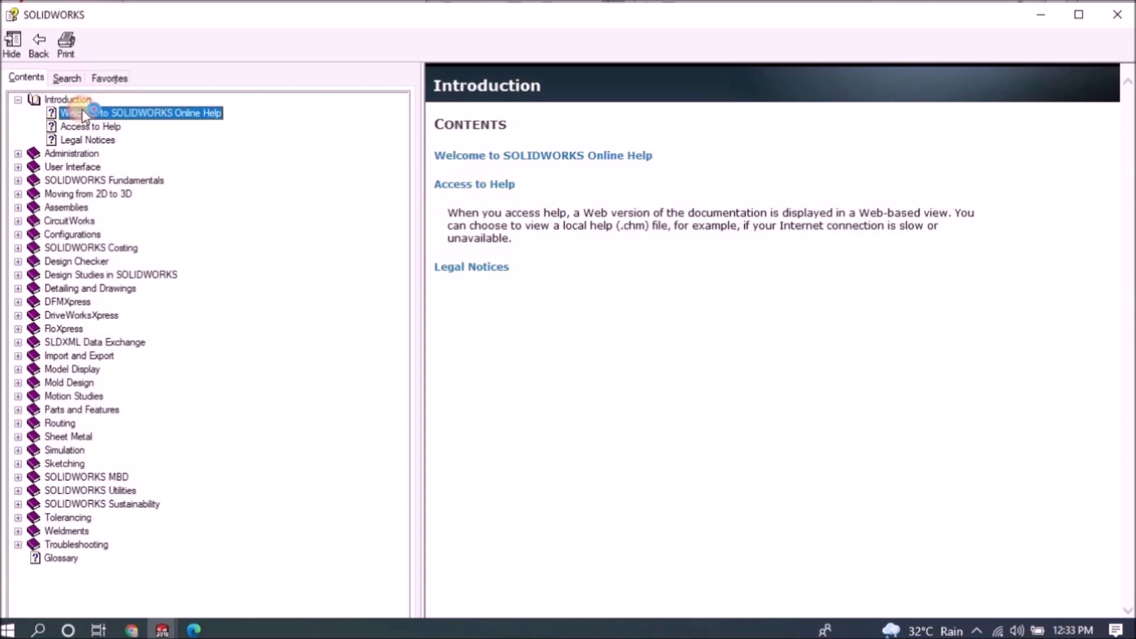
# Browse the Introduction and Administration topics in the help contents
pyautogui.click(83, 127)
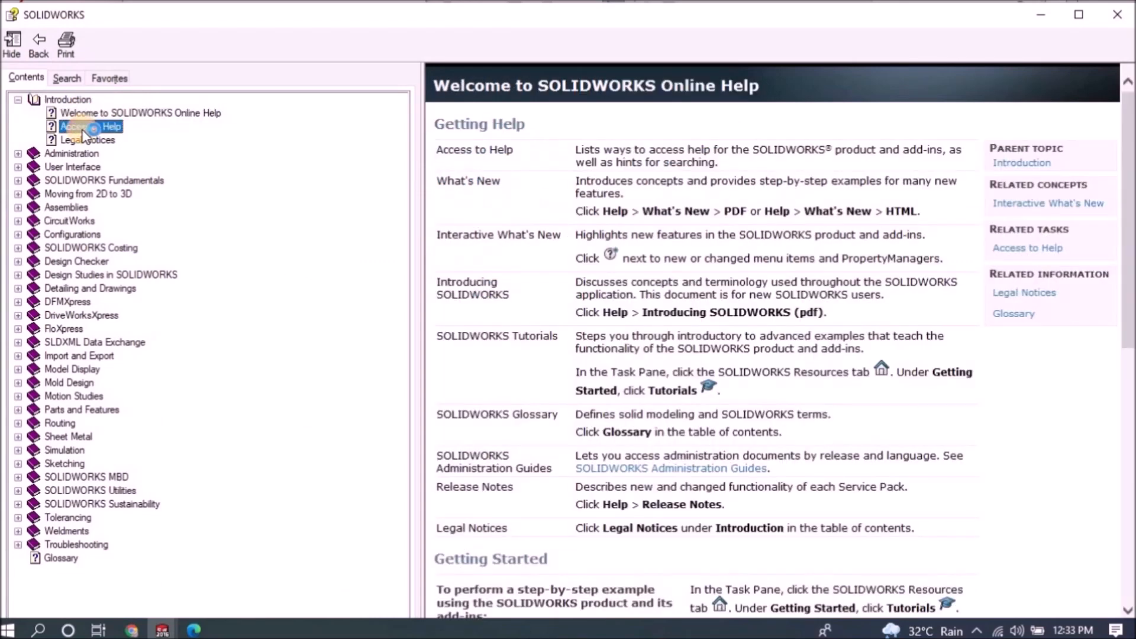
pyautogui.click(87, 141)
pyautogui.click(18, 153)
pyautogui.click(47, 154)
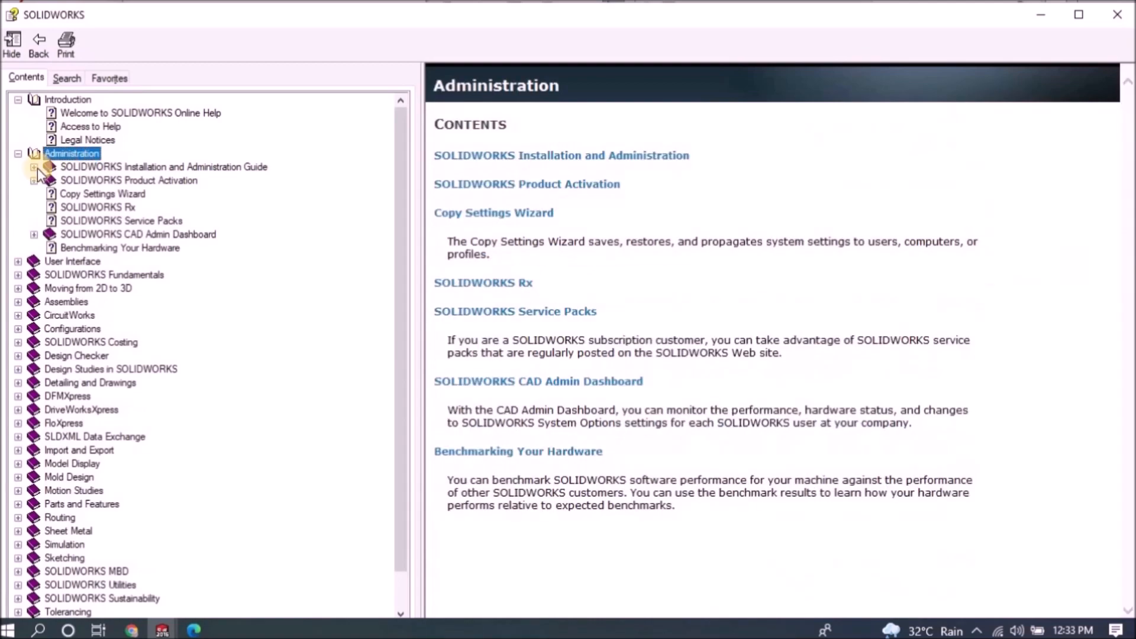
pyautogui.click(94, 168)
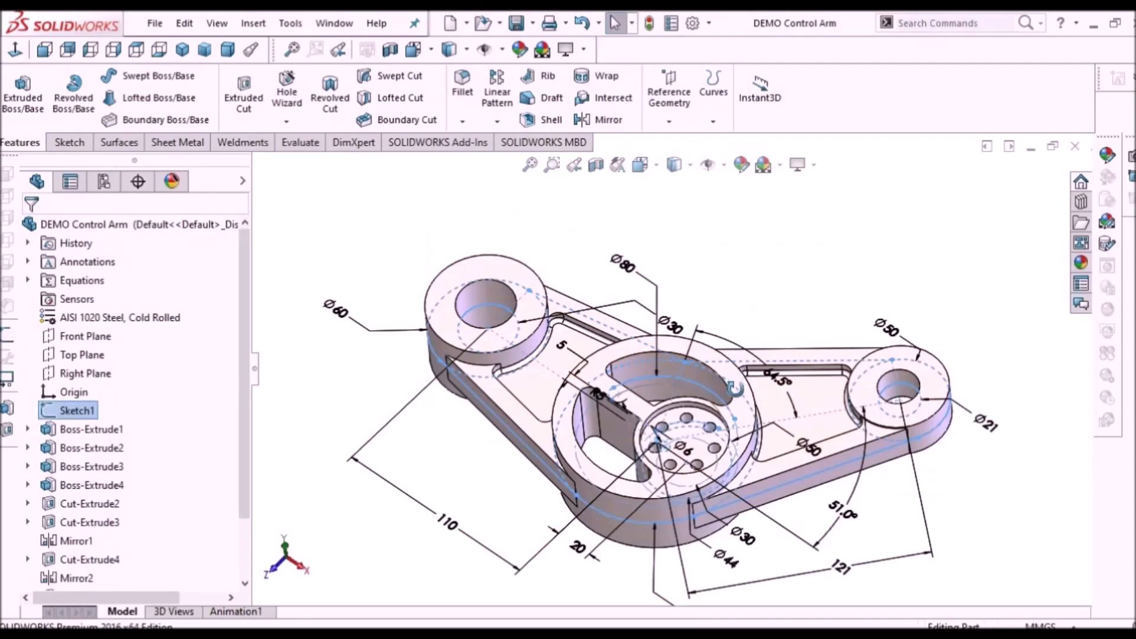
pyautogui.moveTo(752, 284)
pyautogui.mouseDown(button='middle')
pyautogui.moveTo(836, 337)
pyautogui.moveTo(724, 355)
pyautogui.moveTo(769, 283)
pyautogui.mouseUp(button='middle')
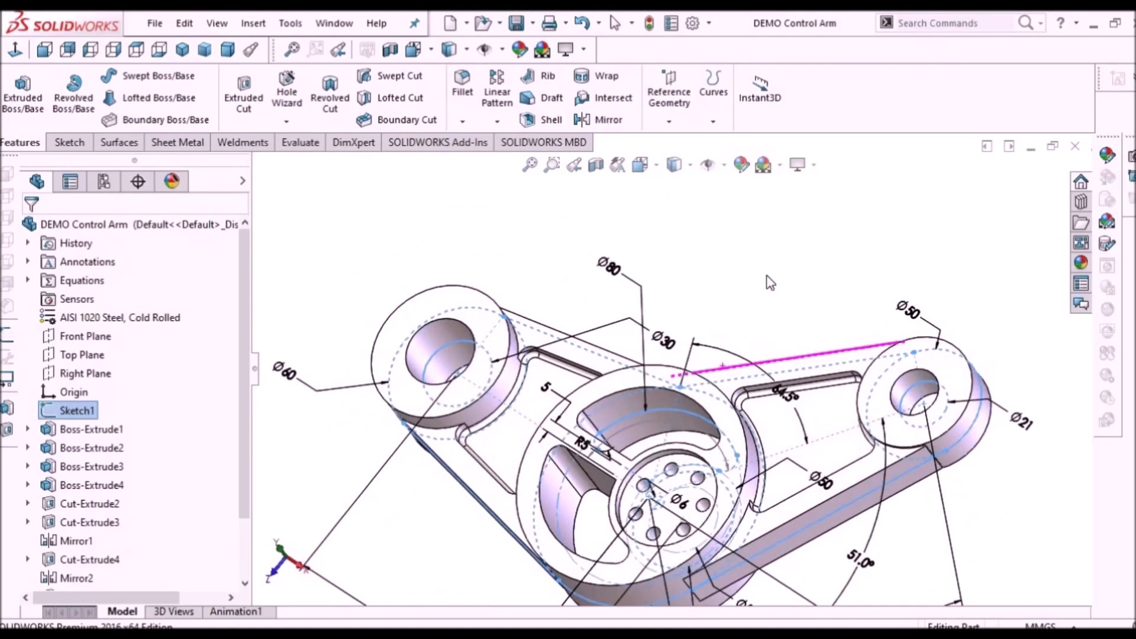
pyautogui.click(769, 282)
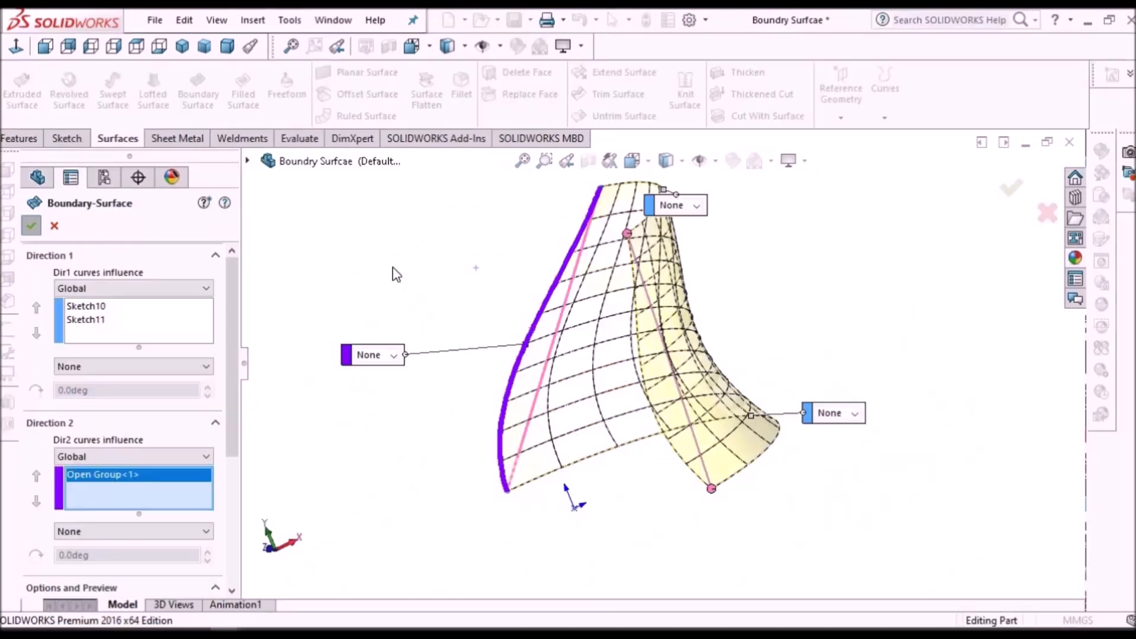
# Create the boundary surface using Sketch10 and Sketch11 in direction 1 and the open group in direction 2
pyautogui.press('Return')
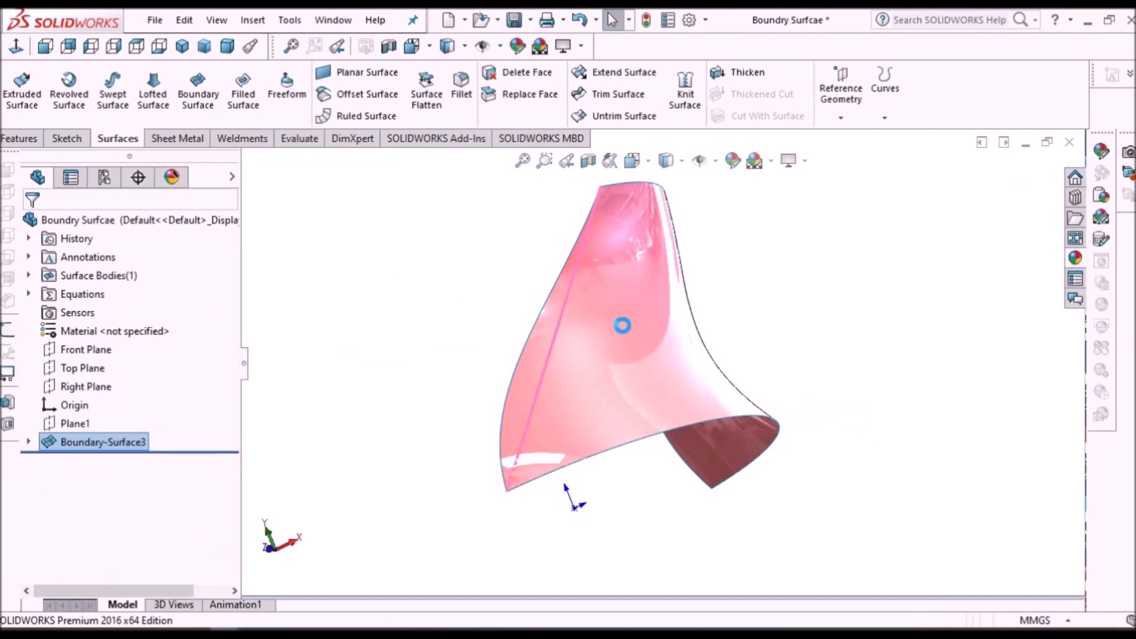
pyautogui.moveTo(669, 368); pyautogui.dragTo(545, 357, button='middle')
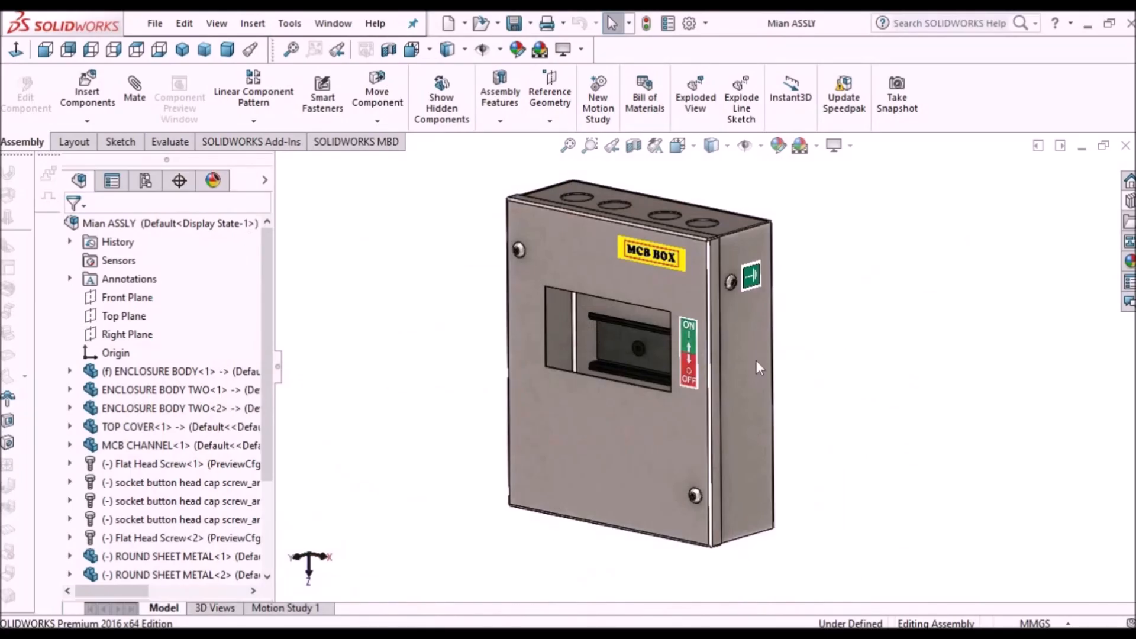
pyautogui.scroll(-2, 757, 361)
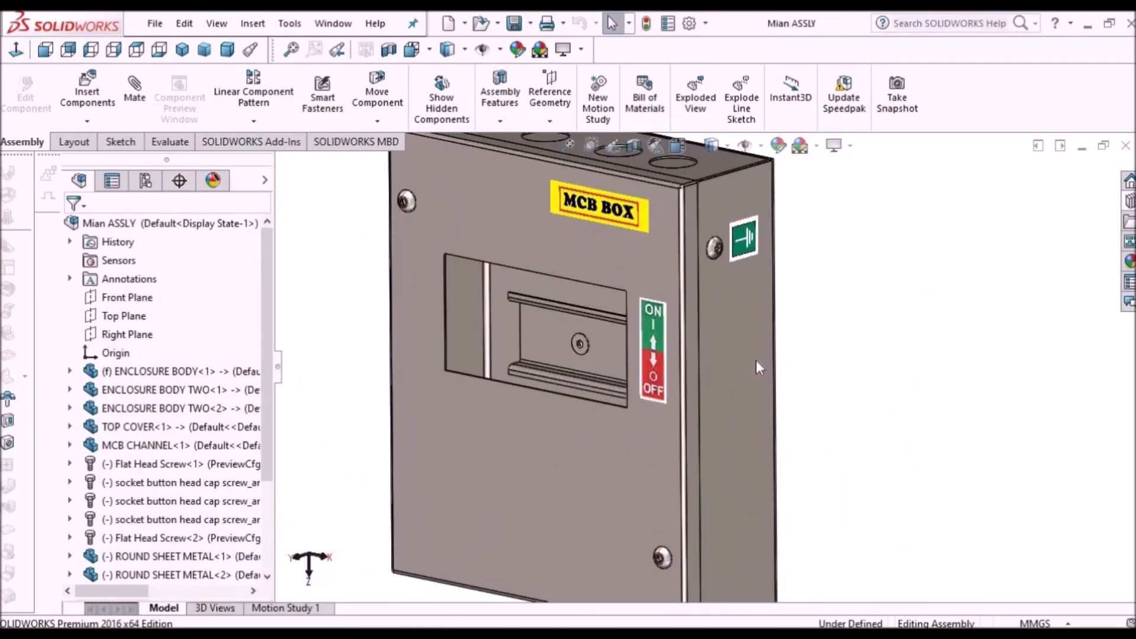
pyautogui.scroll(4, 756, 361)
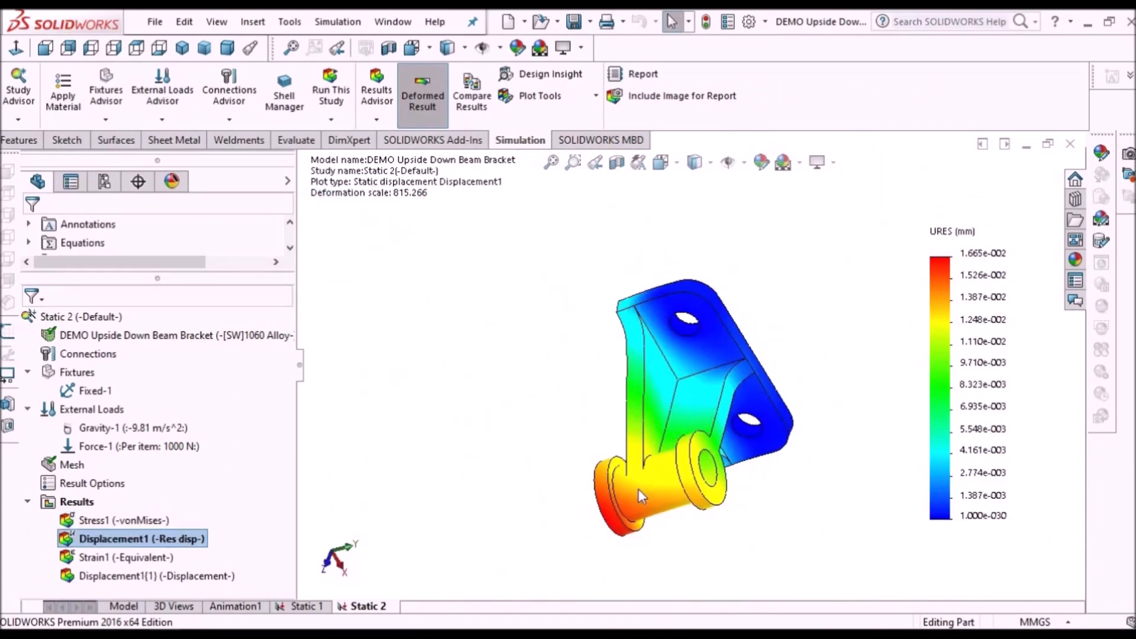
pyautogui.moveTo(638, 488); pyautogui.dragTo(685, 555, button='middle')
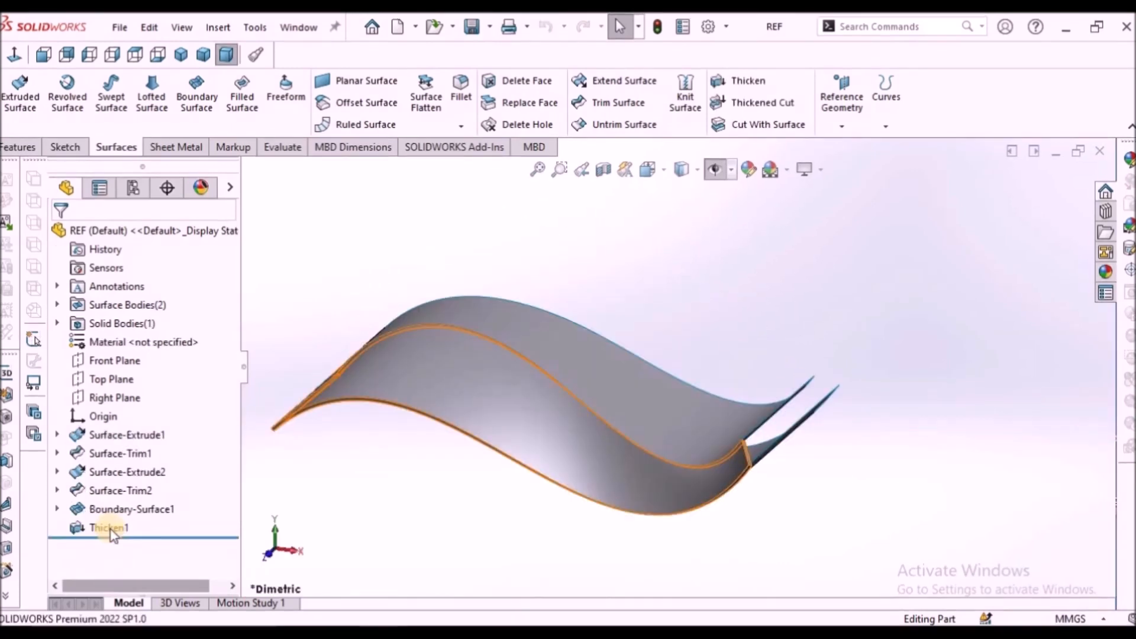
pyautogui.rightClick(111, 529)
pyautogui.click(123, 280)
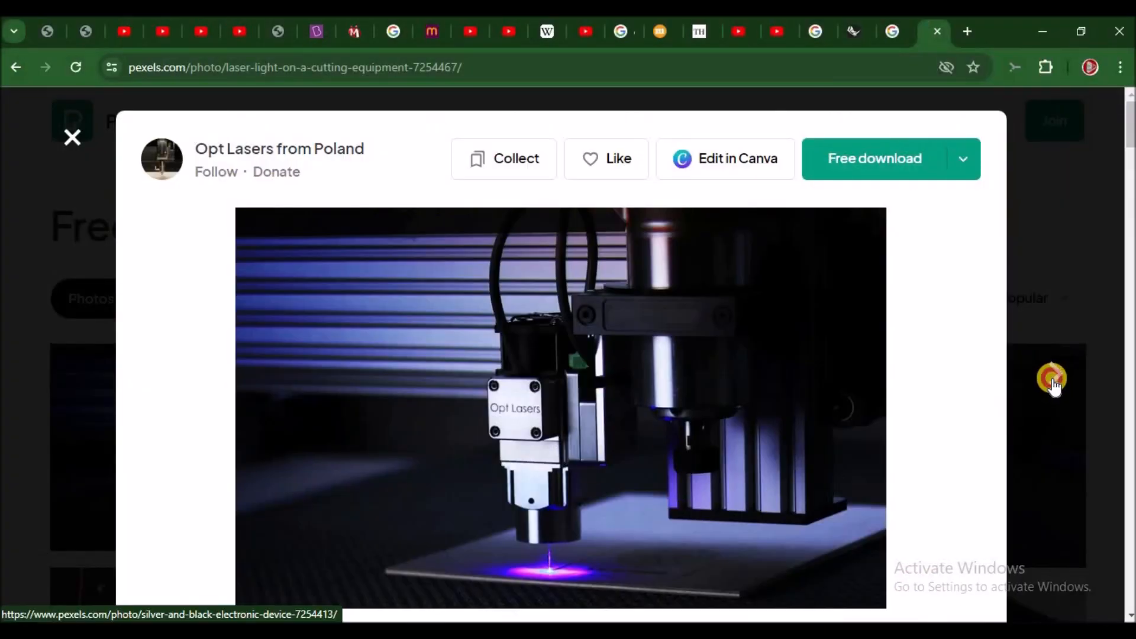
# Examine the laser cutting machine photos on Pexels and the curved sheet part with cut-out lettering in SOLIDWORKS
pyautogui.click(1052, 381)
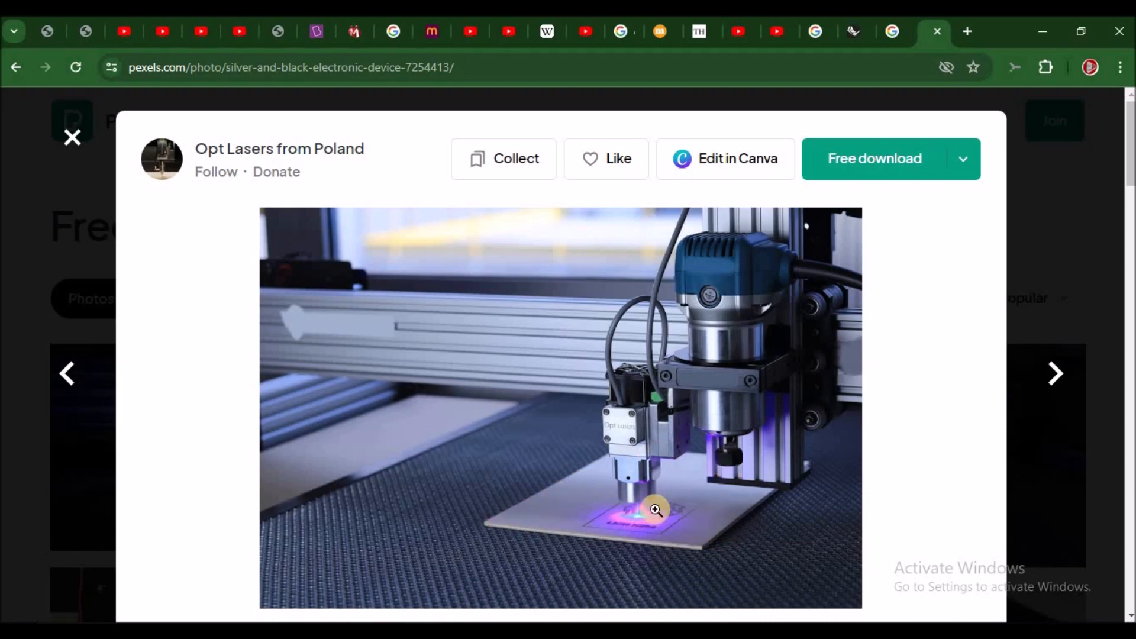
pyautogui.click(1056, 375)
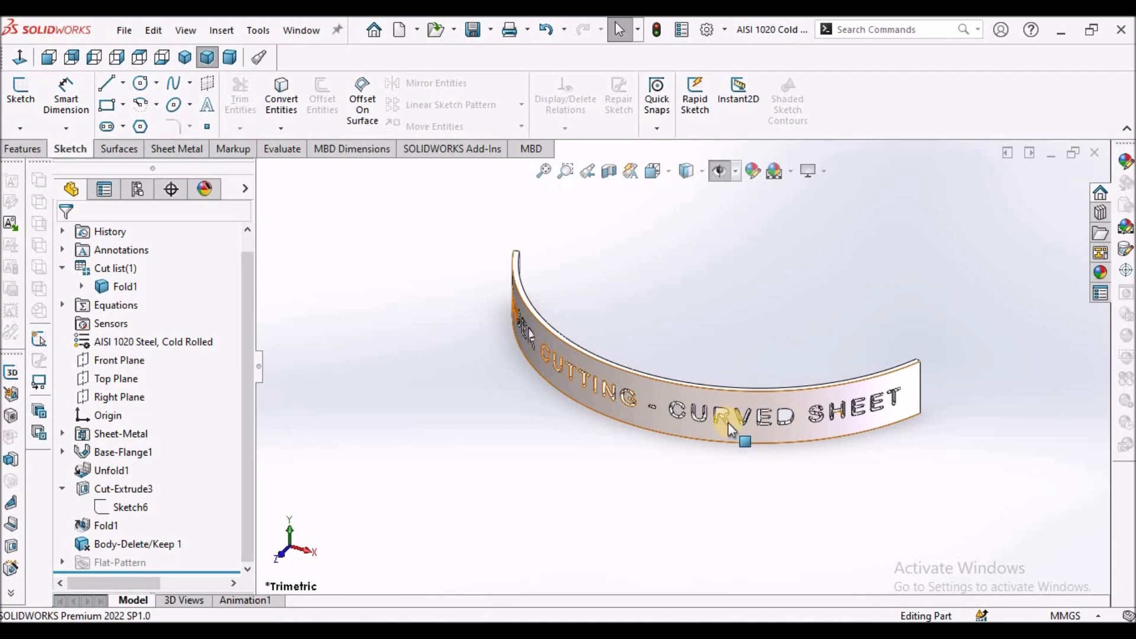
pyautogui.moveTo(598, 429); pyautogui.dragTo(642, 420, button='middle')
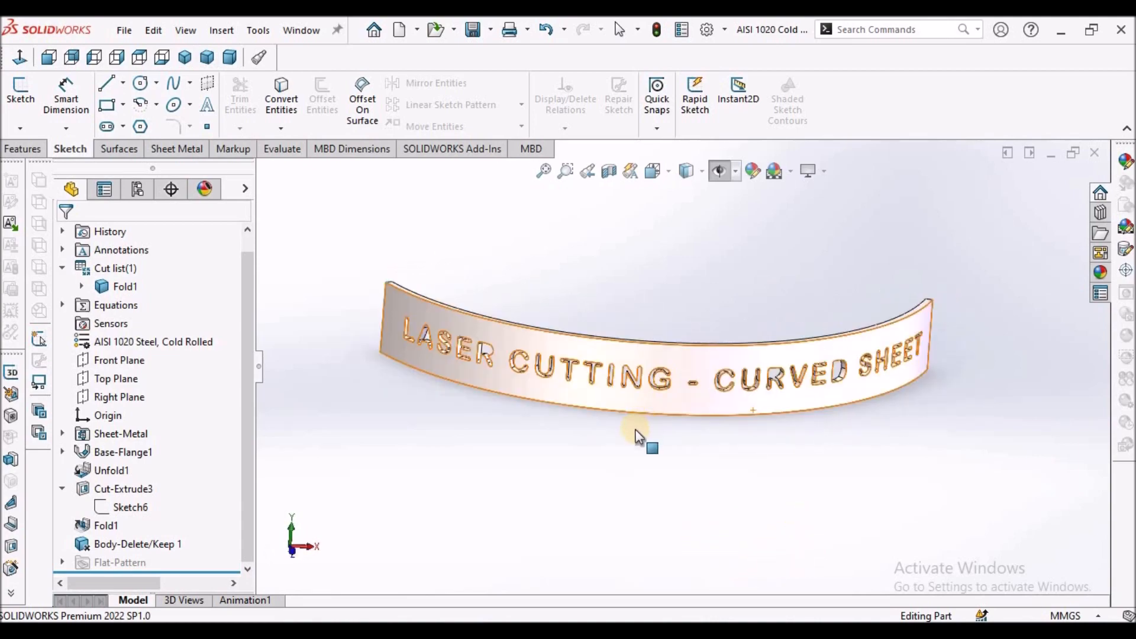
pyautogui.scroll(-3, 638, 437)
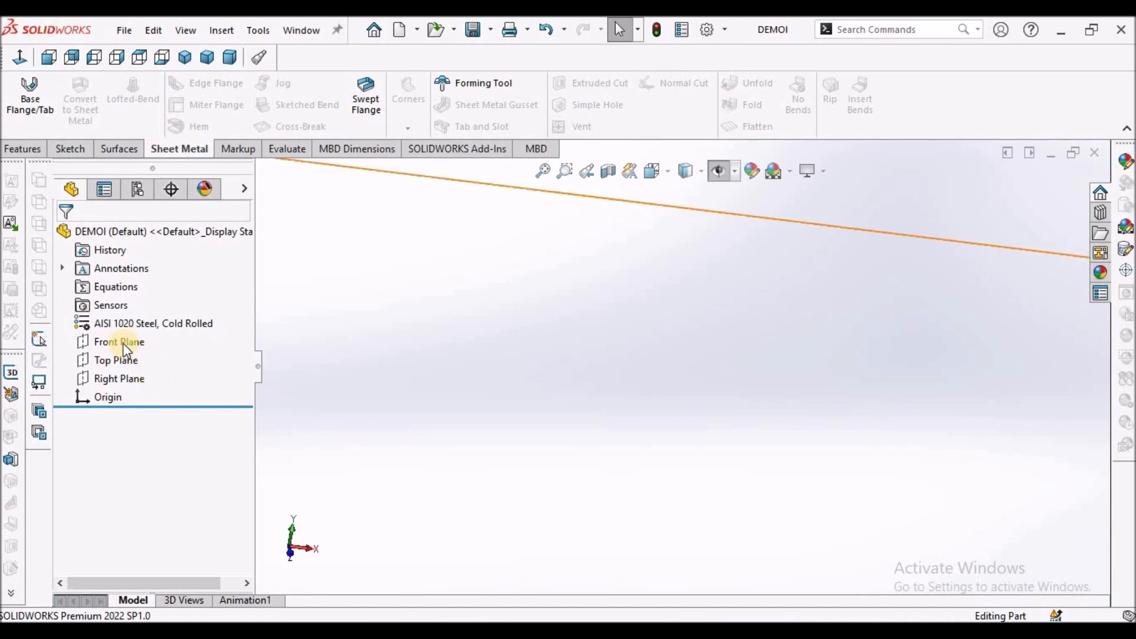
# Start a sketch on the Top Plane and draw a circle about 50 mm in diameter centred on the origin
pyautogui.click(121, 359)
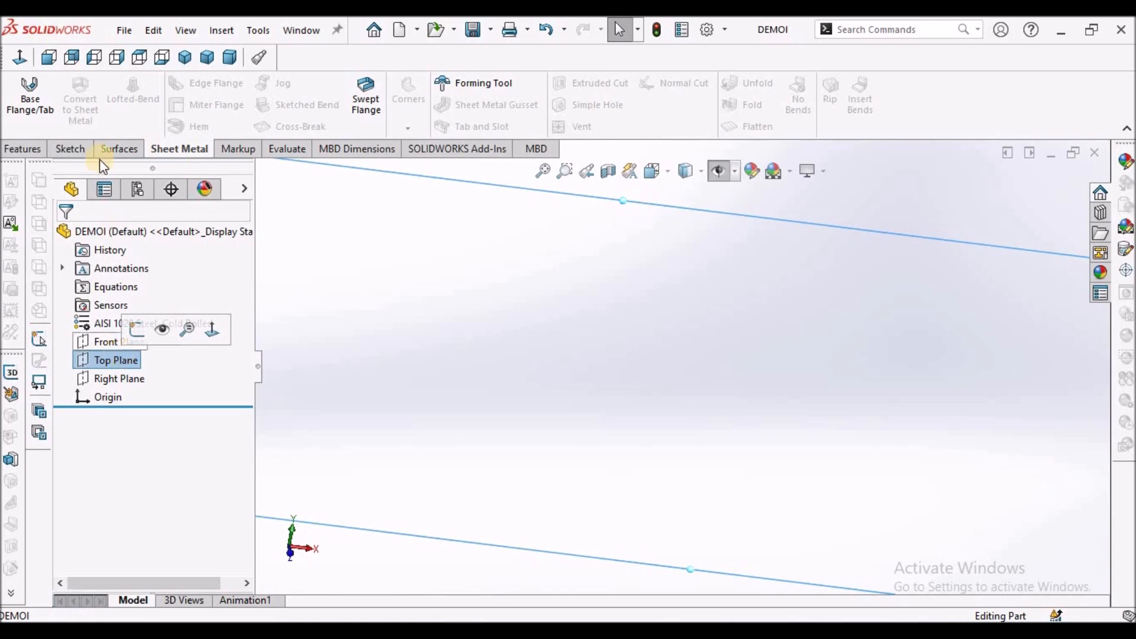
pyautogui.click(65, 148)
pyautogui.click(20, 94)
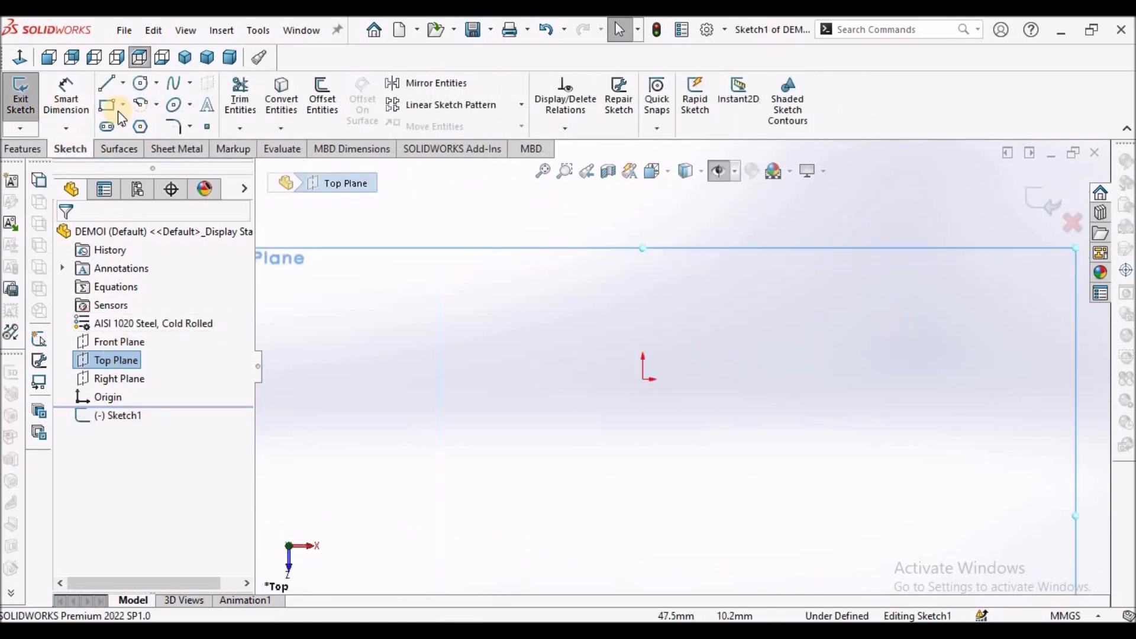
pyautogui.click(119, 148)
pyautogui.click(64, 148)
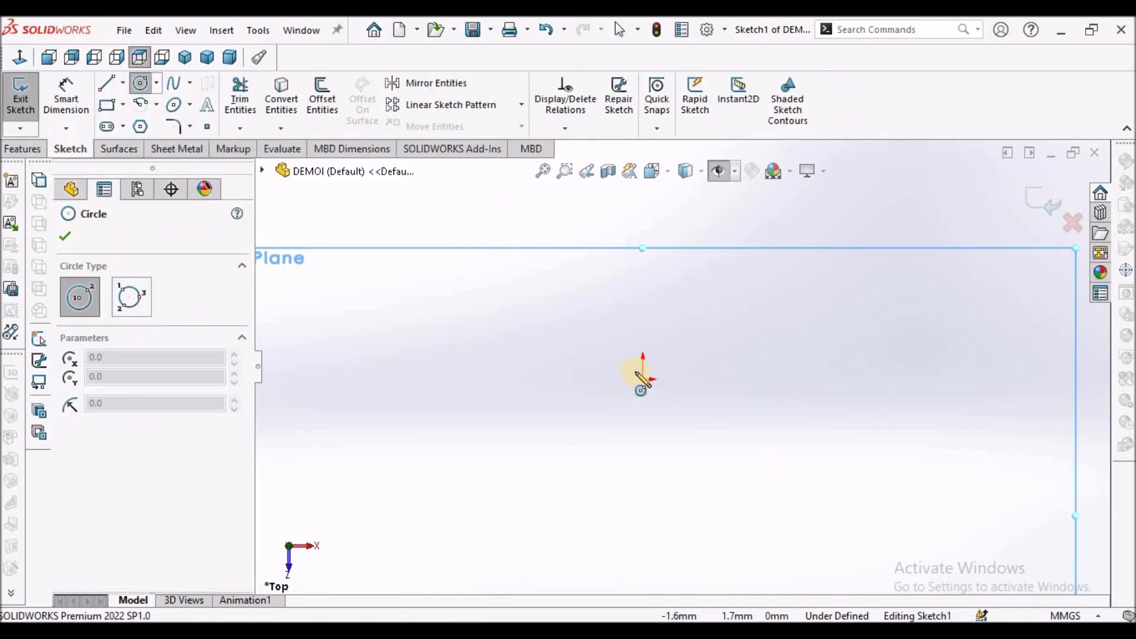
pyautogui.click(643, 379)
pyautogui.click(736, 281)
pyautogui.rightClick(740, 261)
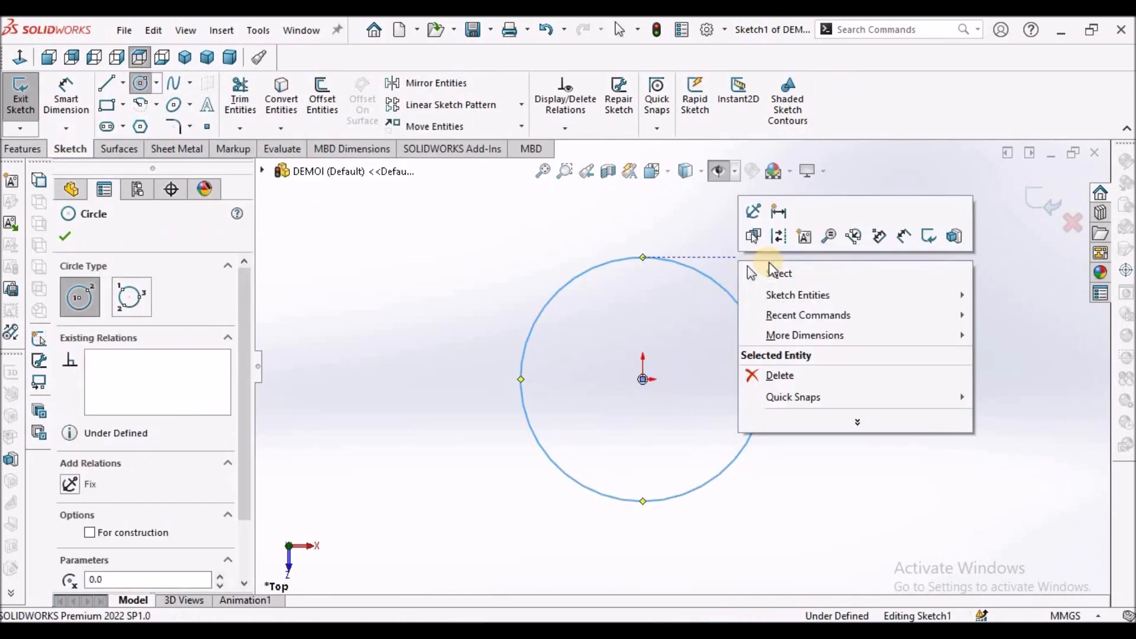
pyautogui.click(771, 276)
# Dimension the circle with a diameter of 80 mm
pyautogui.click(65, 95)
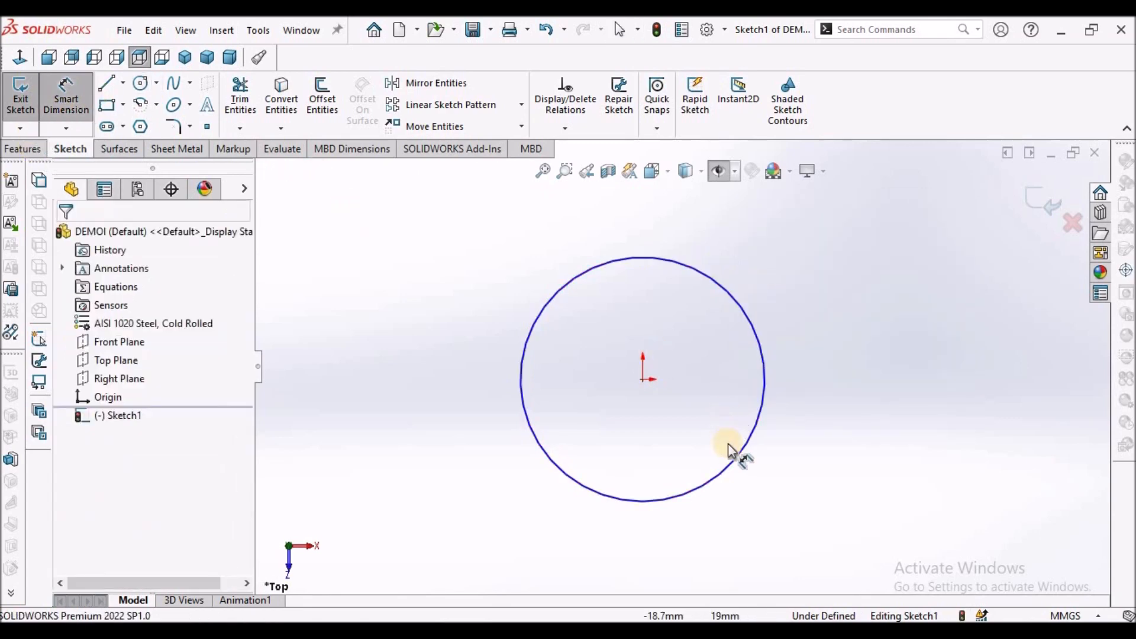
pyautogui.click(753, 444)
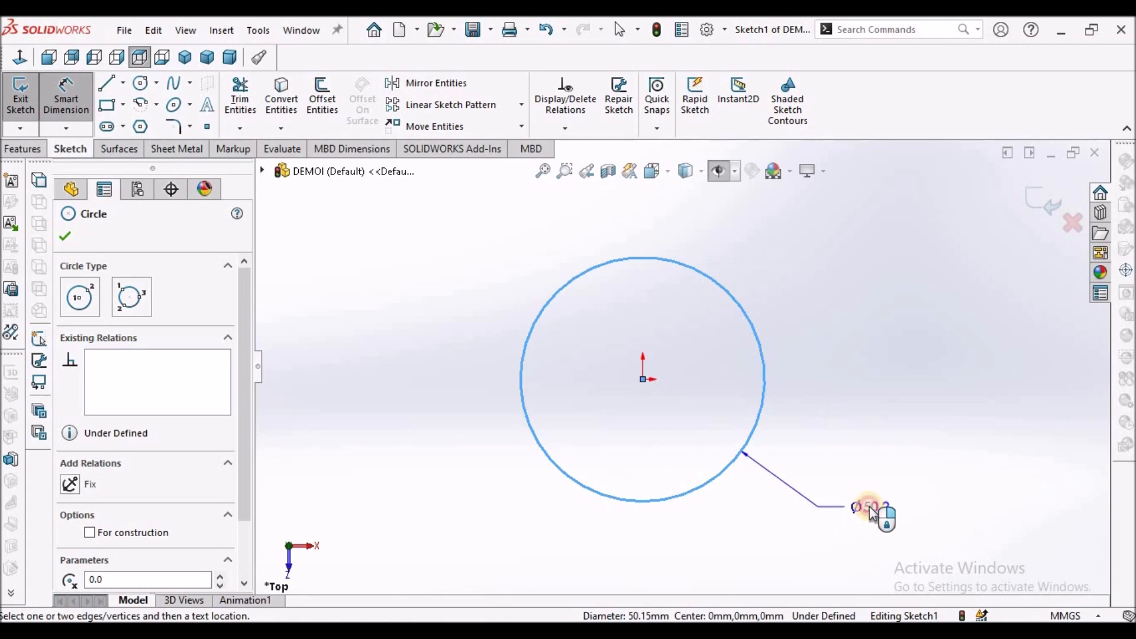
pyautogui.click(868, 507)
pyautogui.write('80.0mm')
pyautogui.click(835, 461)
pyautogui.click(828, 374)
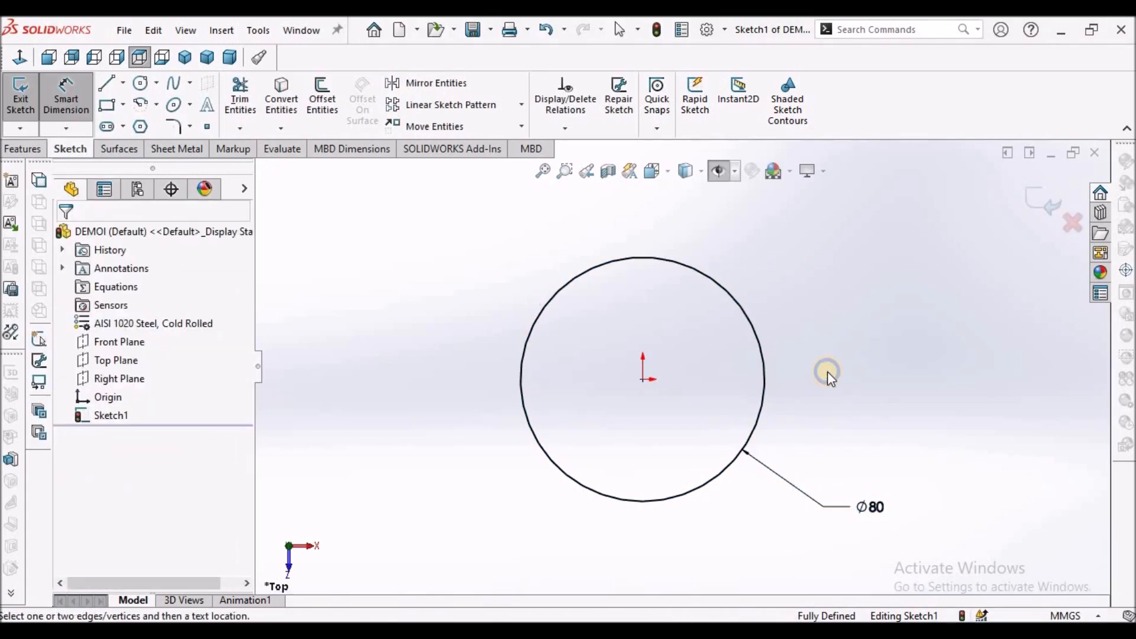
pyautogui.rightClick(828, 374)
pyautogui.click(858, 427)
# Convert the 80 mm circle to construction geometry
pyautogui.scroll(3, 698, 403)
pyautogui.scroll(-2, 722, 444)
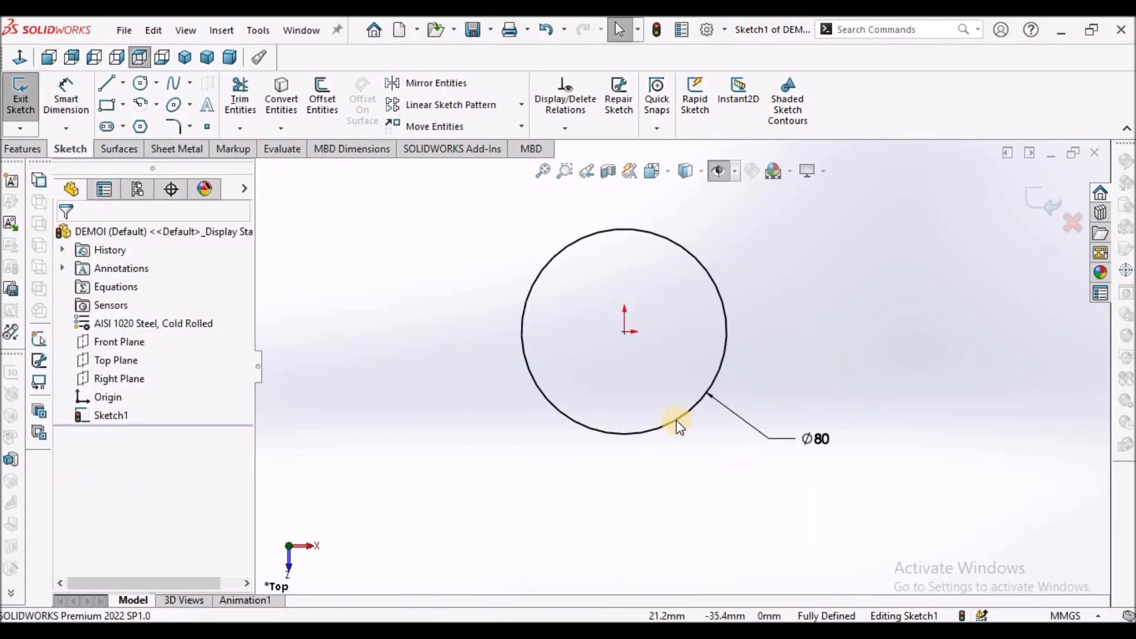
pyautogui.click(676, 422)
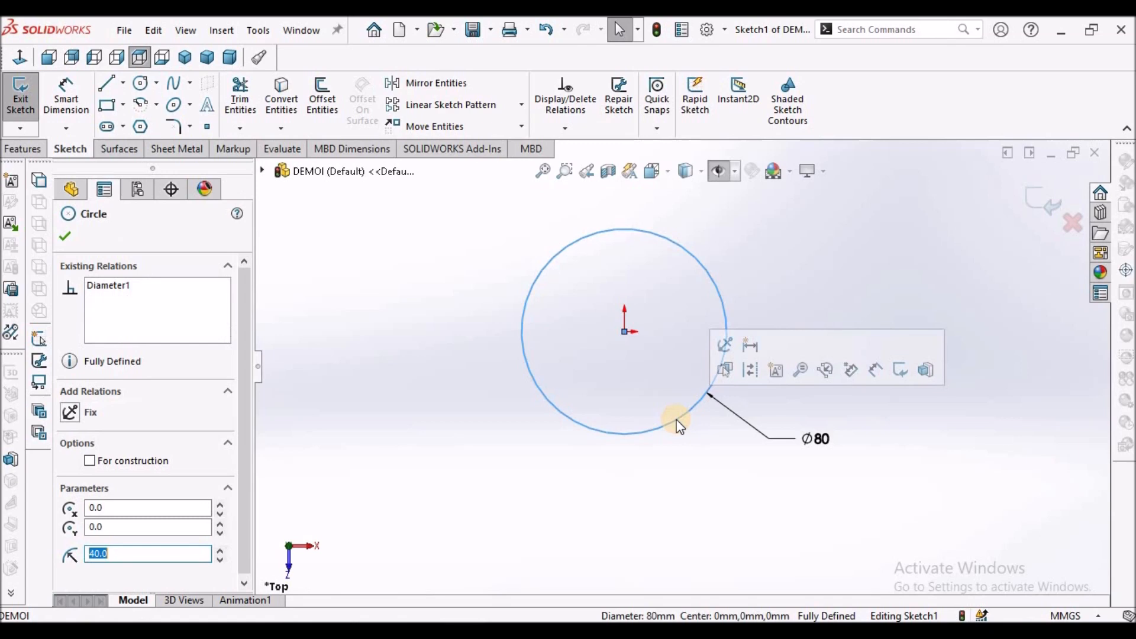
pyautogui.click(749, 376)
pyautogui.click(749, 377)
# Draw a centerpoint arc from the origin inside the construction circle, sweeping roughly its lower half
pyautogui.scroll(-1, 698, 334)
pyautogui.scroll(1, 648, 325)
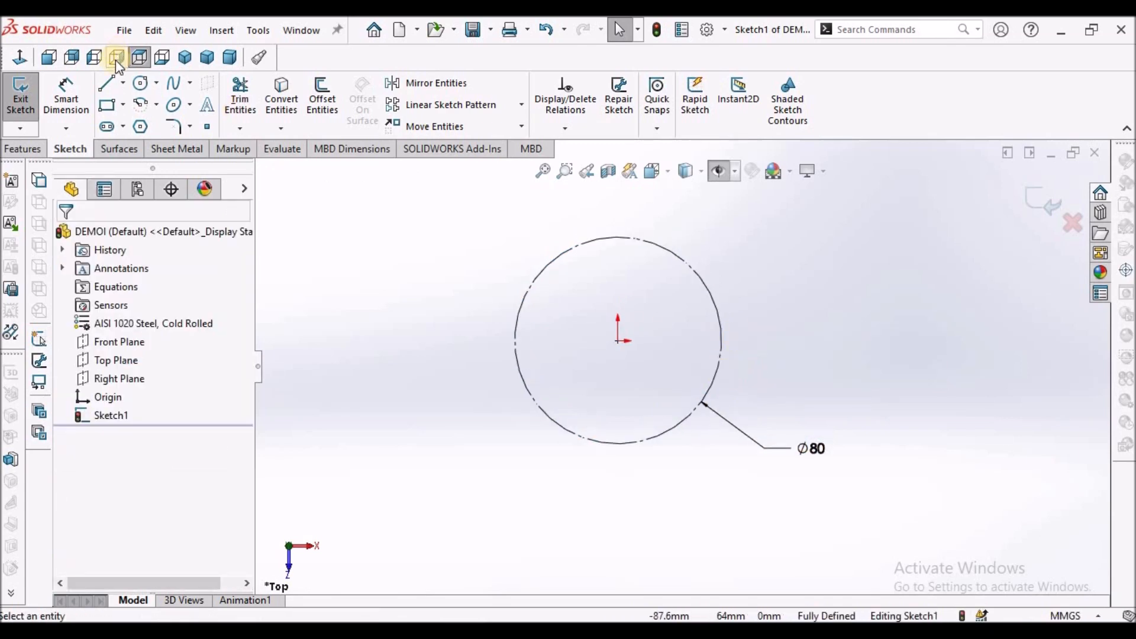
pyautogui.click(156, 106)
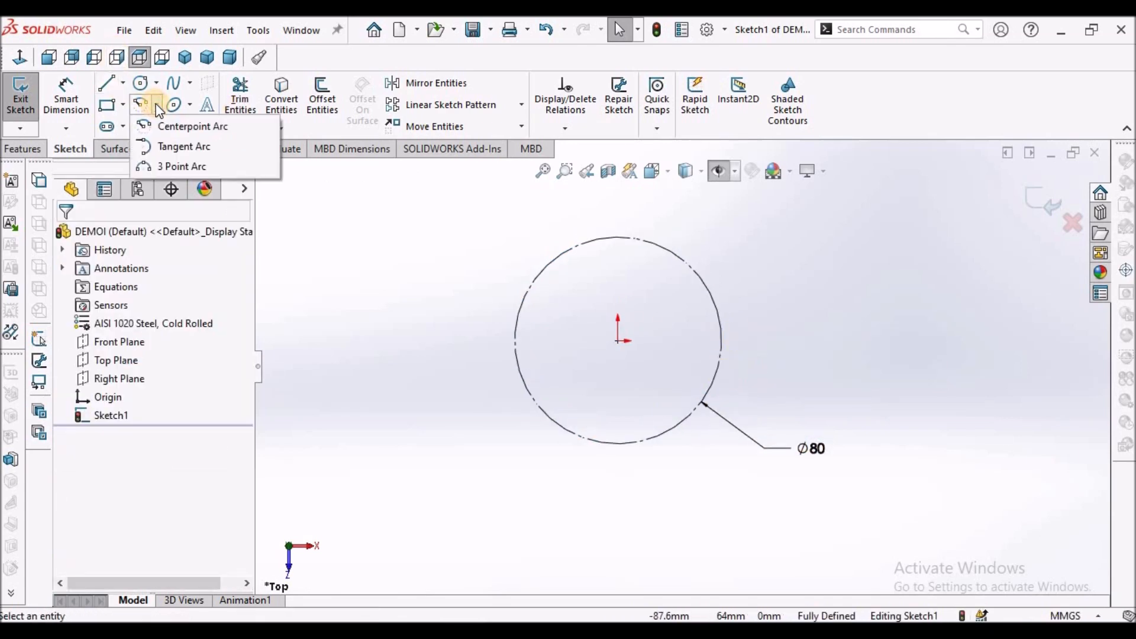
pyautogui.click(184, 127)
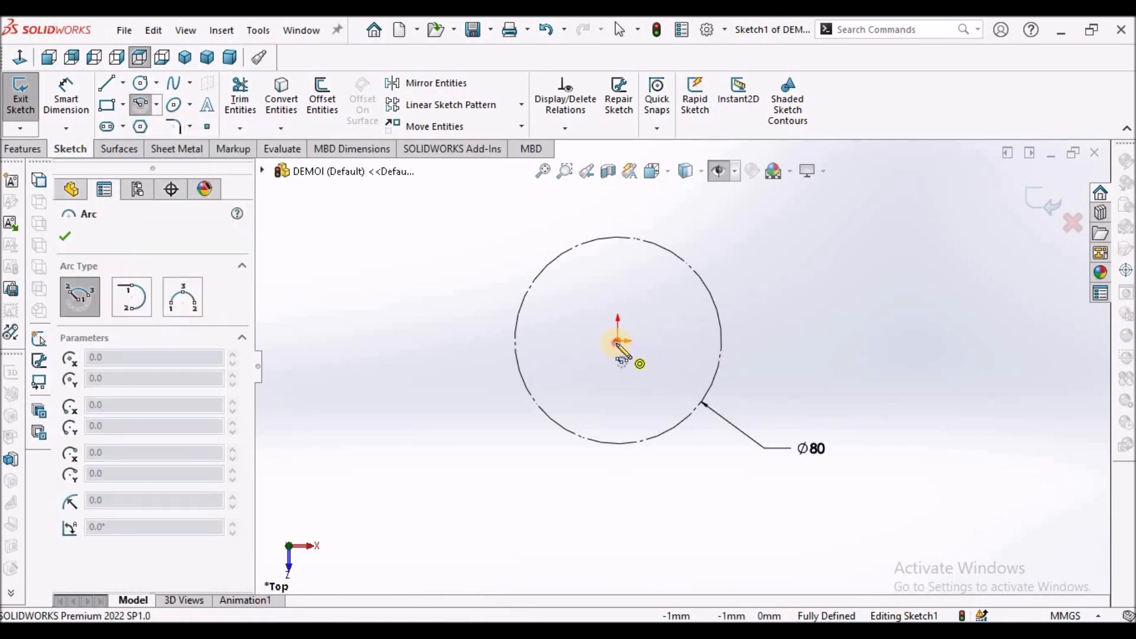
pyautogui.click(617, 340)
pyautogui.click(545, 329)
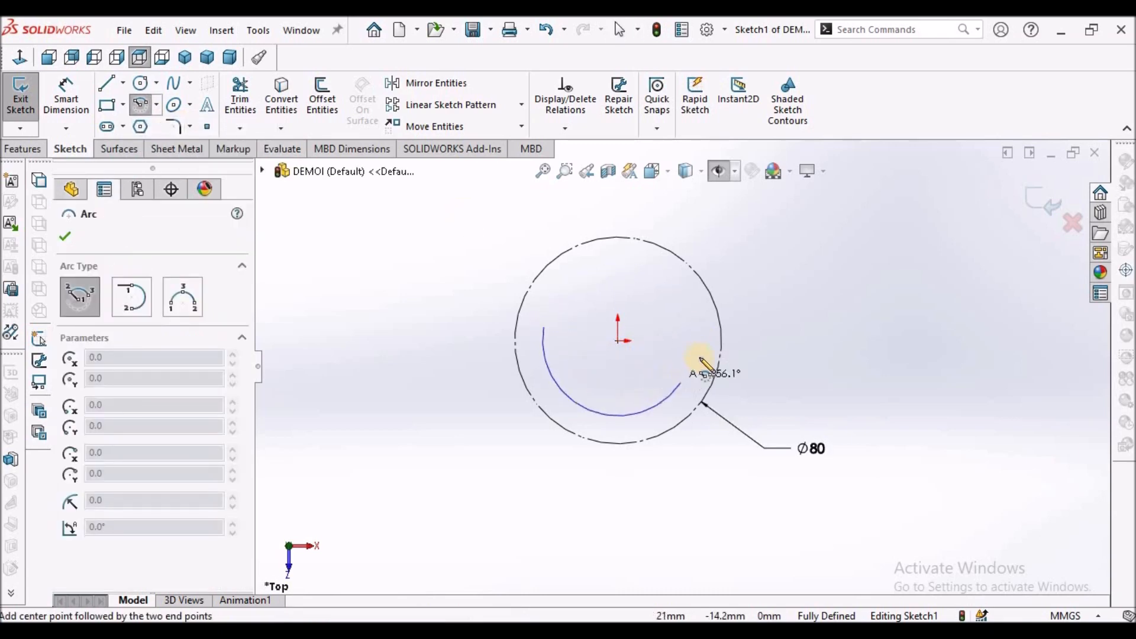
pyautogui.click(694, 337)
pyautogui.rightClick(793, 247)
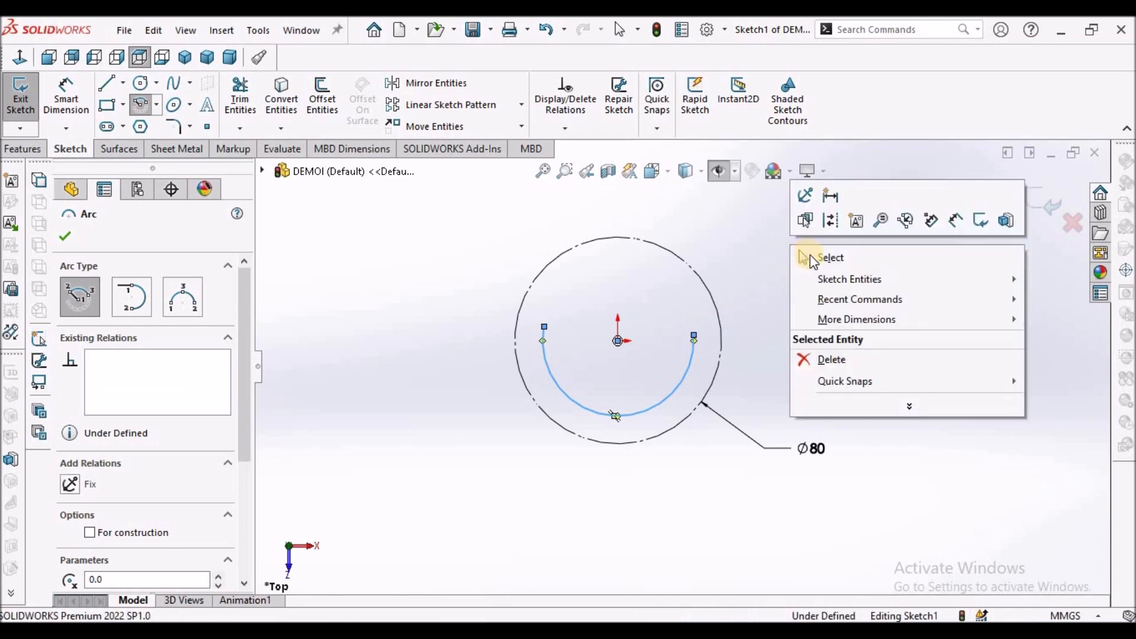
pyautogui.click(806, 257)
pyautogui.click(774, 287)
# Shorten the arc by moving both of its endpoints below the origin, still inside the construction circle
pyautogui.scroll(-3, 563, 348)
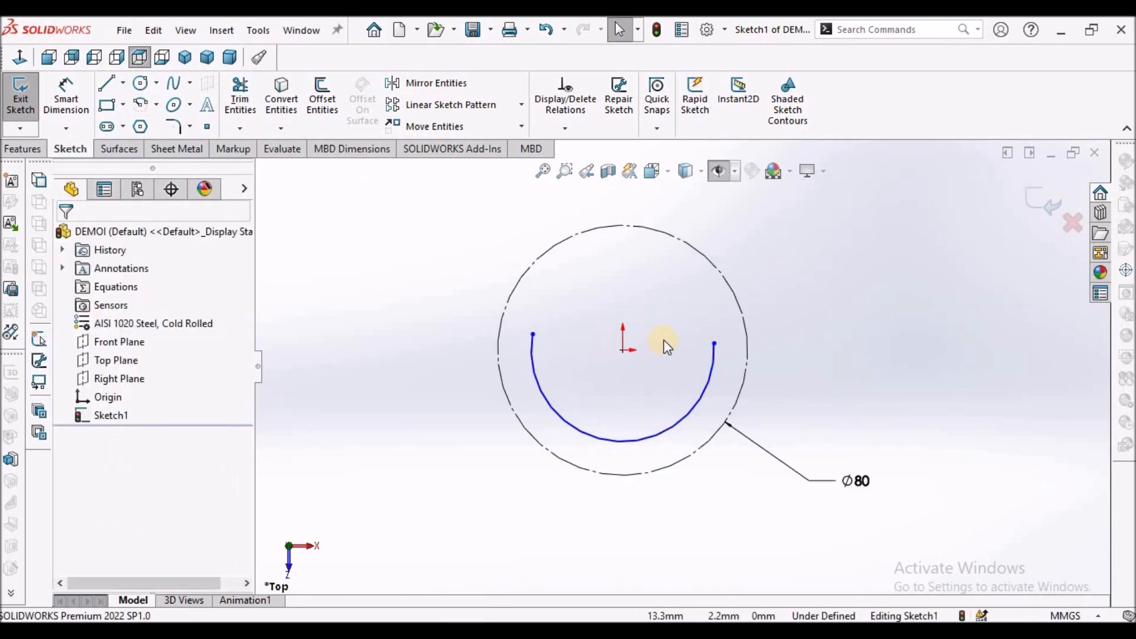
pyautogui.scroll(-1, 510, 348)
pyautogui.moveTo(515, 333); pyautogui.dragTo(506, 394)
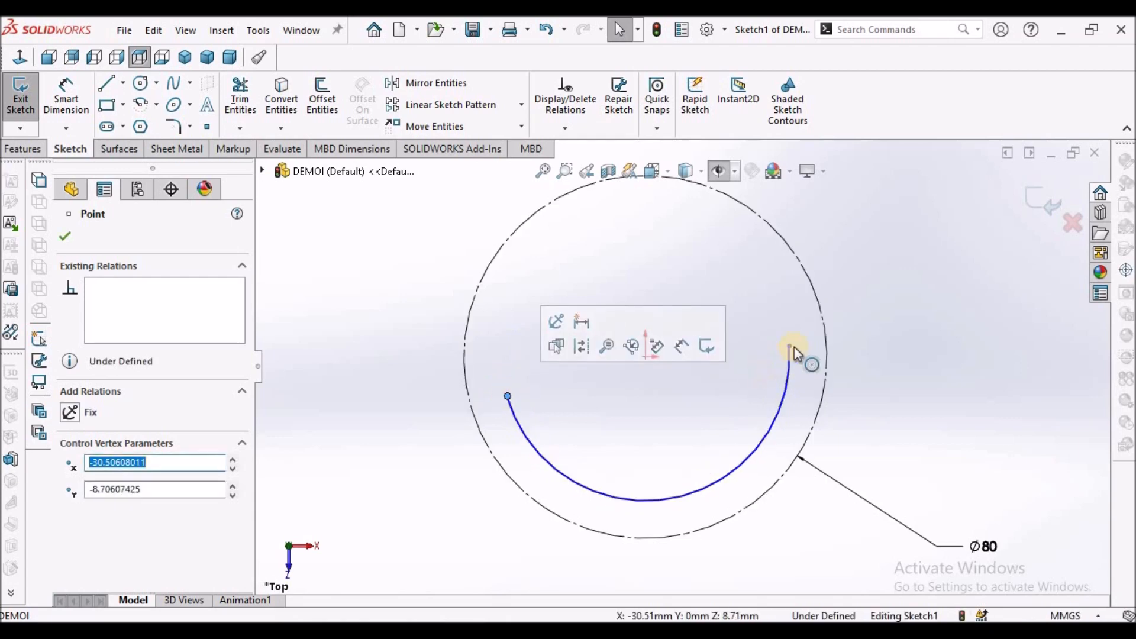
pyautogui.moveTo(792, 349); pyautogui.dragTo(779, 409)
pyautogui.click(709, 428)
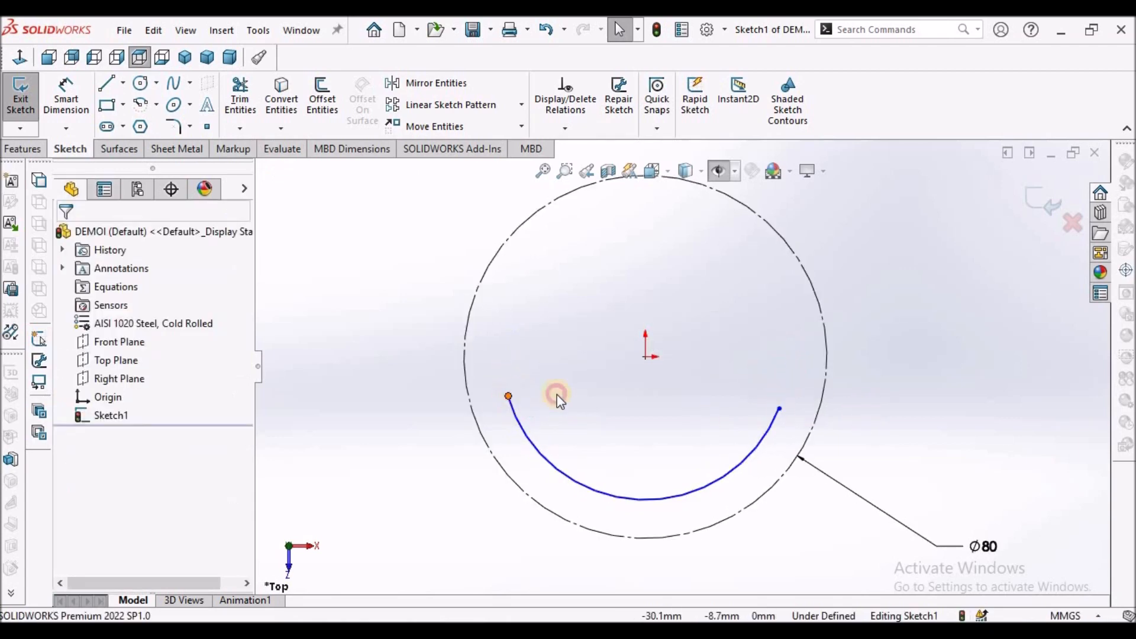
# Add a Horizontal relation between the two endpoints of the arc
pyautogui.click(772, 412)
pyautogui.keyDown('ctrl'); pyautogui.click(509, 396); pyautogui.keyUp('ctrl')
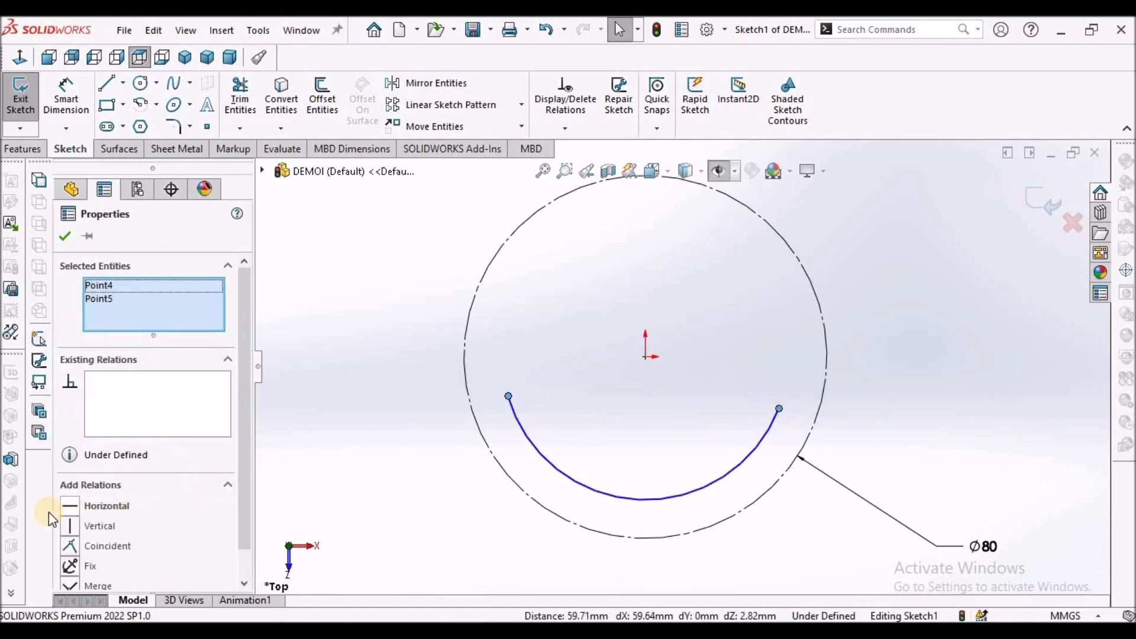
pyautogui.click(77, 510)
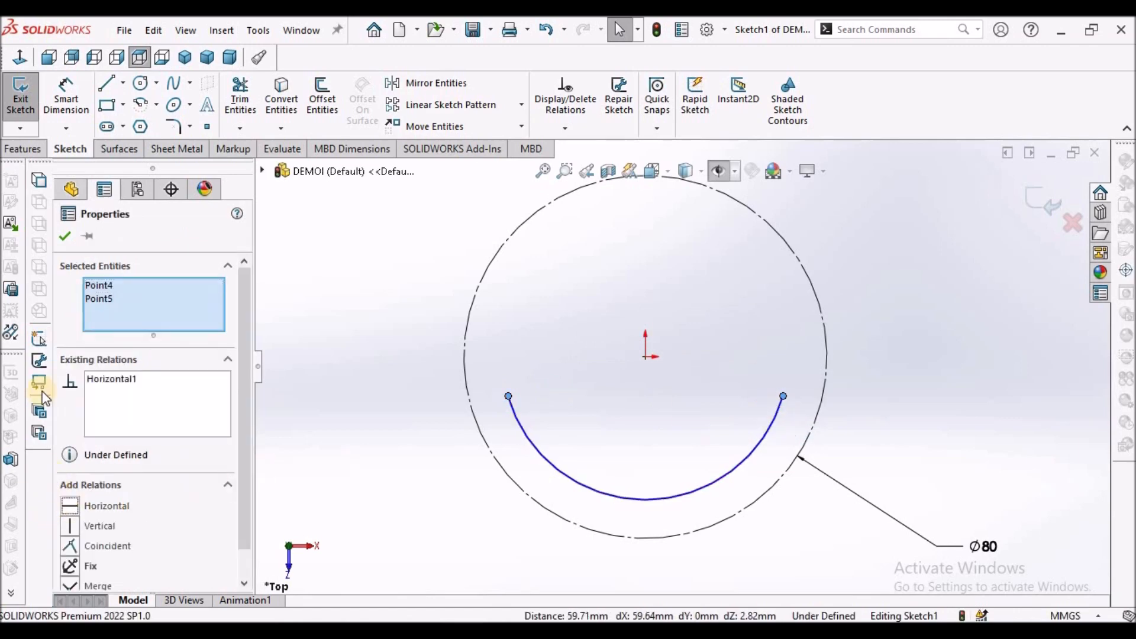
pyautogui.click(65, 236)
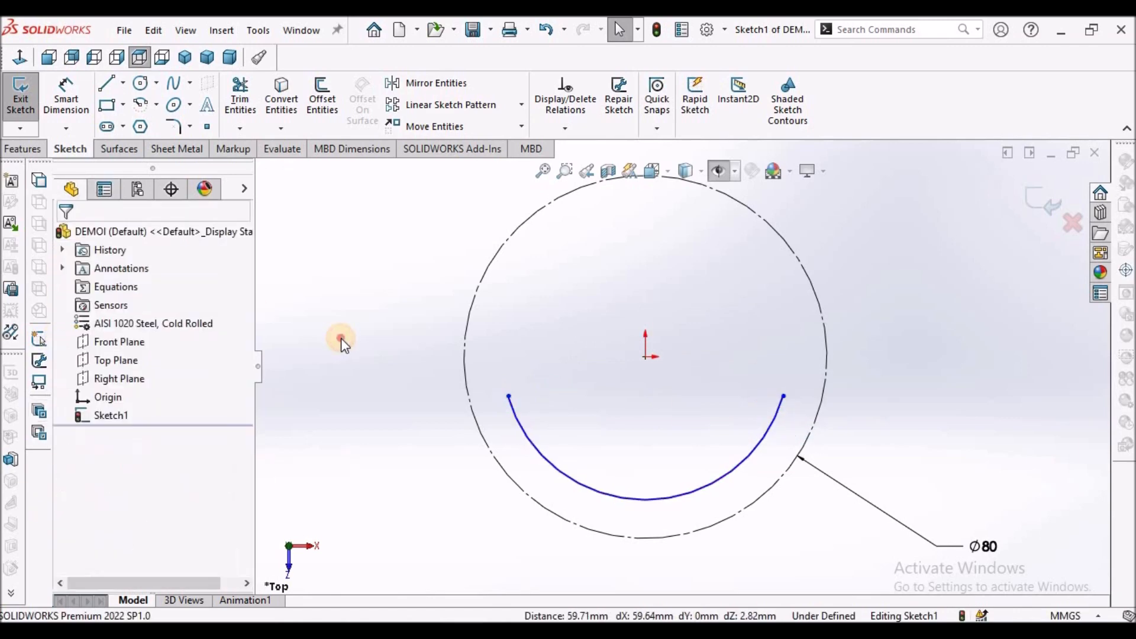
# Add an Equal relation between the 80 mm construction circle and the arc
pyautogui.click(618, 539)
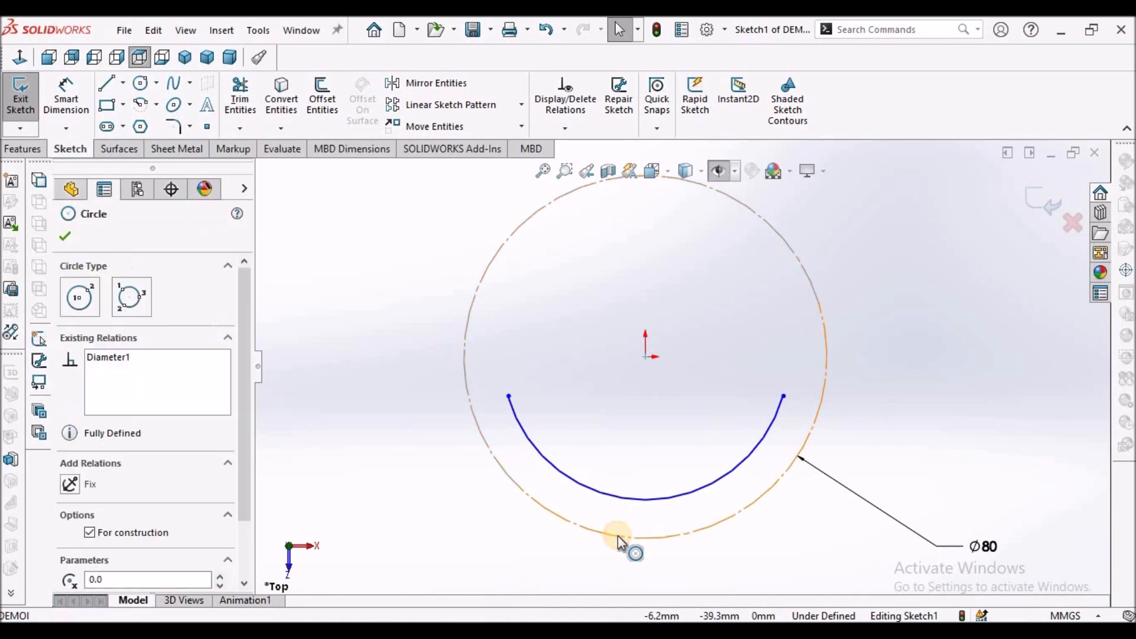
pyautogui.keyDown('ctrl'); pyautogui.click(616, 500); pyautogui.keyUp('ctrl')
pyautogui.click(251, 552)
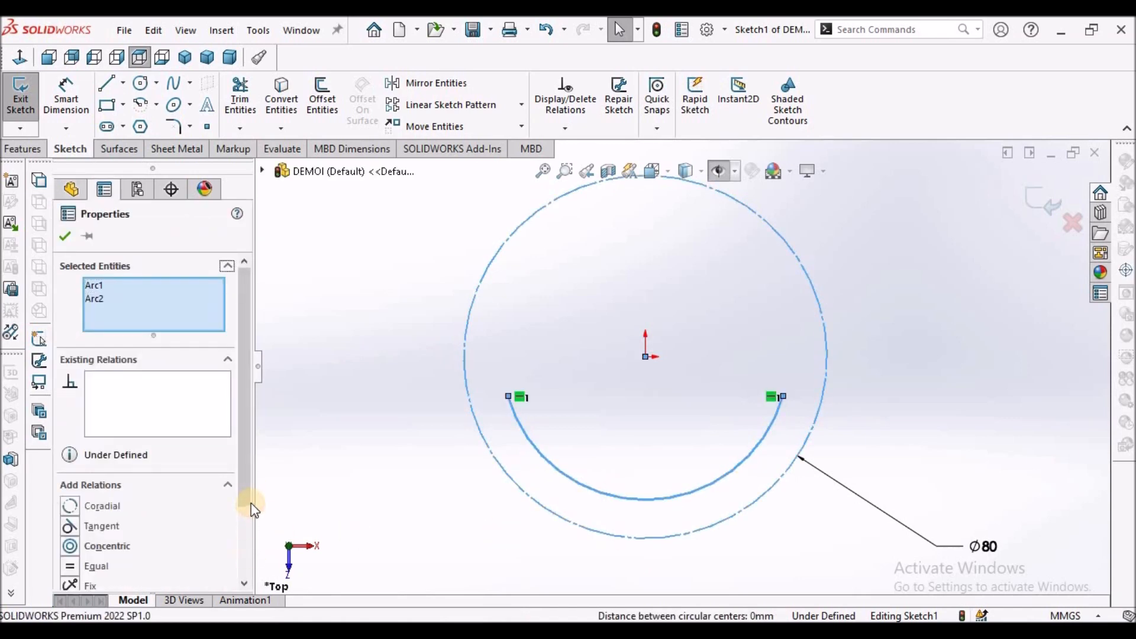
pyautogui.scroll(-3, 246, 529)
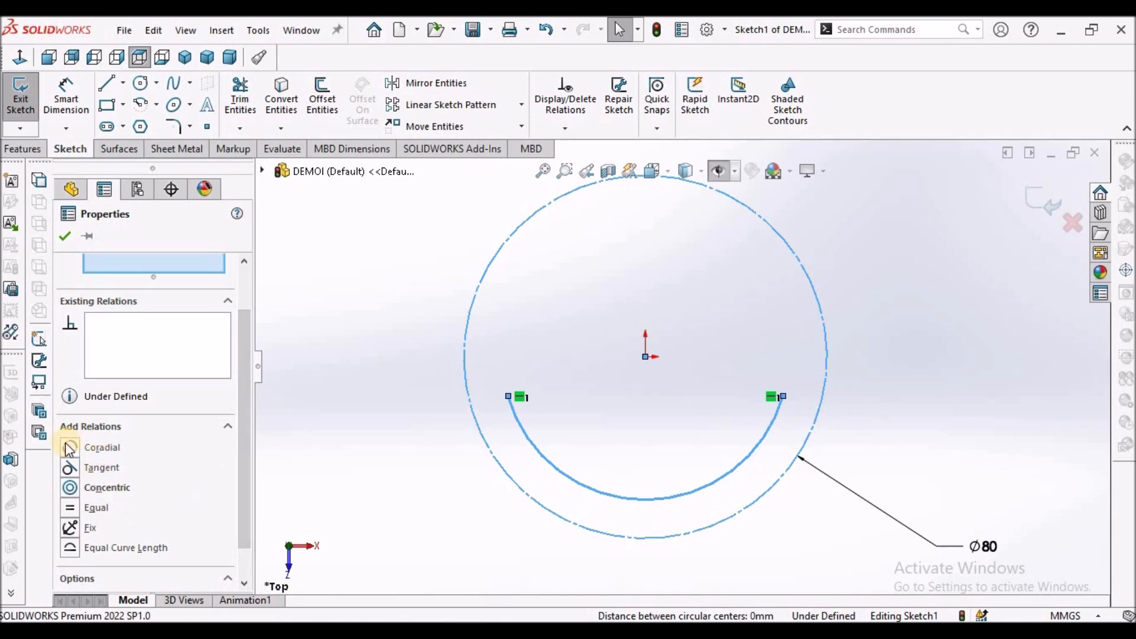
pyautogui.click(69, 508)
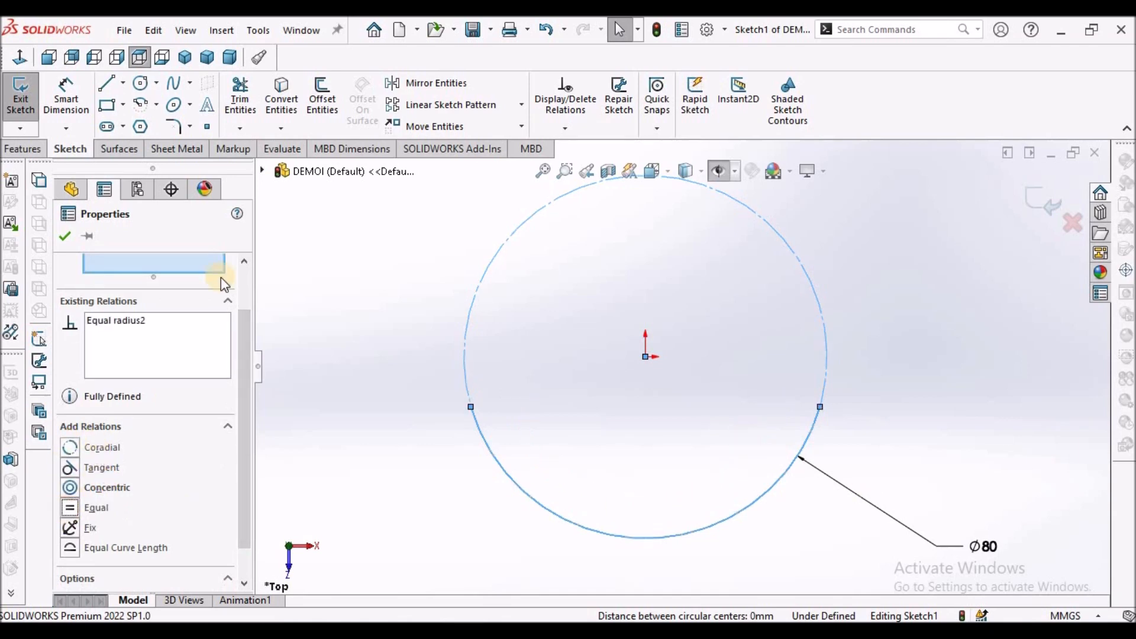
pyautogui.click(65, 236)
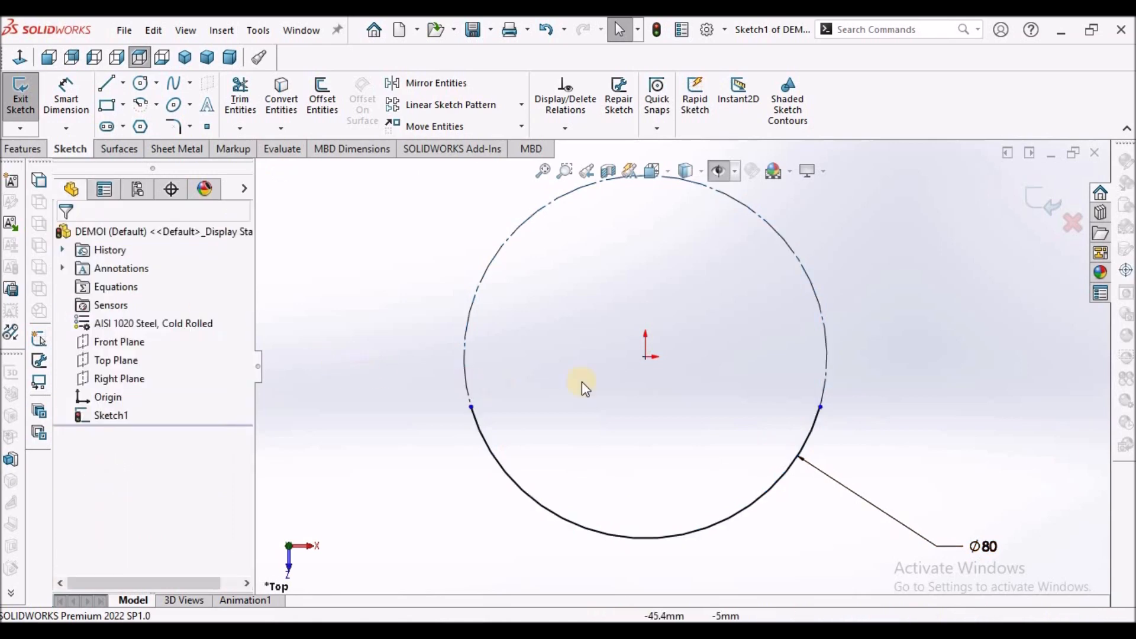
# Dimension the vertical distance between the origin and the arc's right endpoint as 15 mm
pyautogui.scroll(3, 680, 374)
pyautogui.scroll(-1, 888, 388)
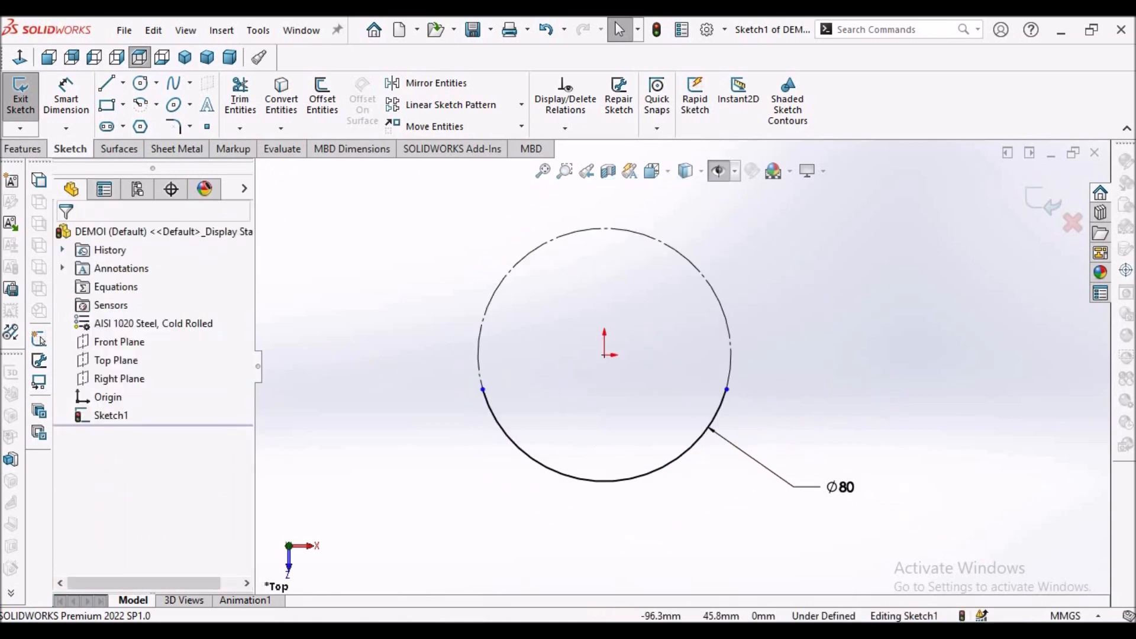
pyautogui.click(70, 91)
pyautogui.click(605, 355)
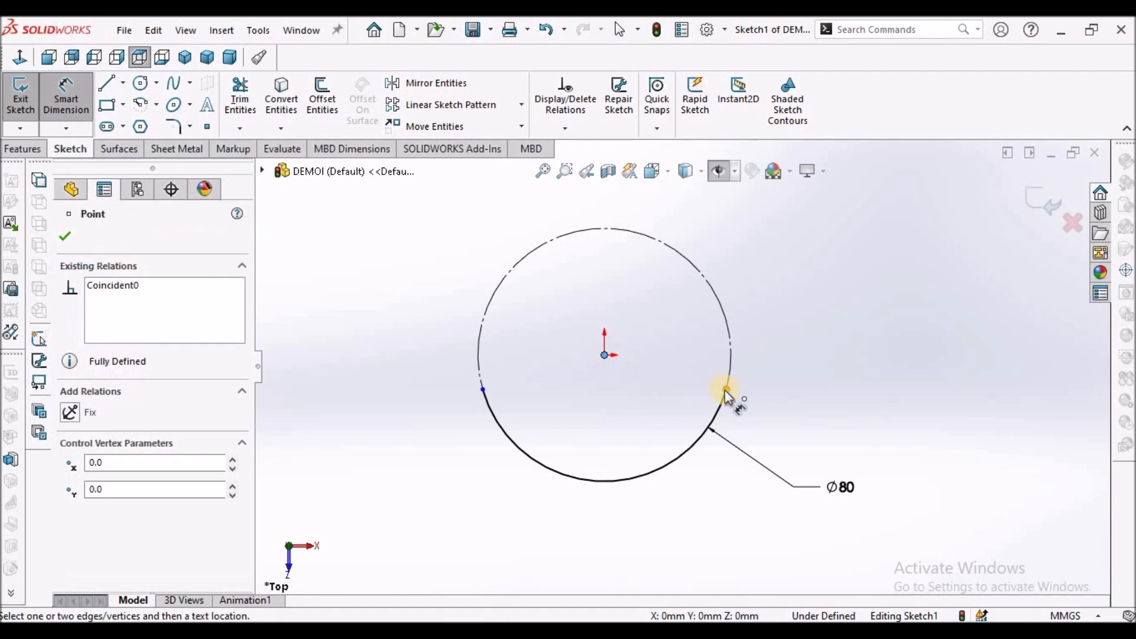
pyautogui.click(727, 389)
pyautogui.click(811, 376)
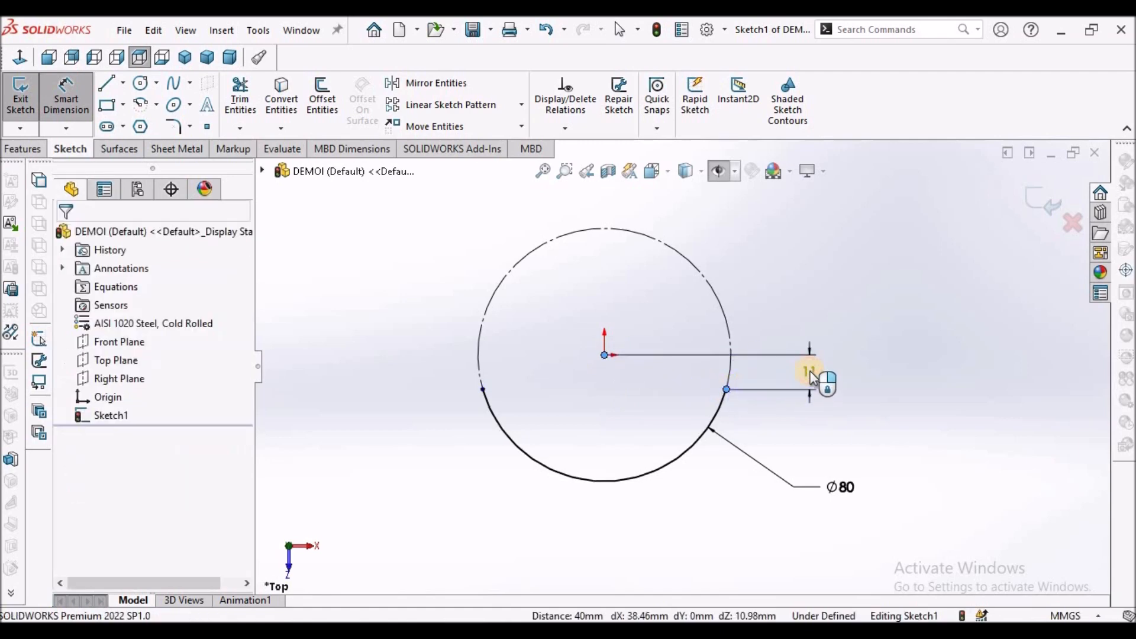
pyautogui.write('15')
pyautogui.press('Return')
pyautogui.rightClick(892, 346)
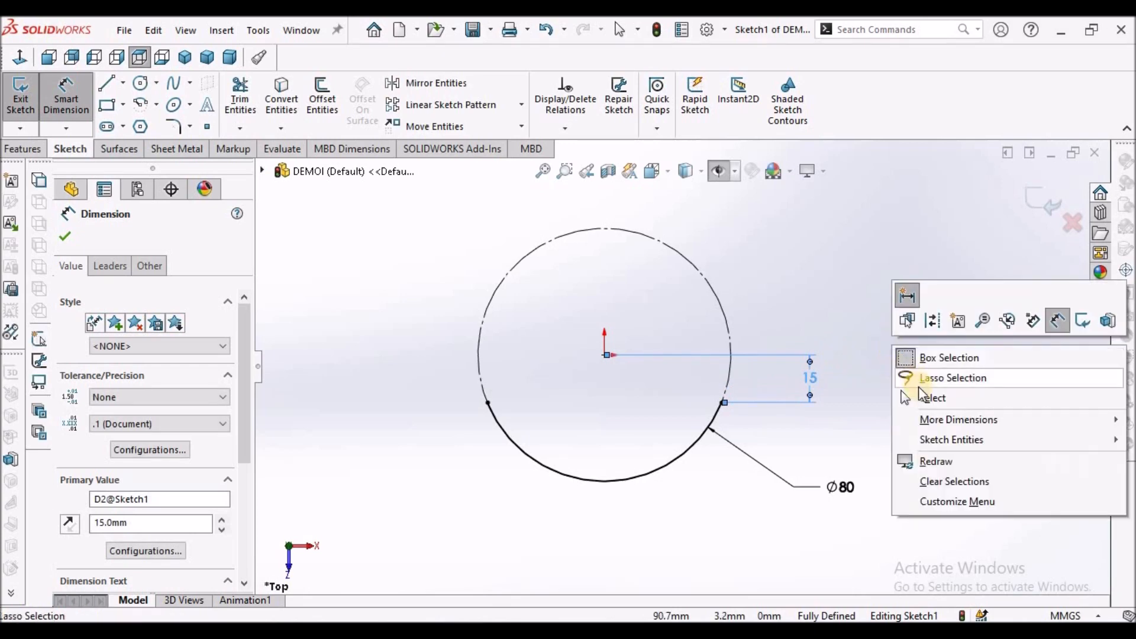
pyautogui.click(906, 397)
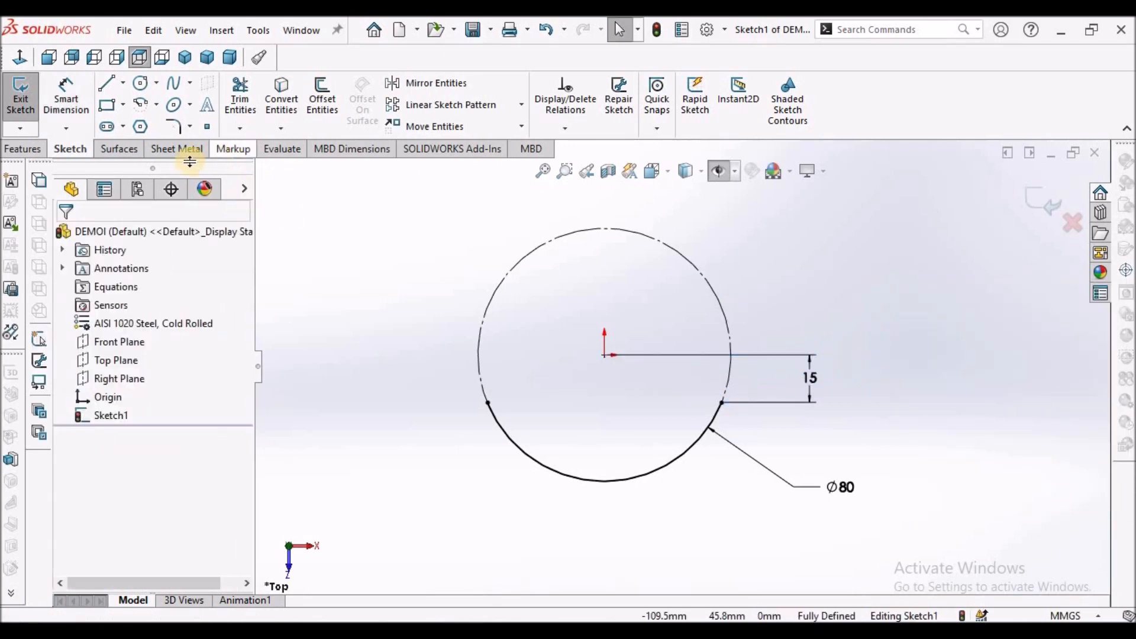
# Create a sheet metal base flange from the arc, extruded 10 mm with the Mid Plane end condition and 1 mm thickness
pyautogui.click(181, 149)
pyautogui.click(29, 95)
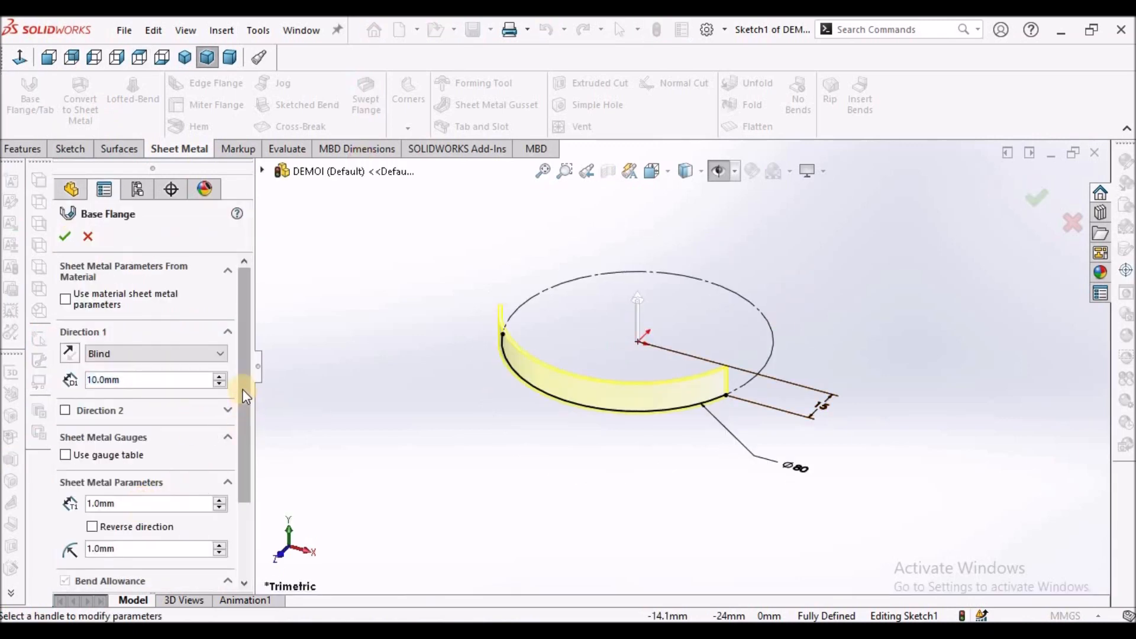
pyautogui.click(170, 379)
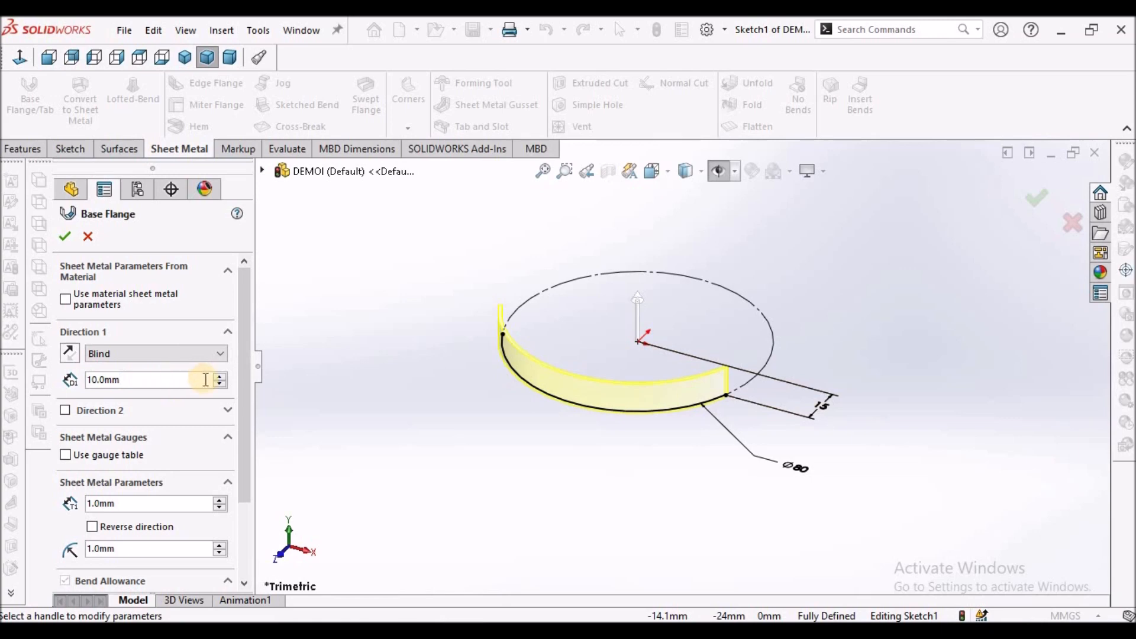
pyautogui.click(220, 355)
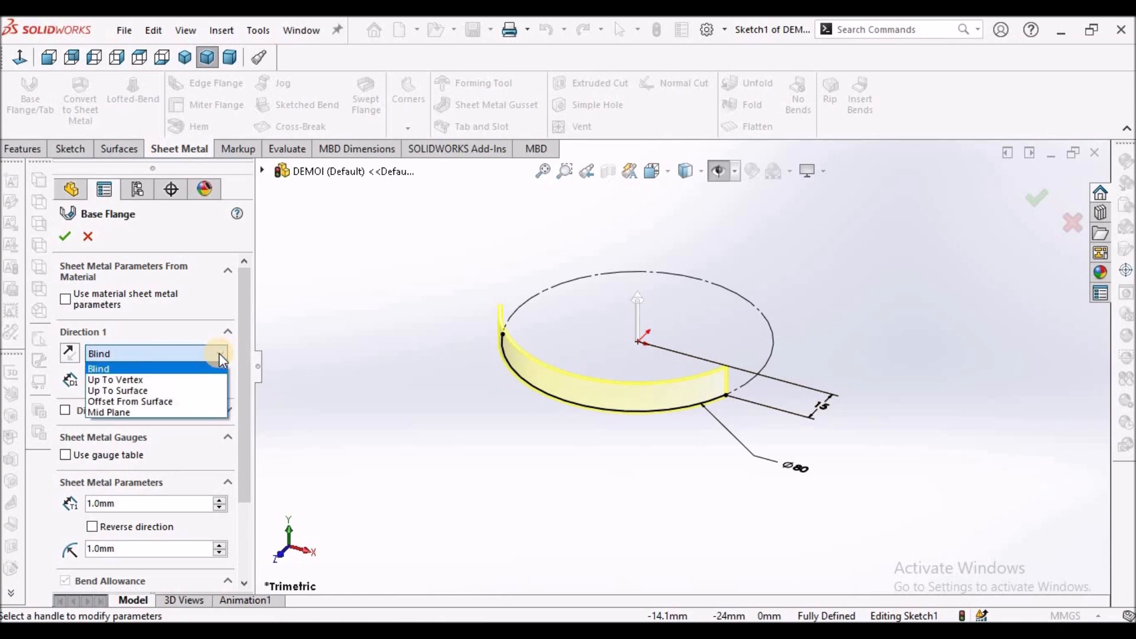
pyautogui.click(170, 413)
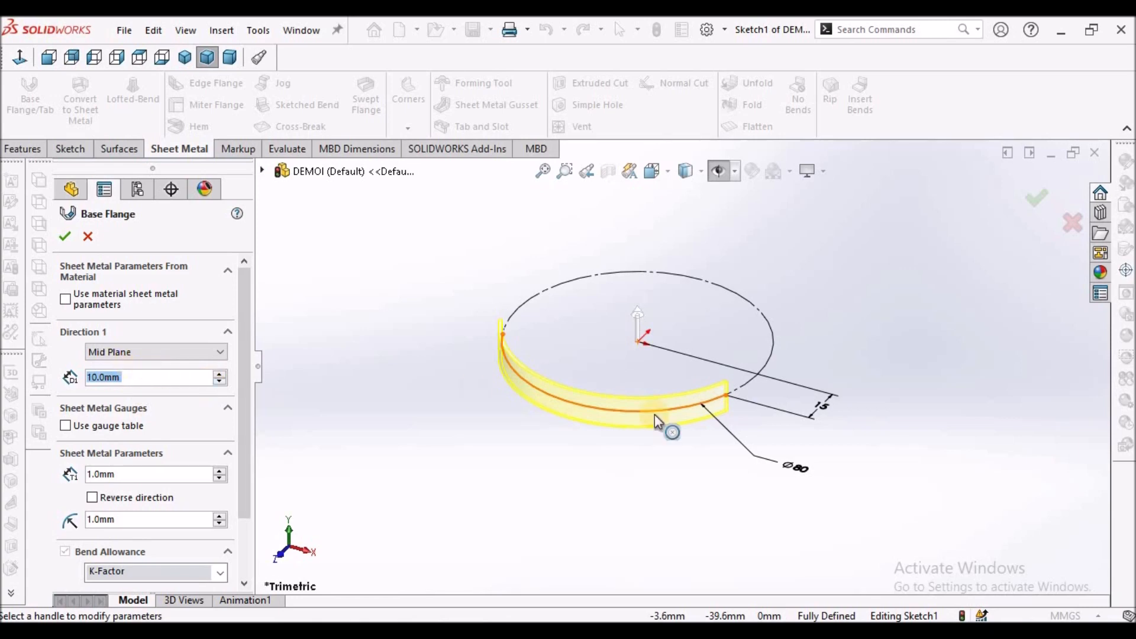
pyautogui.scroll(-3, 701, 430)
pyautogui.click(66, 237)
pyautogui.click(556, 478)
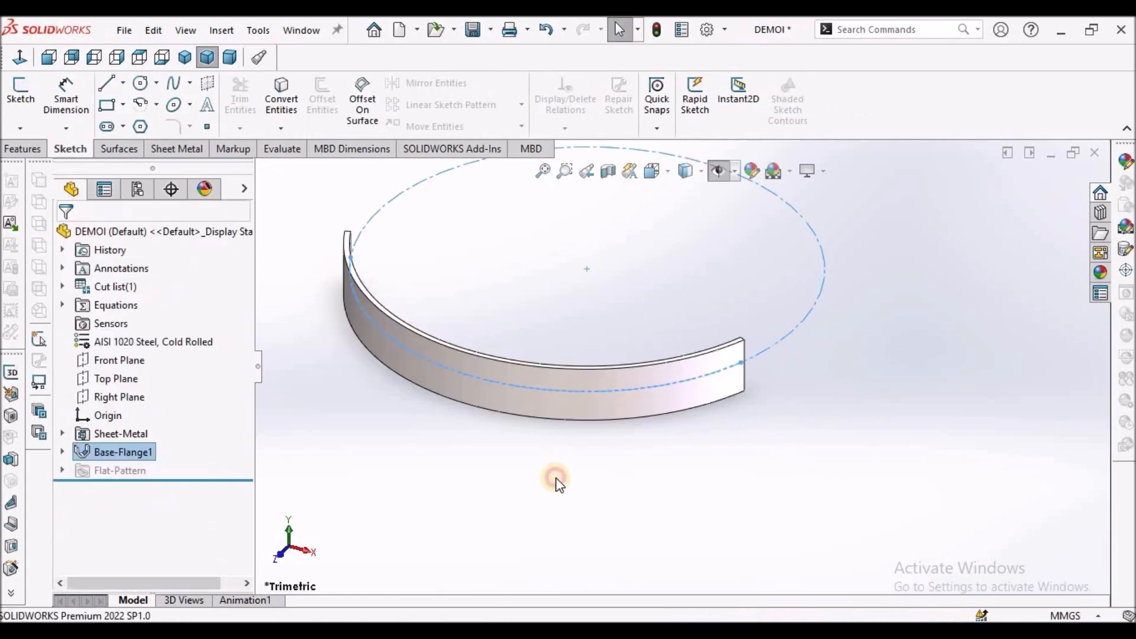
# Unfold the curved flange with its right vertical end edge fixed, collecting all bends
pyautogui.scroll(5, 556, 480)
pyautogui.scroll(-2, 622, 372)
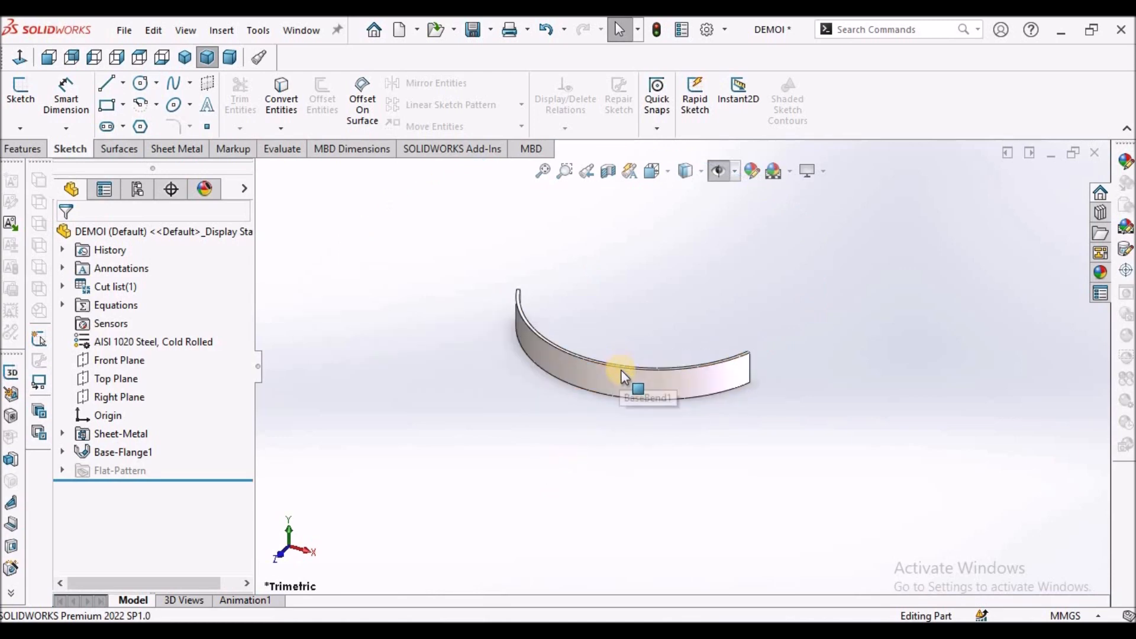
pyautogui.click(190, 153)
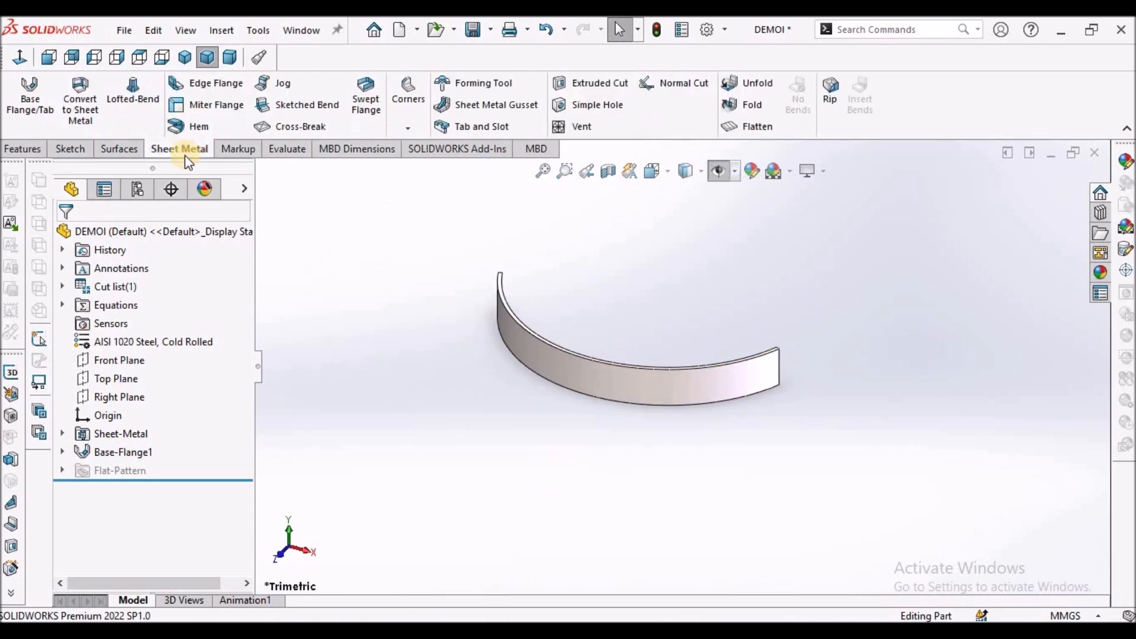
pyautogui.click(754, 83)
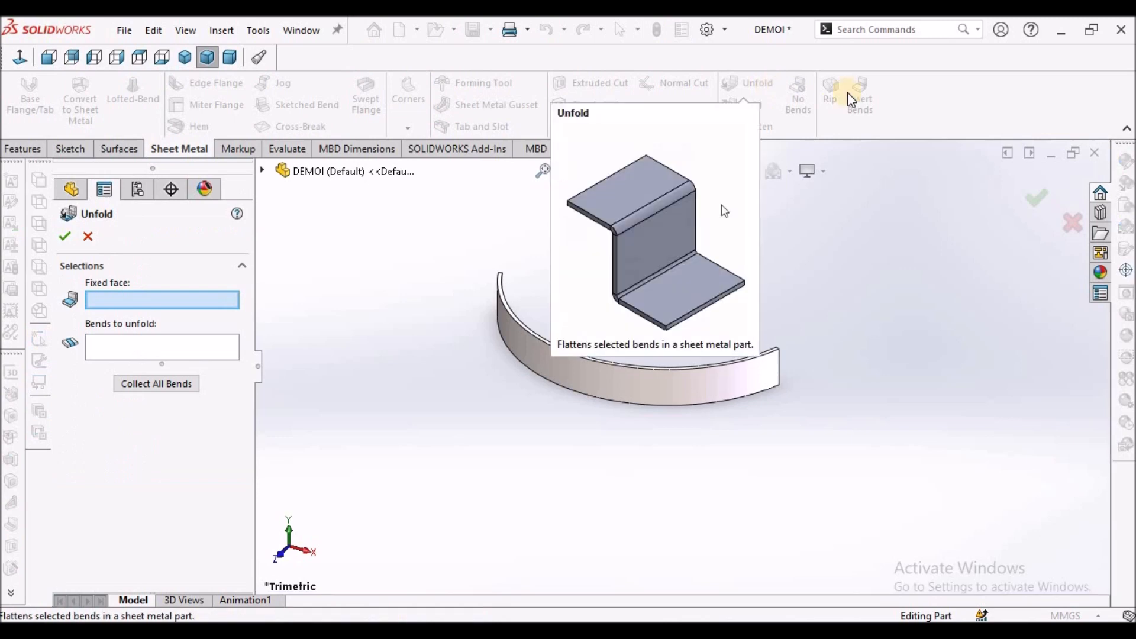
pyautogui.scroll(-2, 763, 382)
pyautogui.click(787, 372)
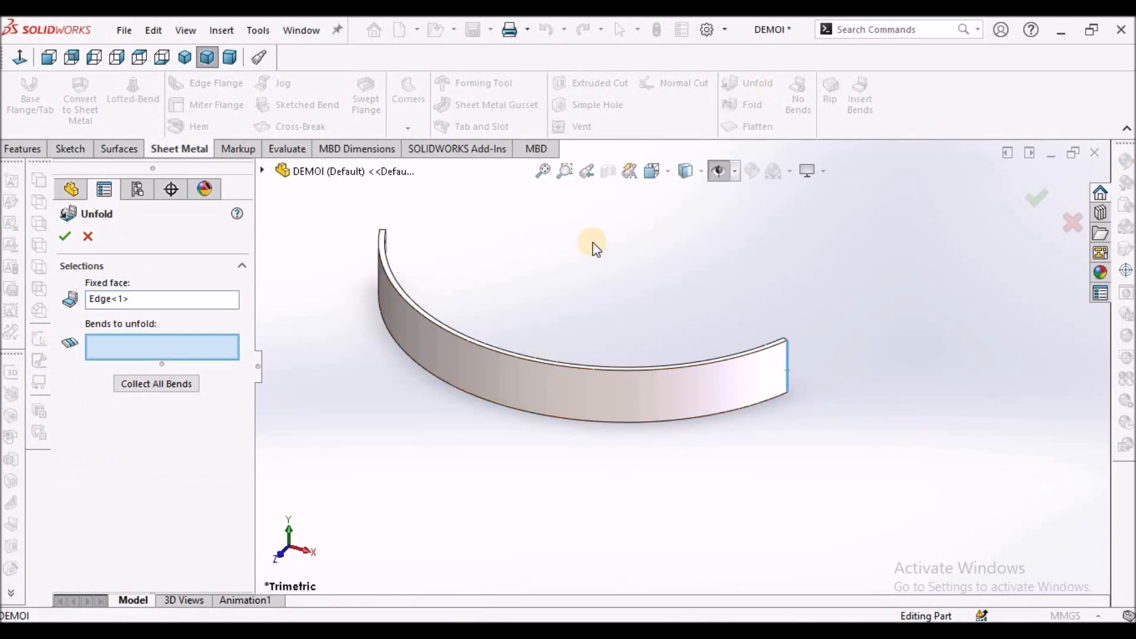
pyautogui.click(138, 383)
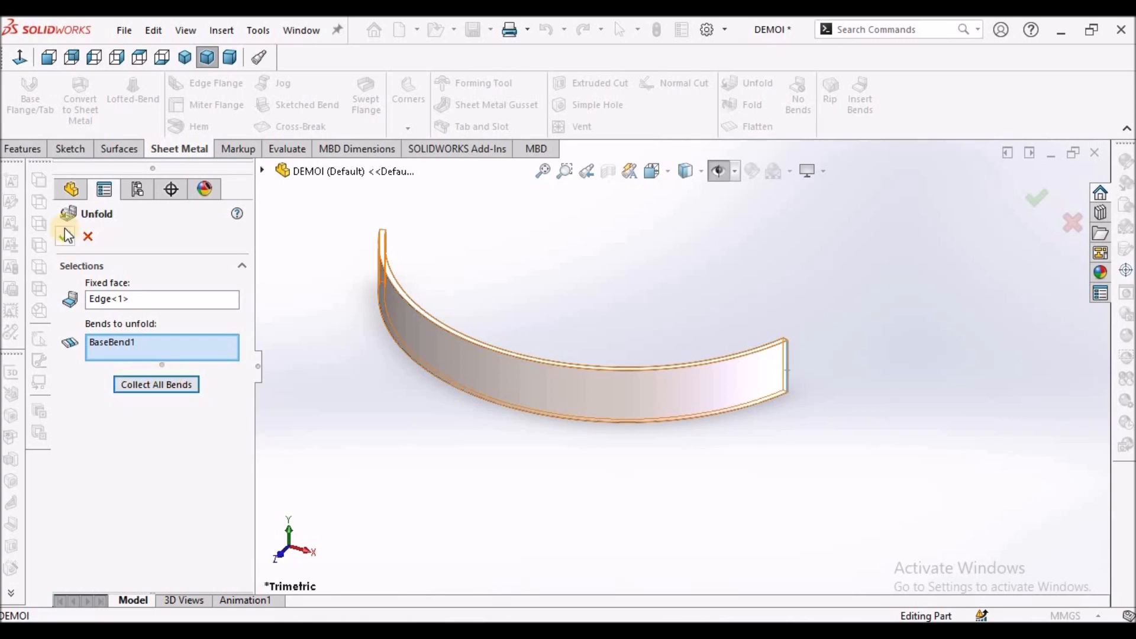
pyautogui.rightClick(410, 265)
pyautogui.scroll(2, 683, 417)
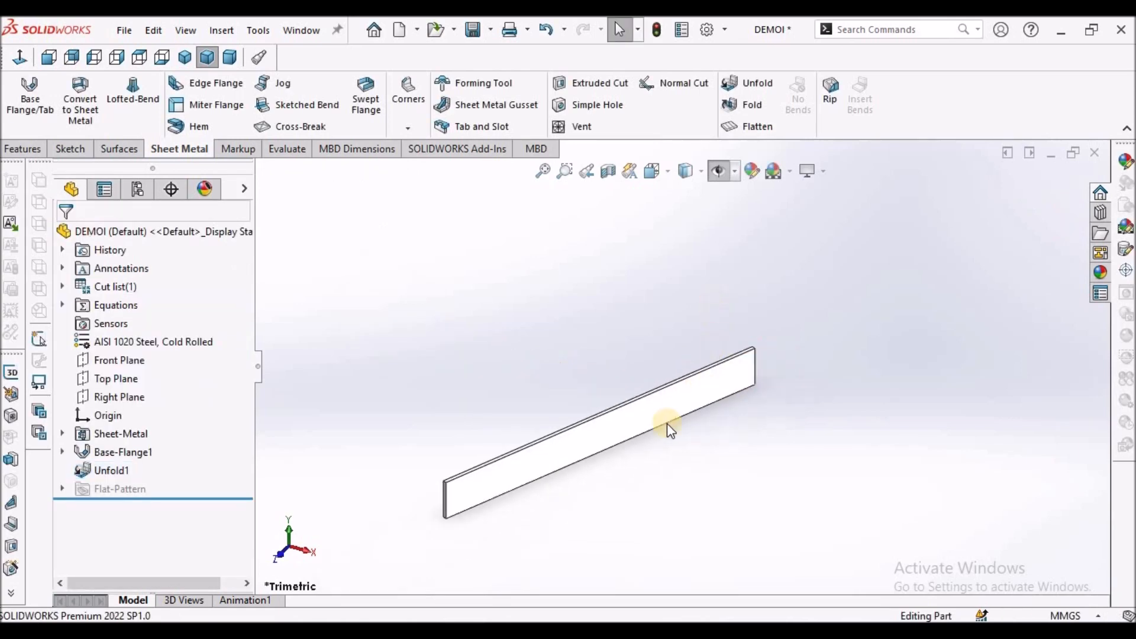
# Start a new sketch on the large front face of the unfolded strip
pyautogui.click(659, 409)
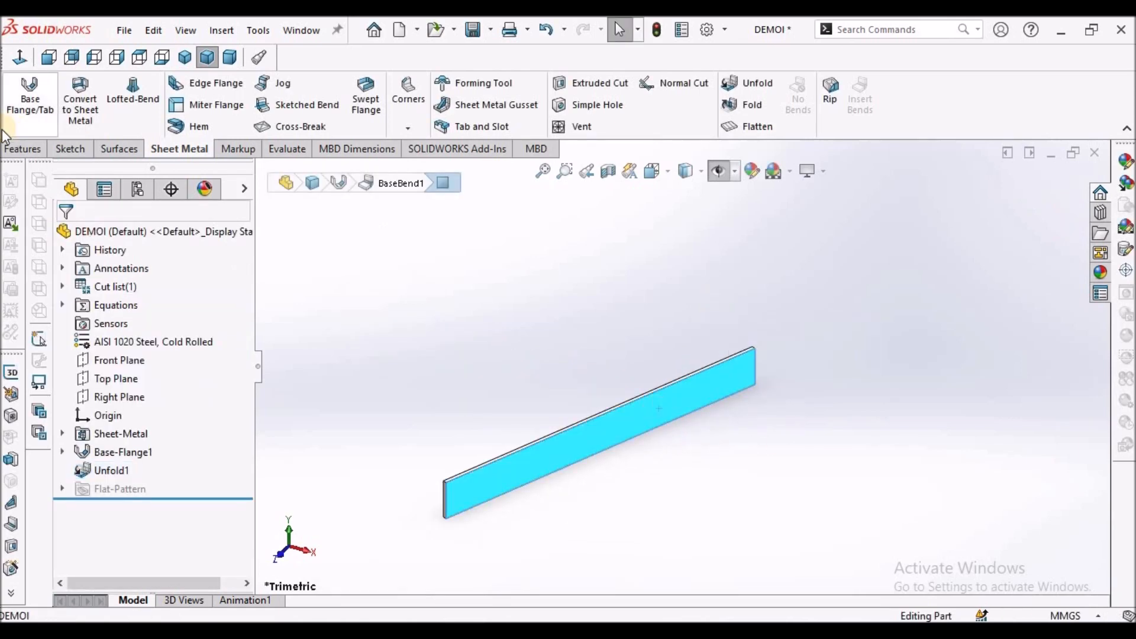
pyautogui.click(71, 149)
pyautogui.click(21, 94)
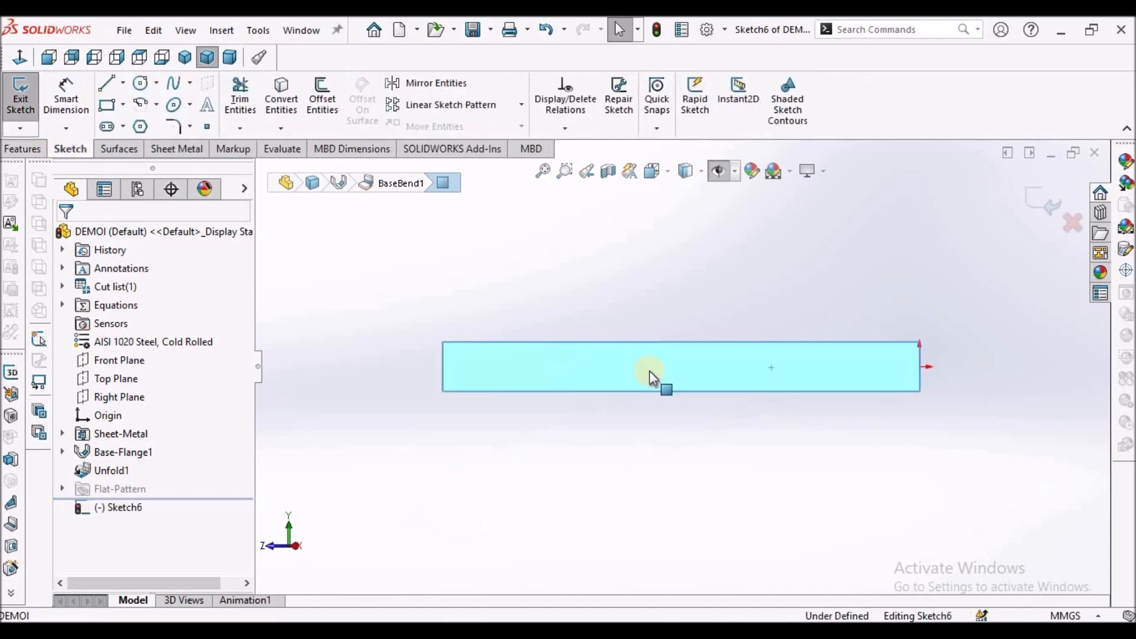
pyautogui.click(626, 274)
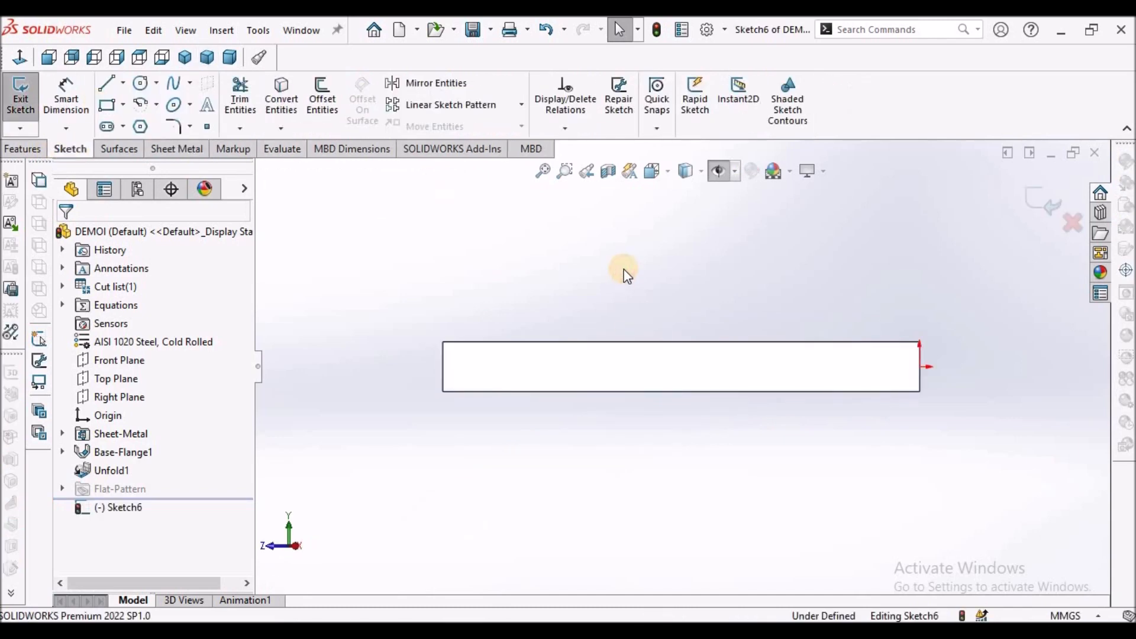
# Start a sketch text and enter "LASER CUTTING - CURVED SHEET" as its content
pyautogui.click(208, 103)
pyautogui.click(129, 393)
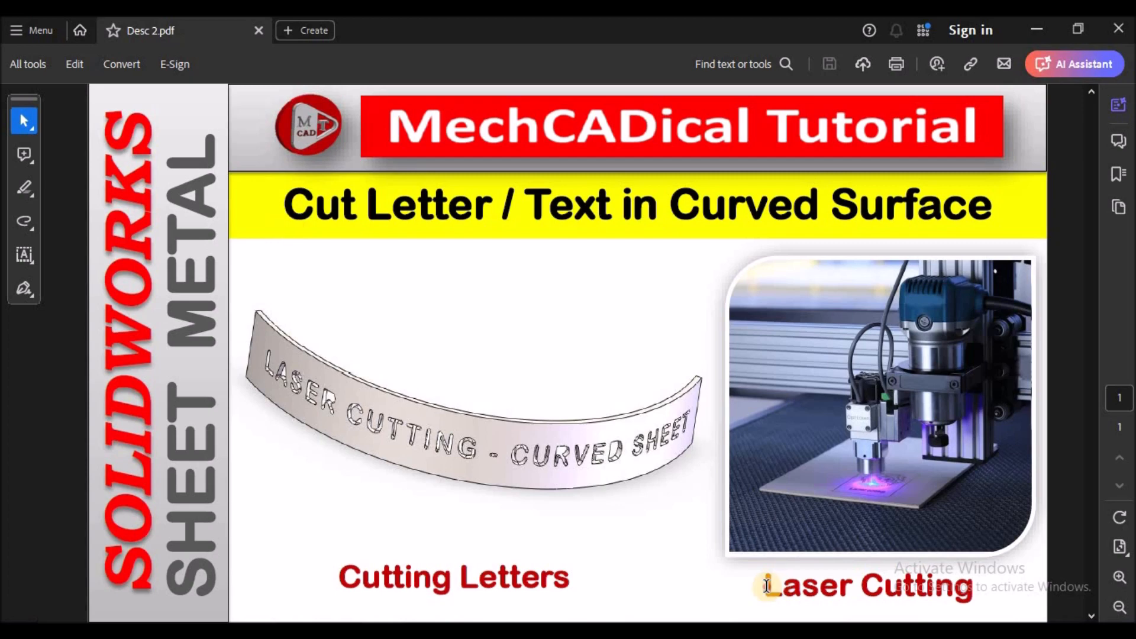
pyautogui.moveTo(765, 587); pyautogui.dragTo(996, 601)
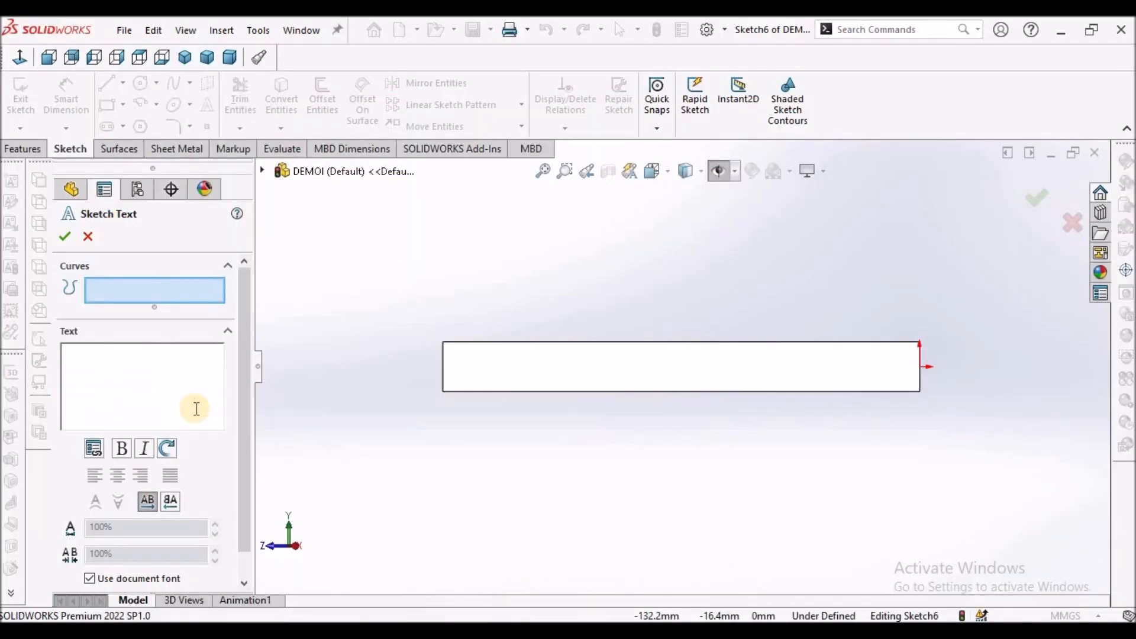
pyautogui.write('ER CU')
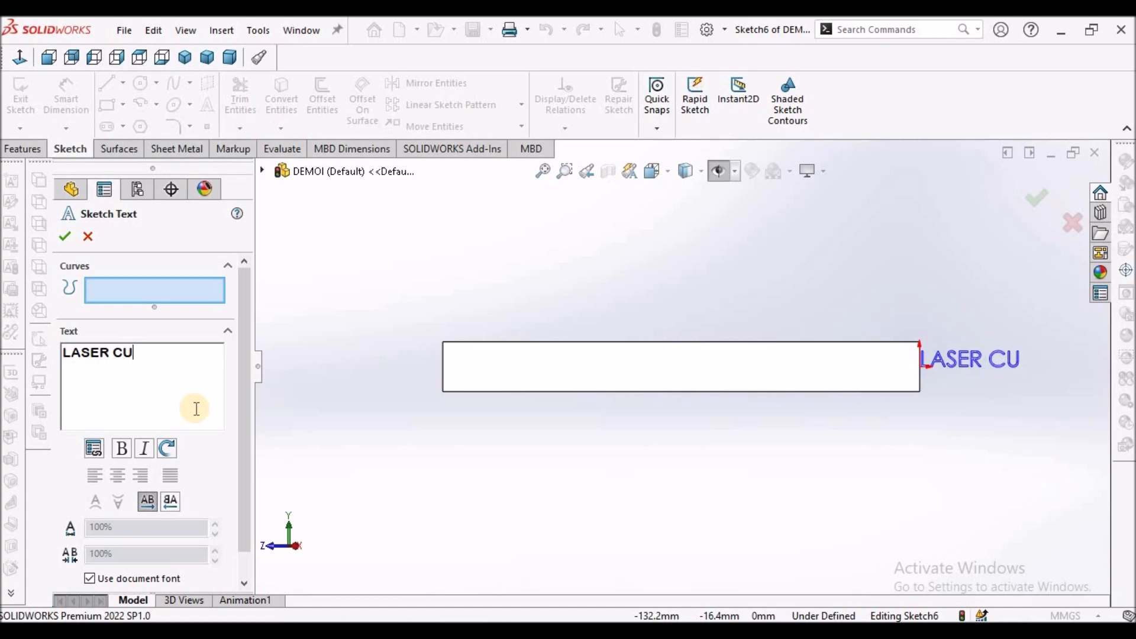
pyautogui.write('TTING')
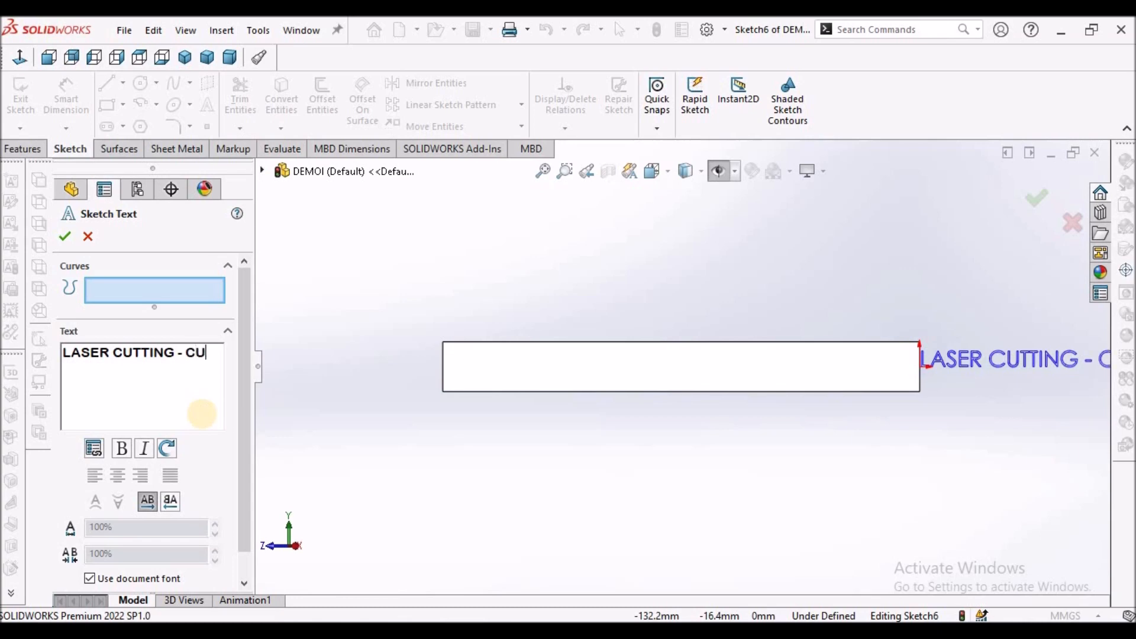
pyautogui.write('- CURVED SHEET')
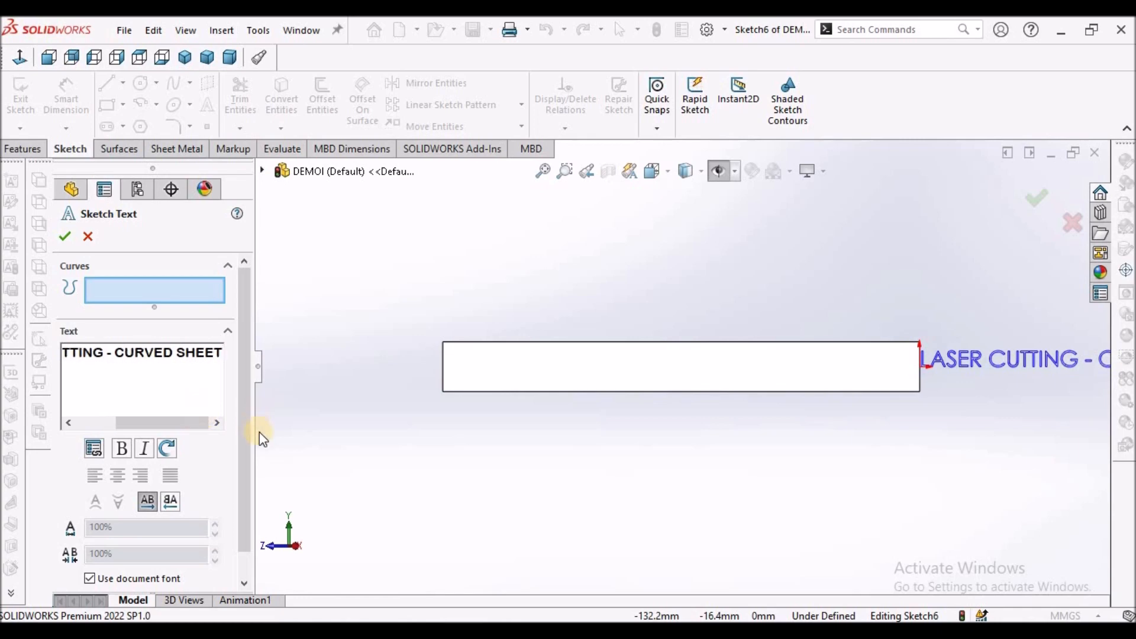
# Stop using the document font for the sketch text and set its character spacing to 120%
pyautogui.scroll(-1, 243, 498)
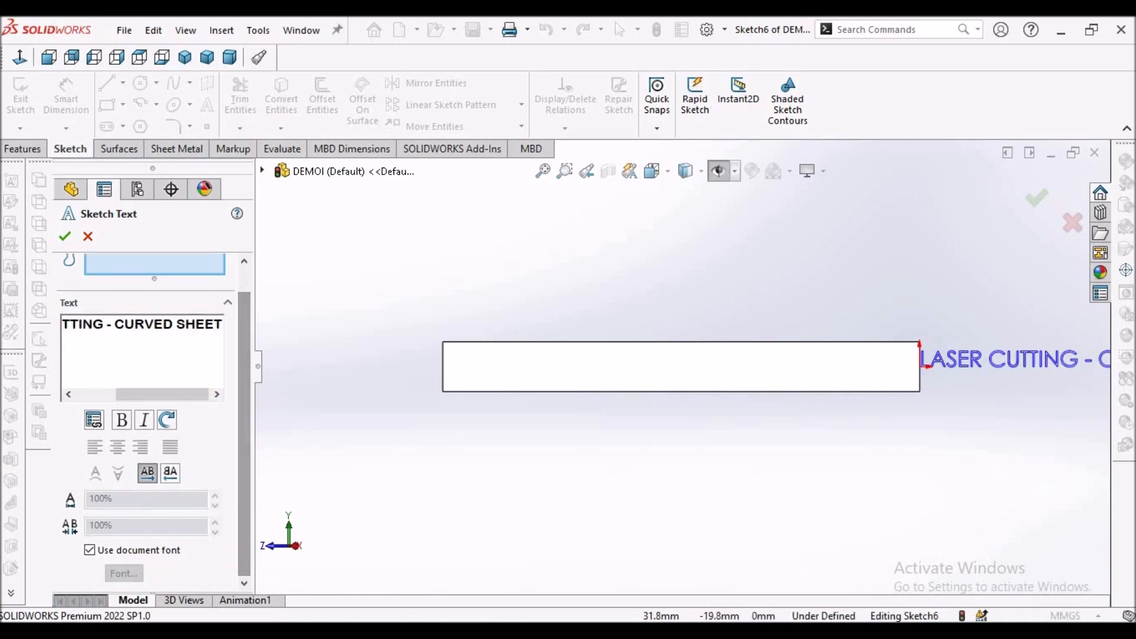
pyautogui.scroll(4, 846, 374)
pyautogui.scroll(-5, 911, 369)
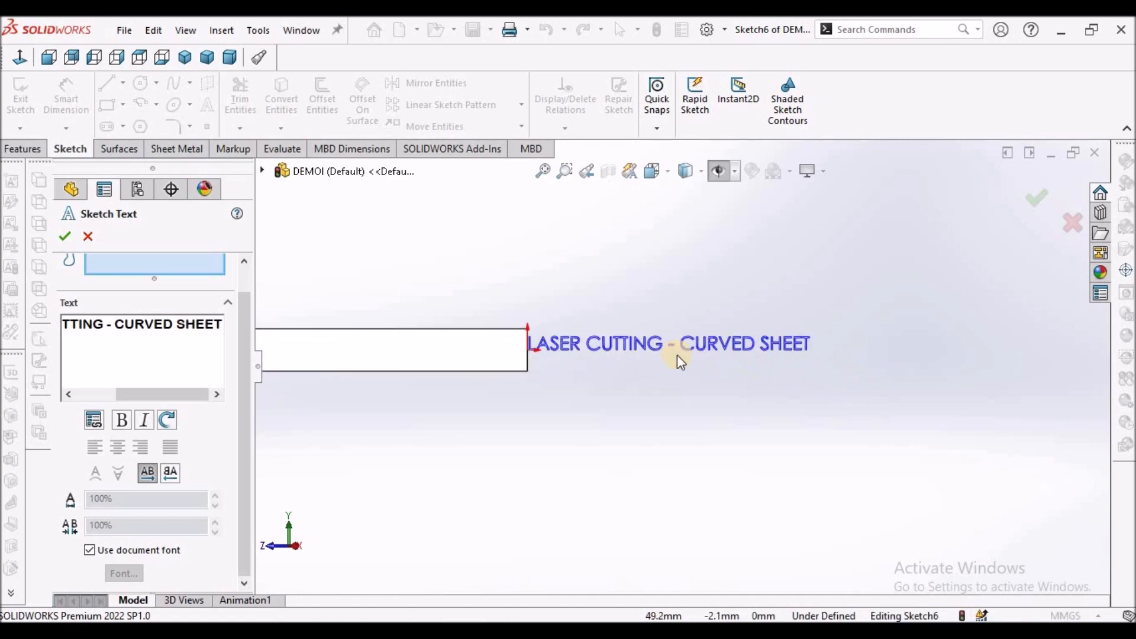
pyautogui.scroll(2, 686, 372)
pyautogui.scroll(2, 689, 396)
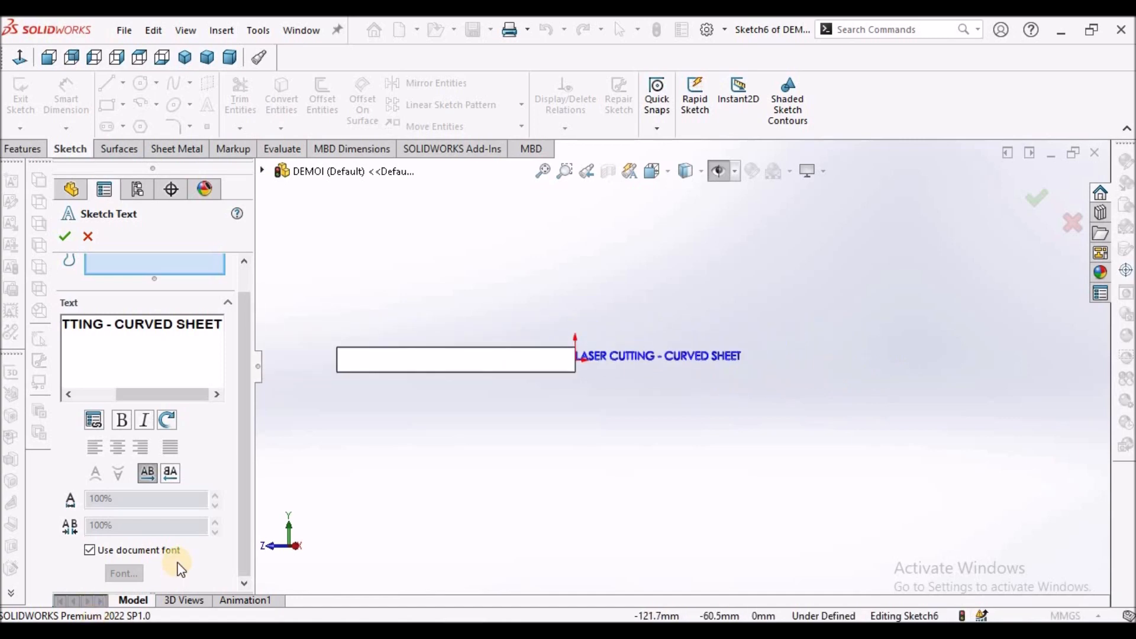
pyautogui.click(90, 550)
pyautogui.click(177, 525)
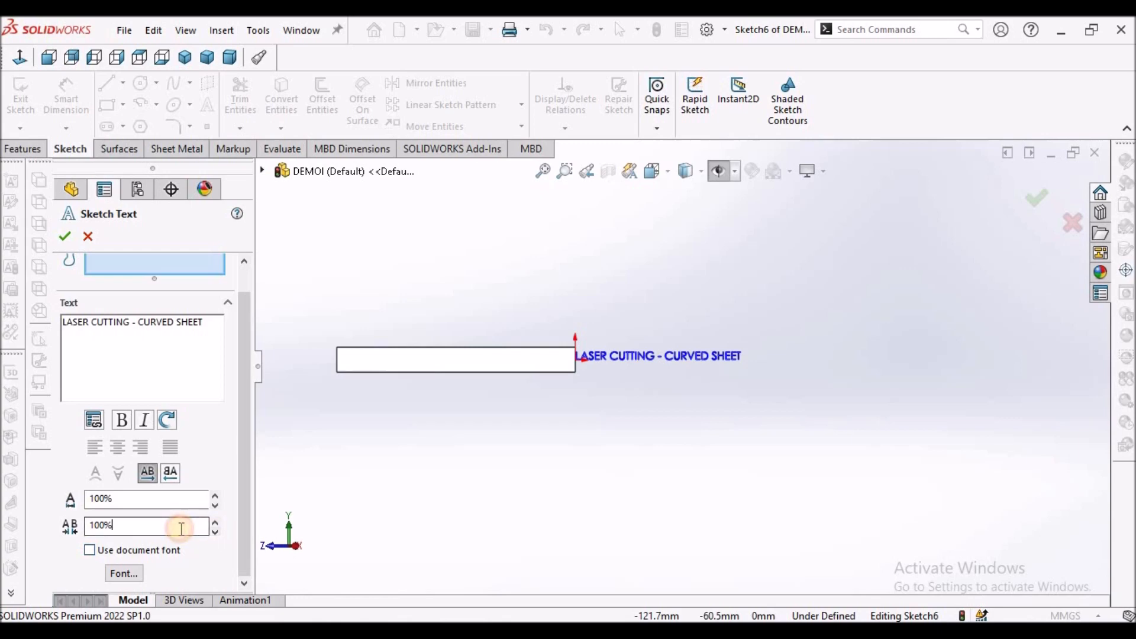
pyautogui.scroll(-3, 739, 302)
pyautogui.scroll(-3, 744, 302)
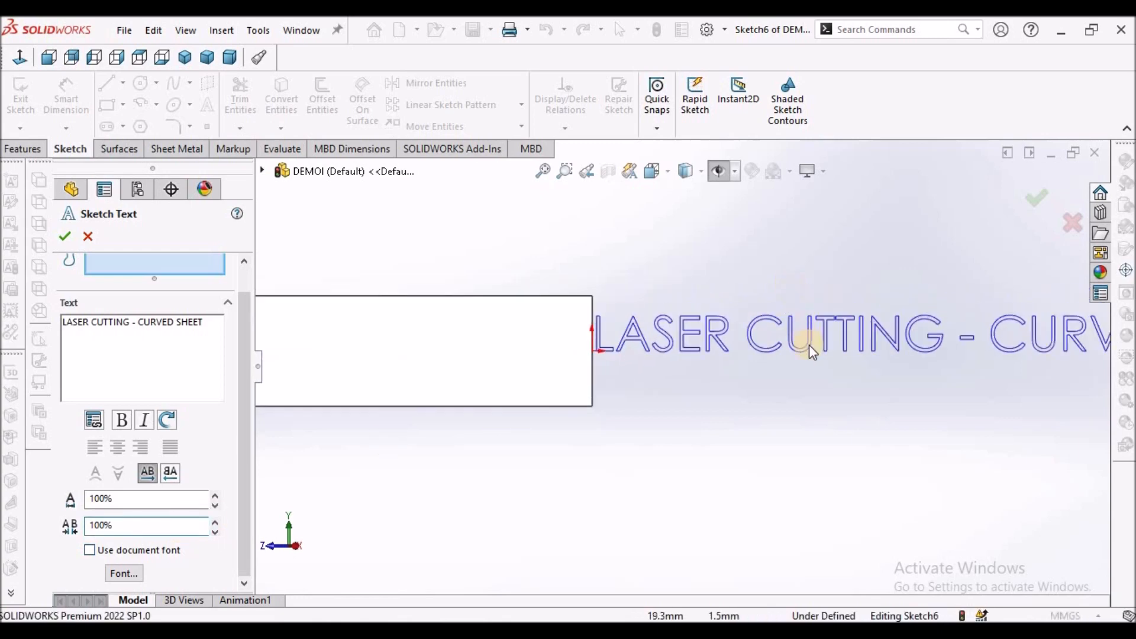
pyautogui.scroll(3, 811, 349)
pyautogui.click(179, 528)
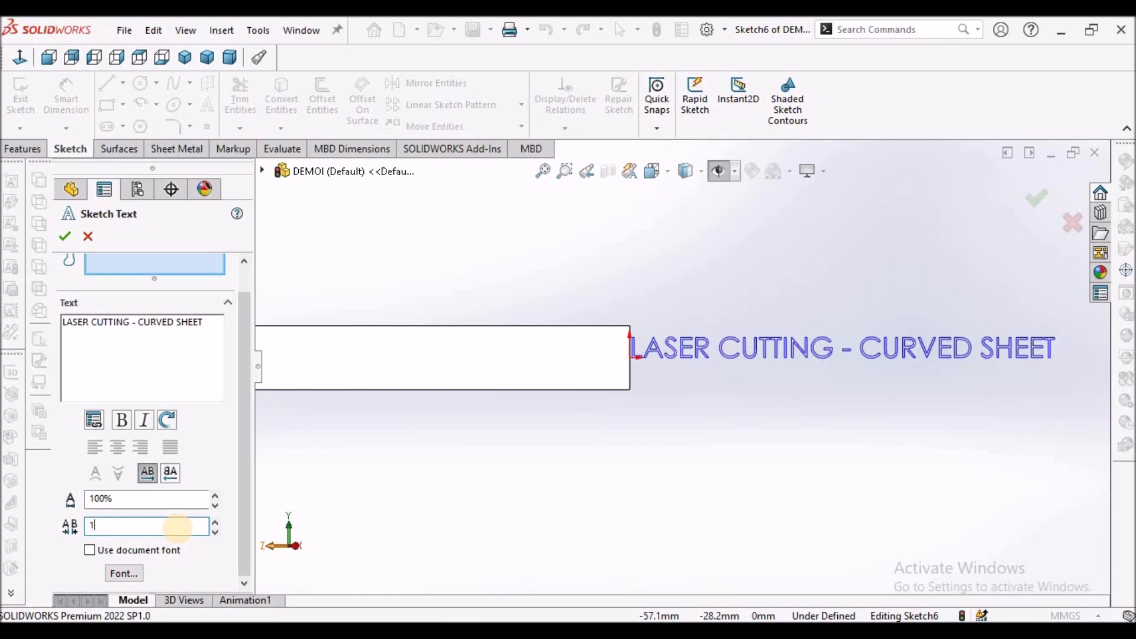
pyautogui.click(228, 565)
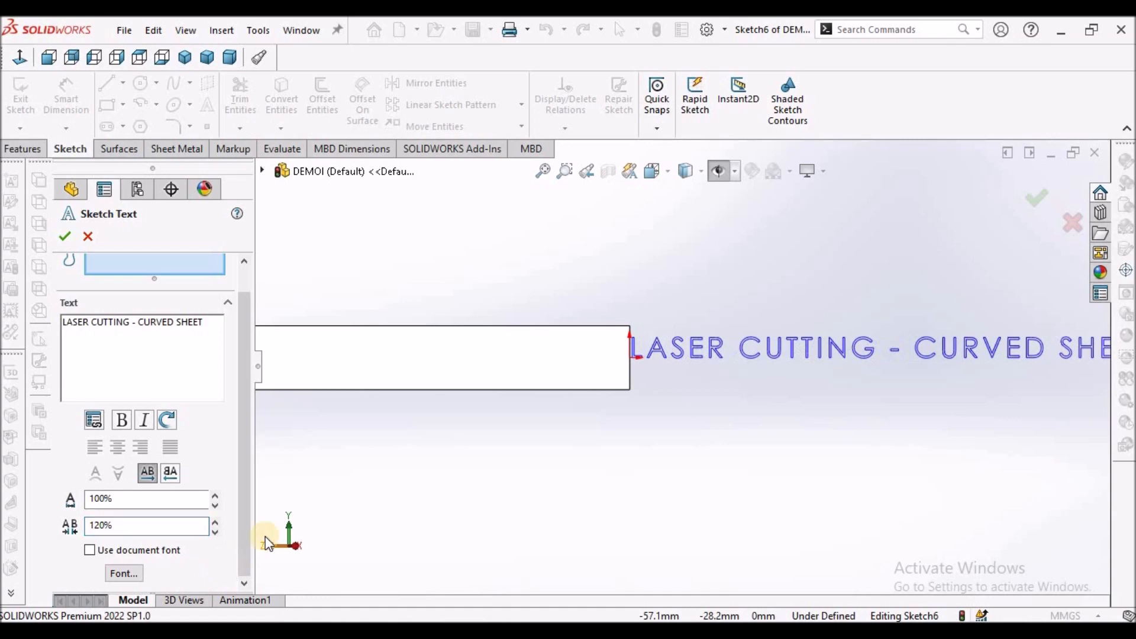
# Set the sketch text's font to Arial Rounded MT Bold with a height of 12 points
pyautogui.click(130, 572)
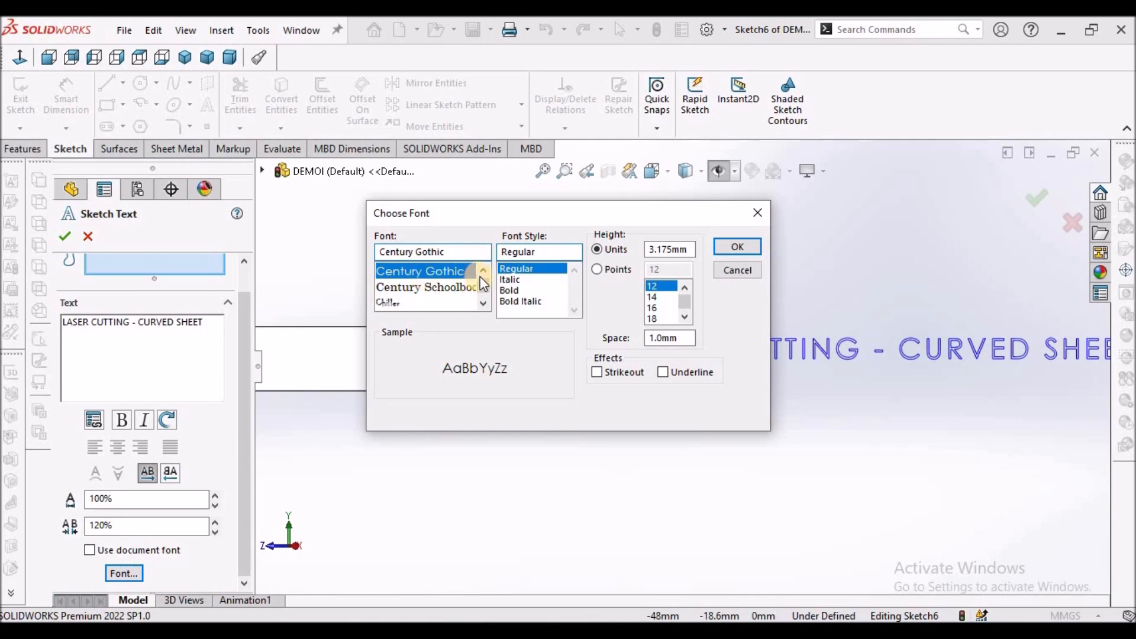
pyautogui.write('AR')
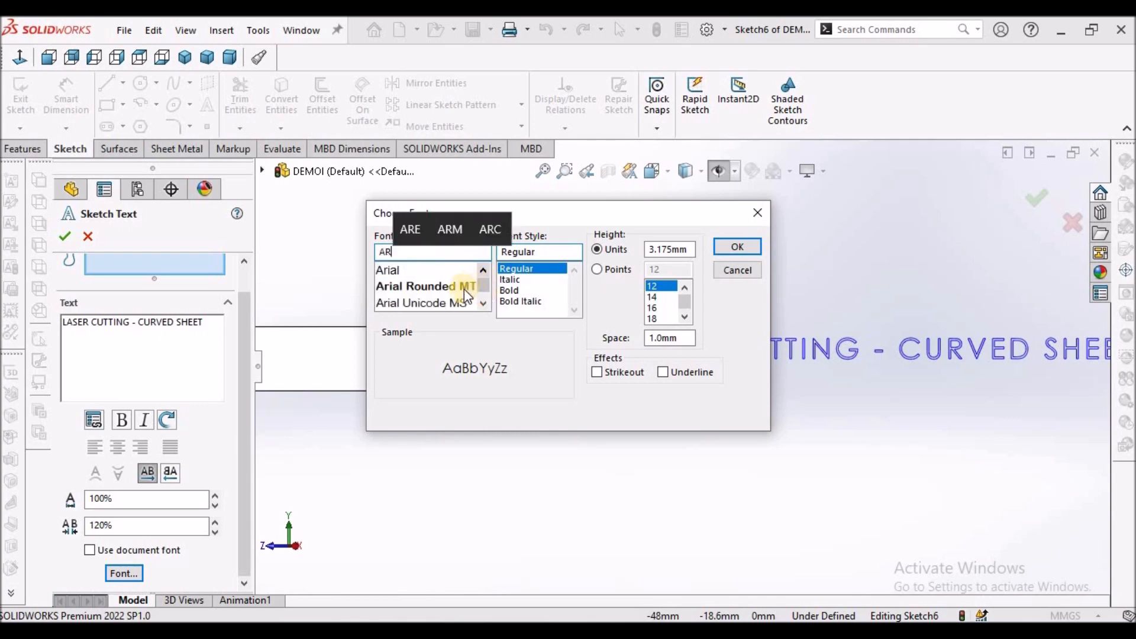
pyautogui.click(464, 288)
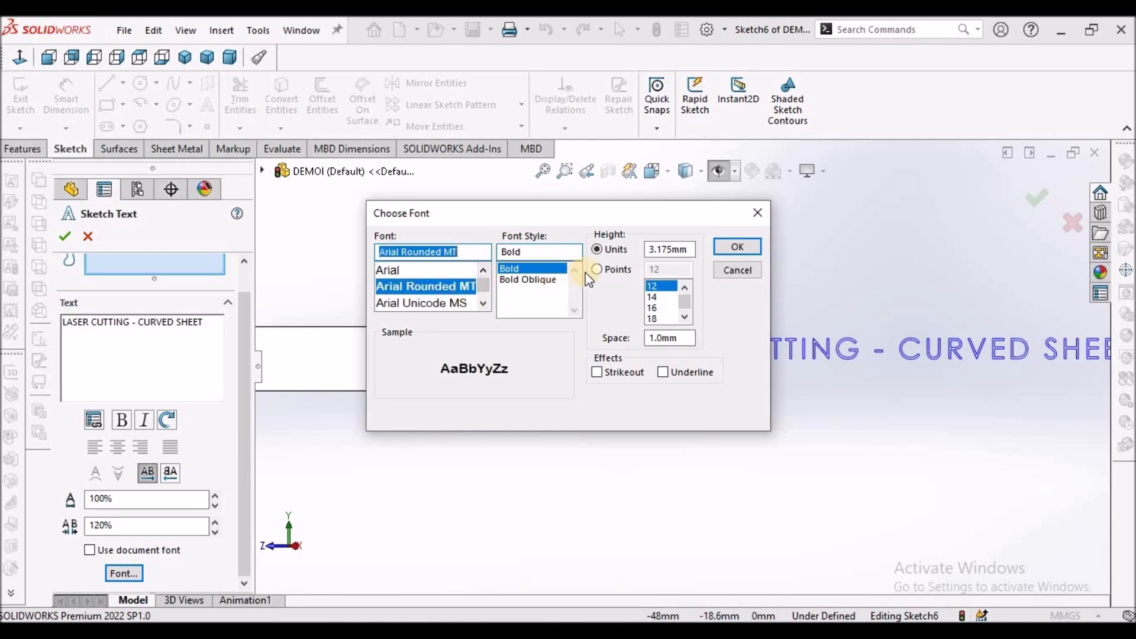
pyautogui.click(603, 272)
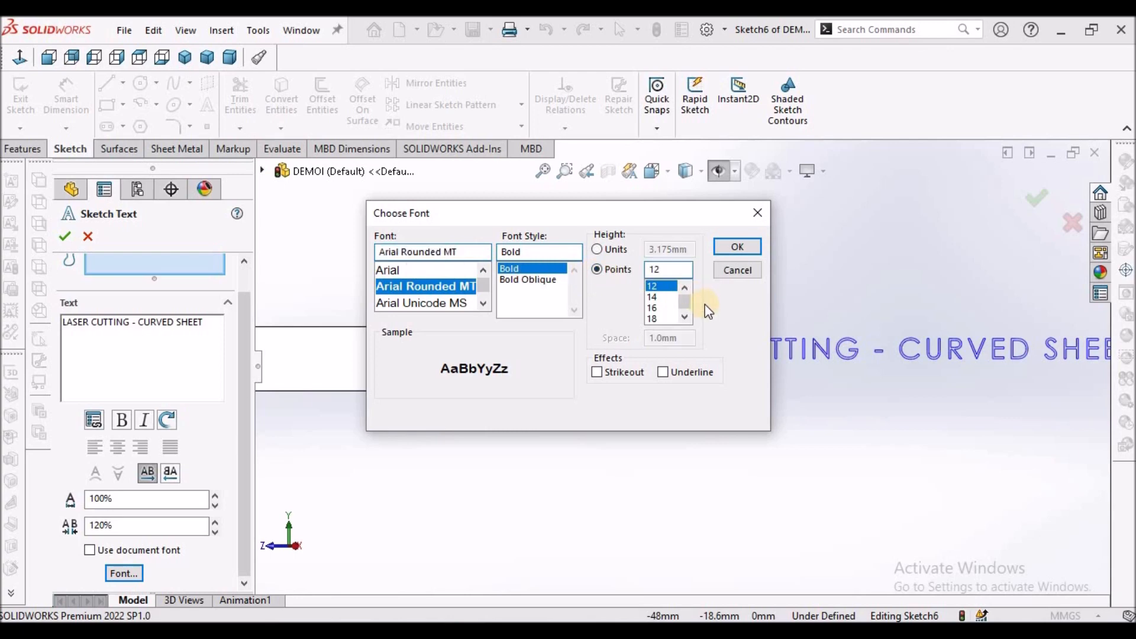
pyautogui.click(736, 246)
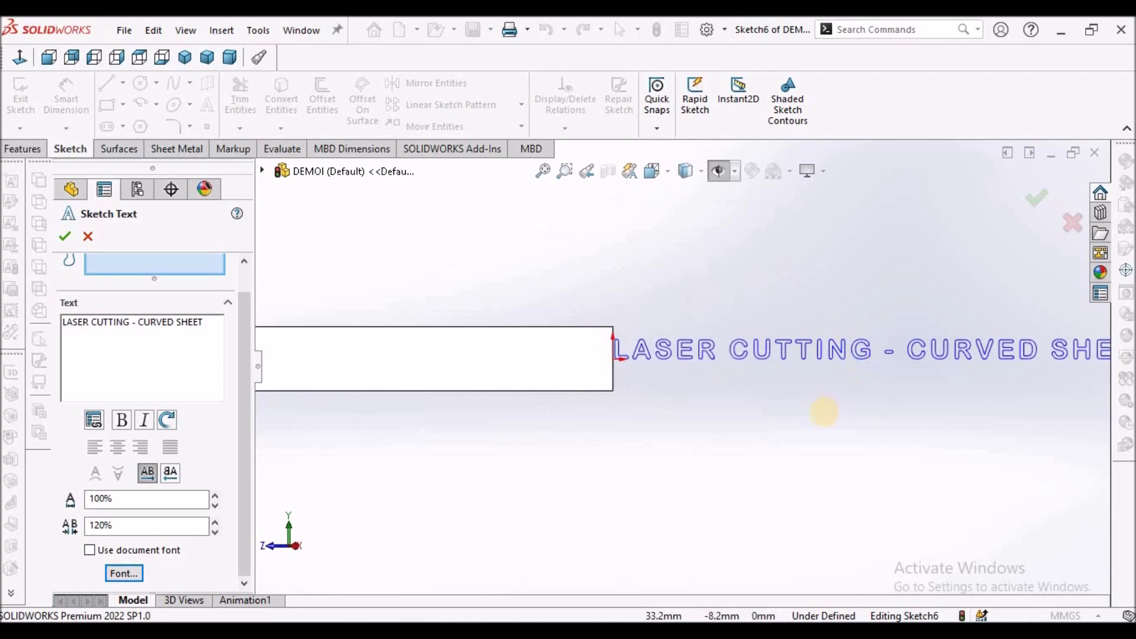
# Finish the sketch text and move it onto the strip, starting just inside the strip's left end
pyautogui.scroll(1, 823, 412)
pyautogui.scroll(-1, 695, 372)
pyautogui.scroll(1, 695, 368)
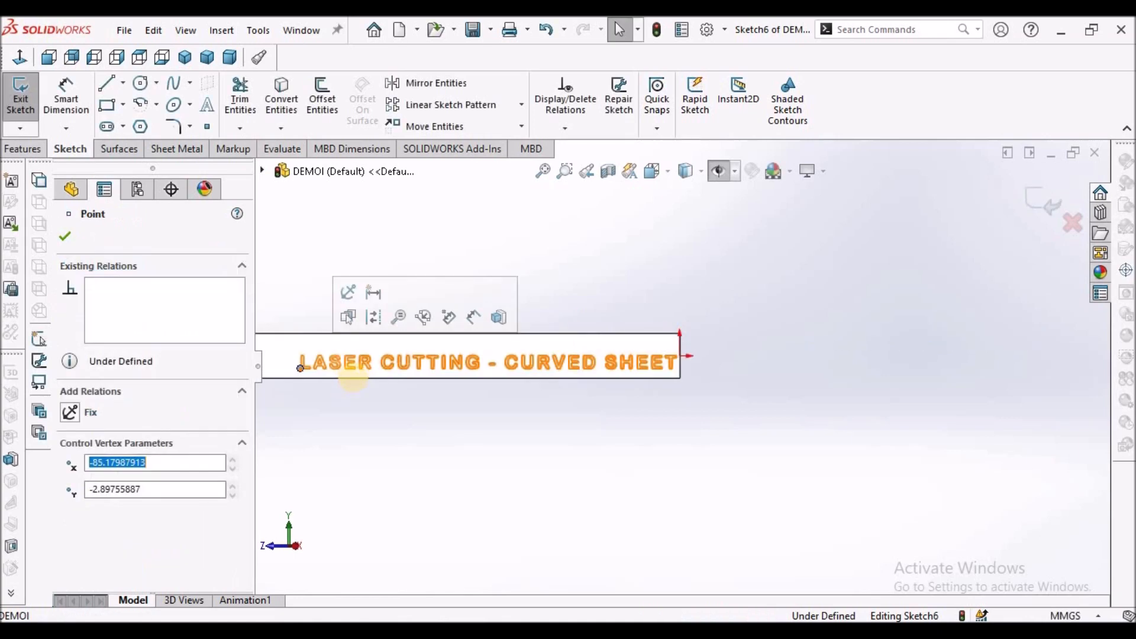
pyautogui.click(407, 432)
pyautogui.scroll(3, 423, 415)
pyautogui.scroll(-7, 473, 362)
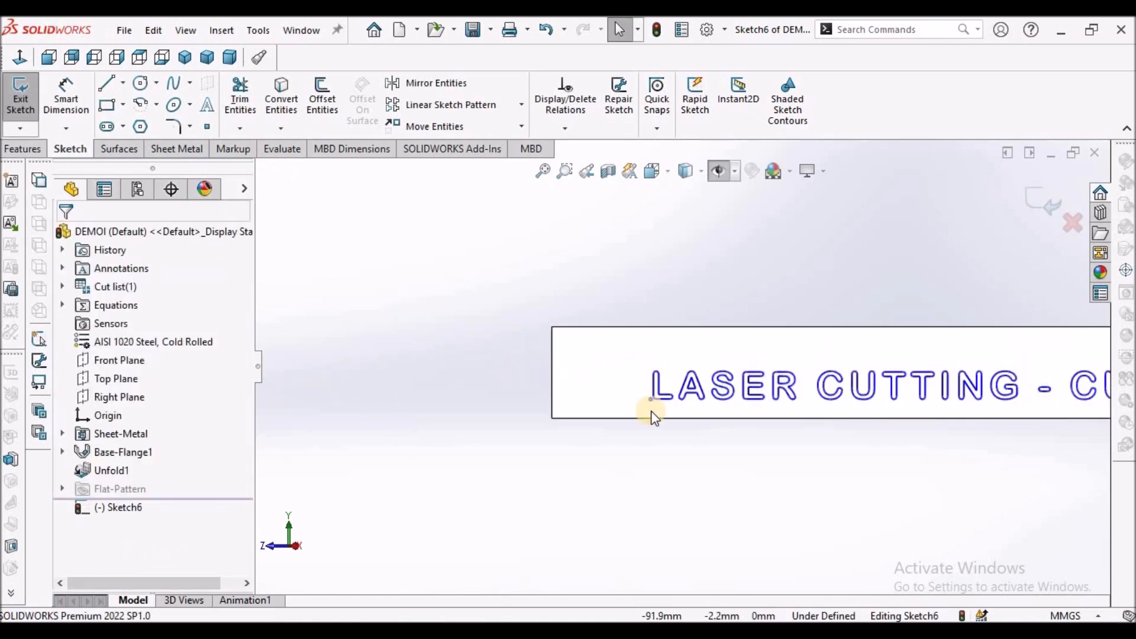
pyautogui.moveTo(652, 400); pyautogui.dragTo(571, 394)
pyautogui.click(581, 456)
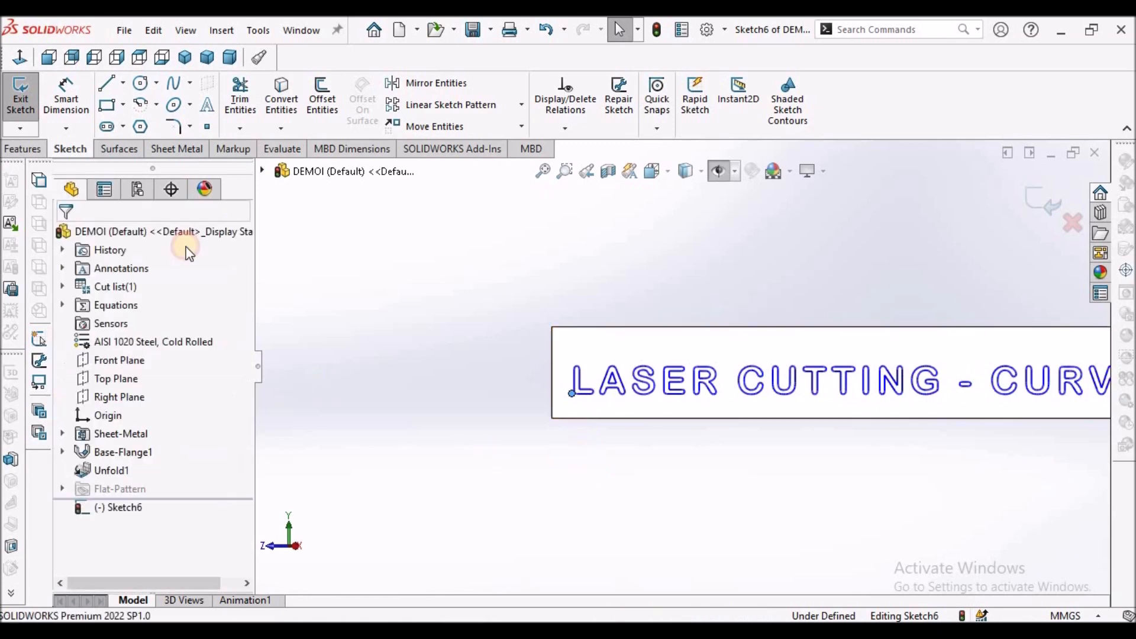
# Dimension the text's anchor point 5 mm horizontally from the strip's left end edge
pyautogui.click(92, 88)
pyautogui.click(554, 394)
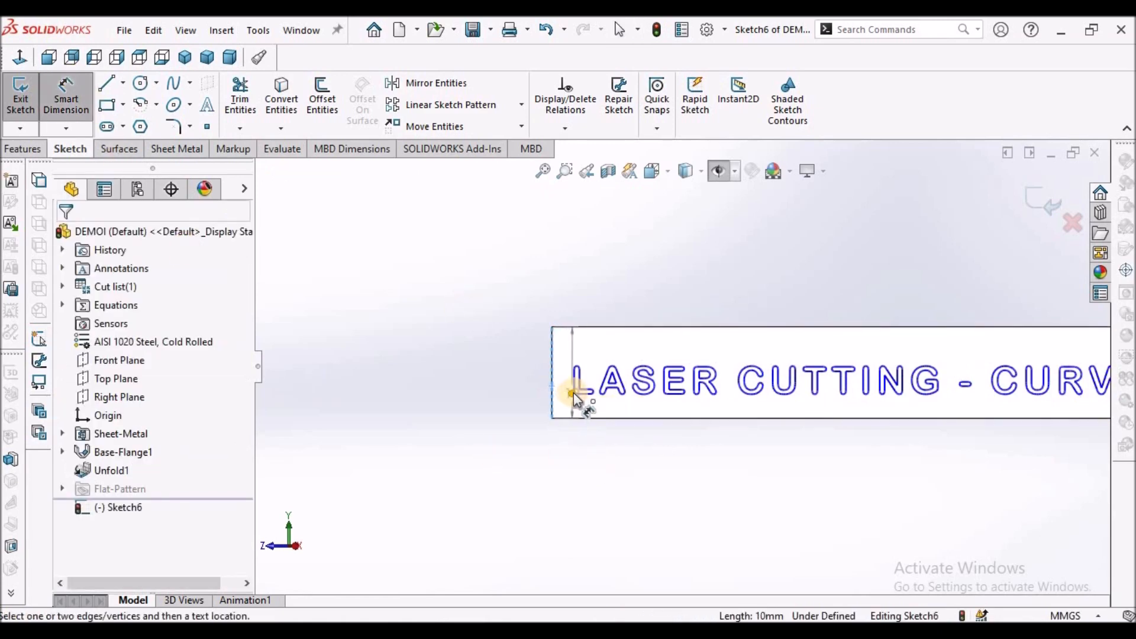
pyautogui.click(572, 393)
pyautogui.click(555, 464)
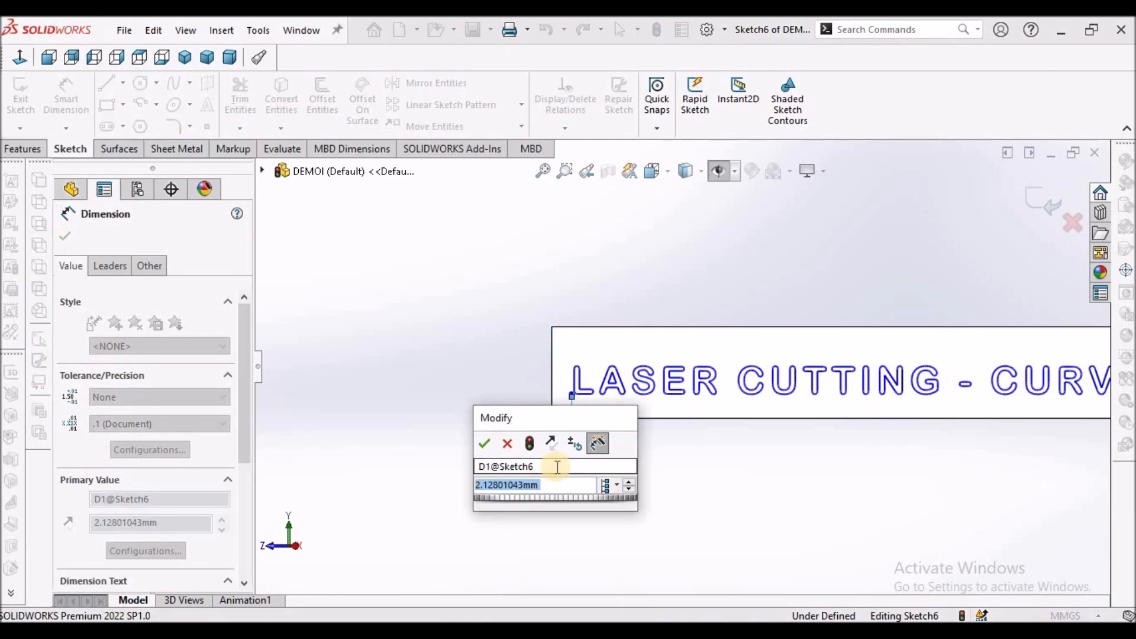
pyautogui.write('5')
pyautogui.press('Return')
# Dimension the text's anchor point 3.5 mm above the strip's lower long edge
pyautogui.click(615, 419)
pyautogui.click(599, 394)
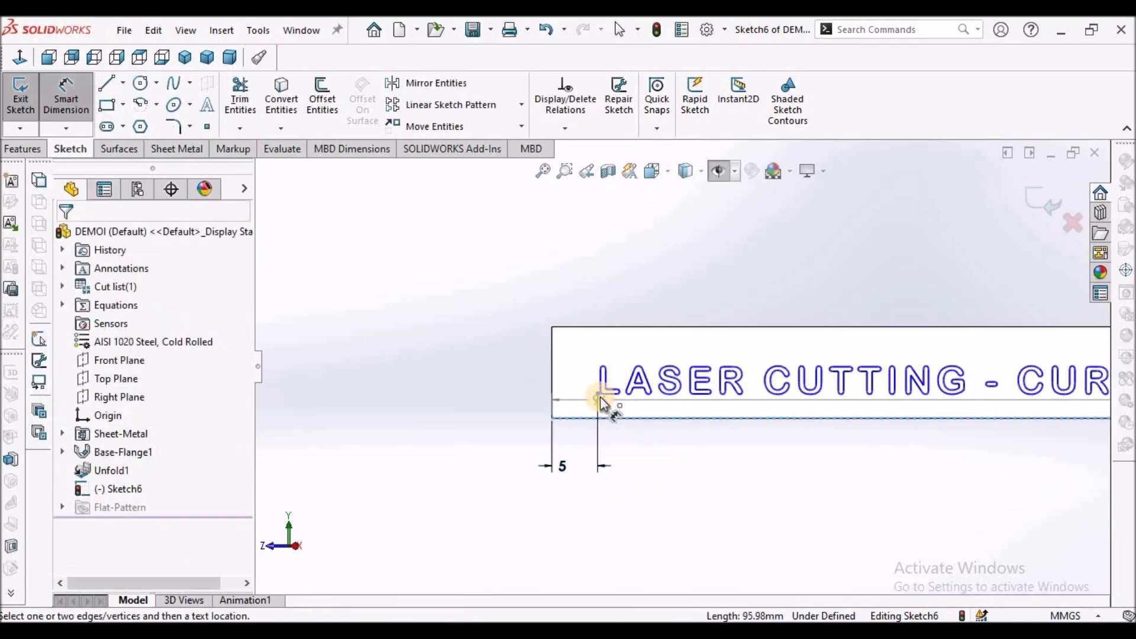
pyautogui.click(494, 400)
pyautogui.write('3.5')
pyautogui.press('Return')
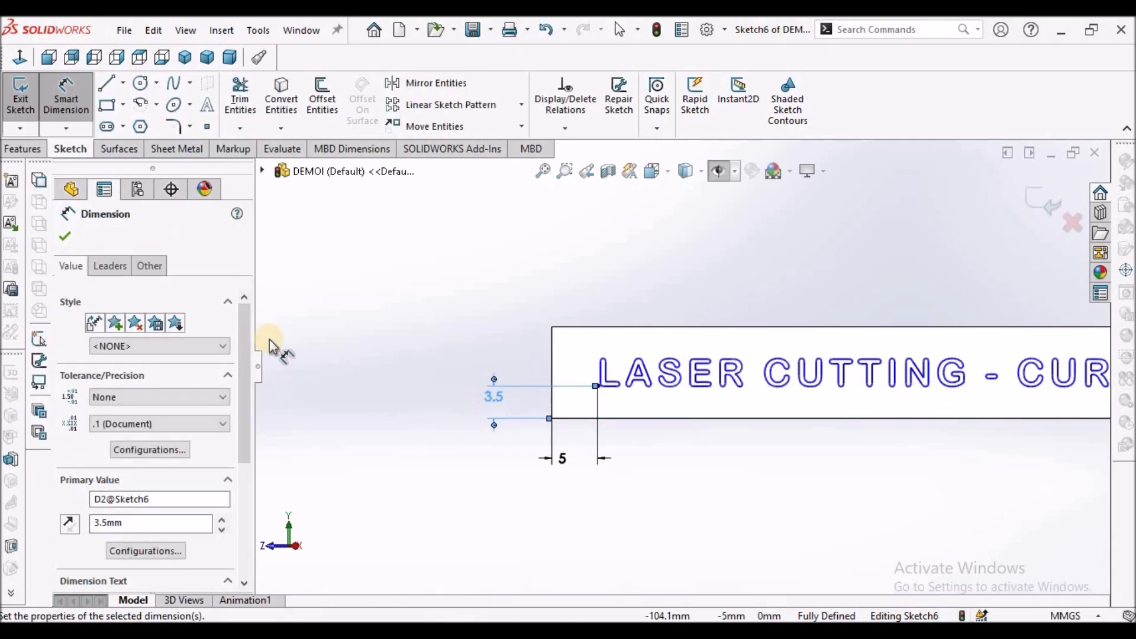
pyautogui.click(65, 236)
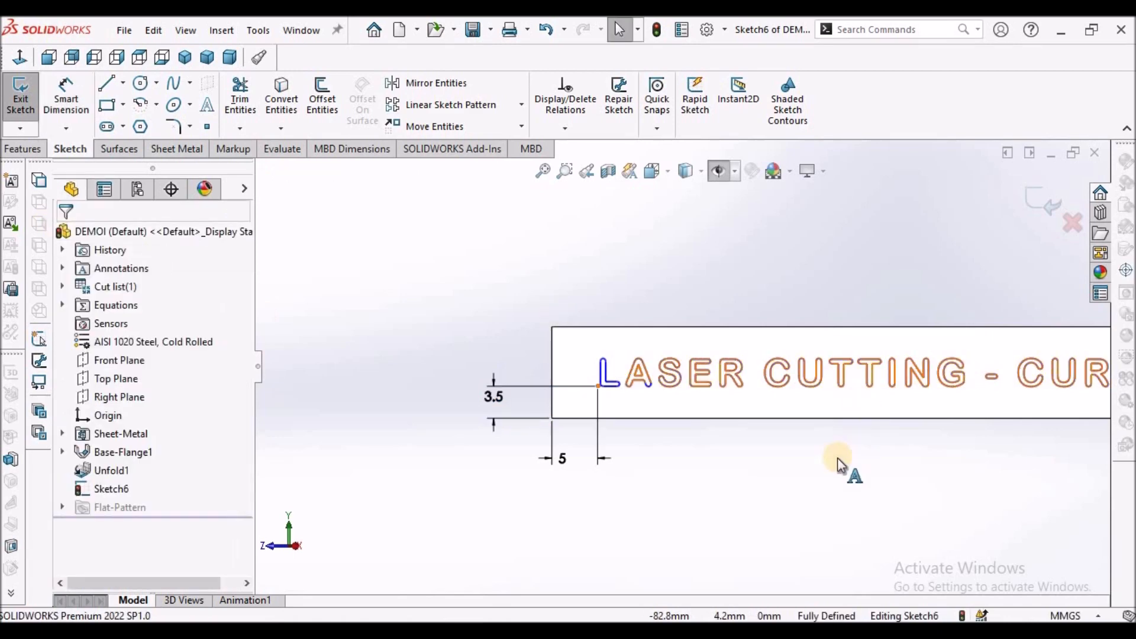
# Cut the text through the strip with a Blind normal Extruded Cut linked to thickness, keeping all bodies
pyautogui.scroll(3, 837, 459)
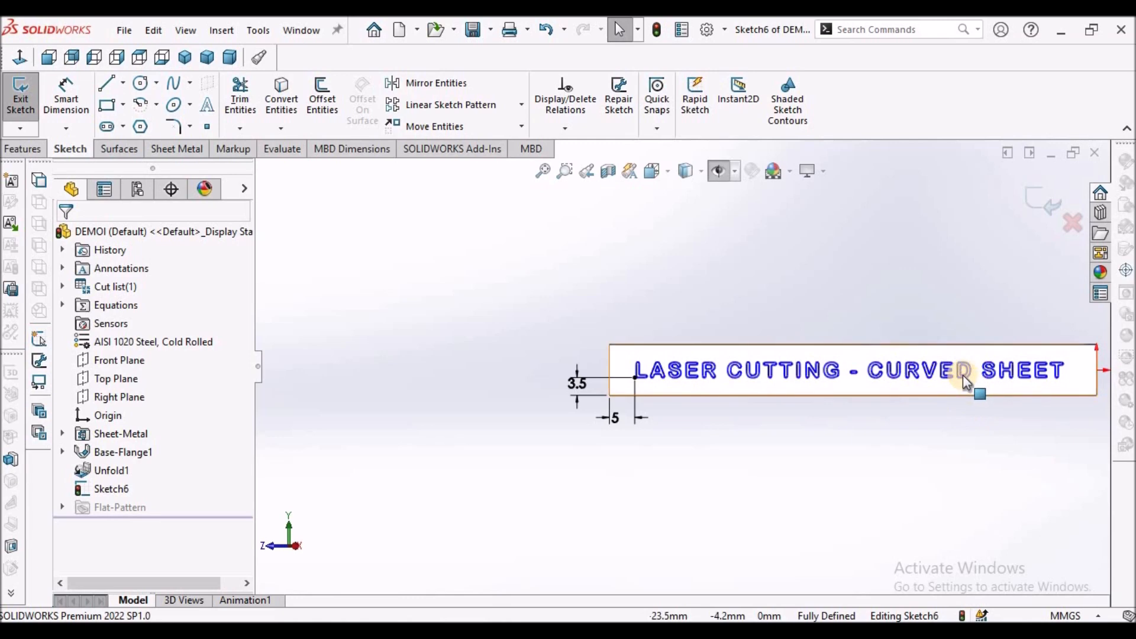
pyautogui.scroll(-3, 963, 374)
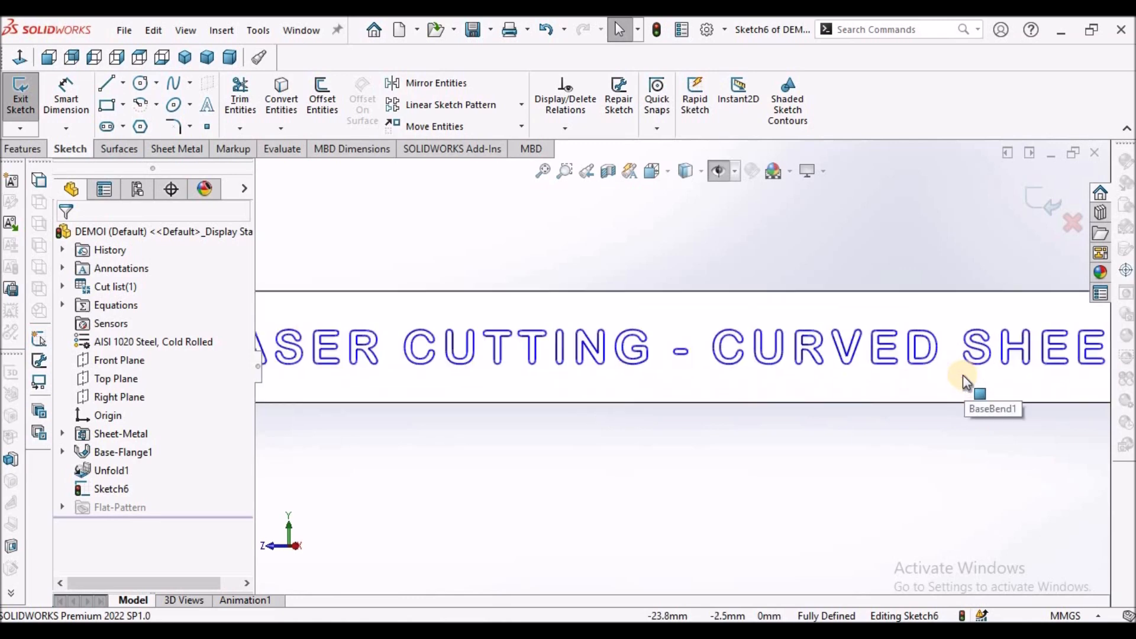
pyautogui.click(174, 148)
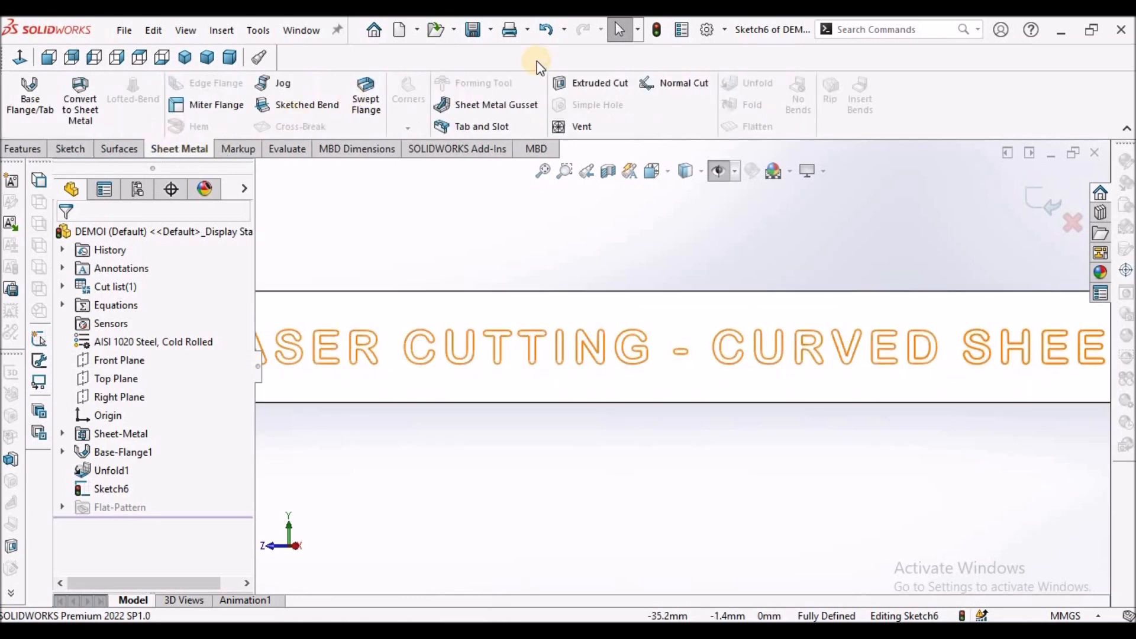
pyautogui.click(591, 82)
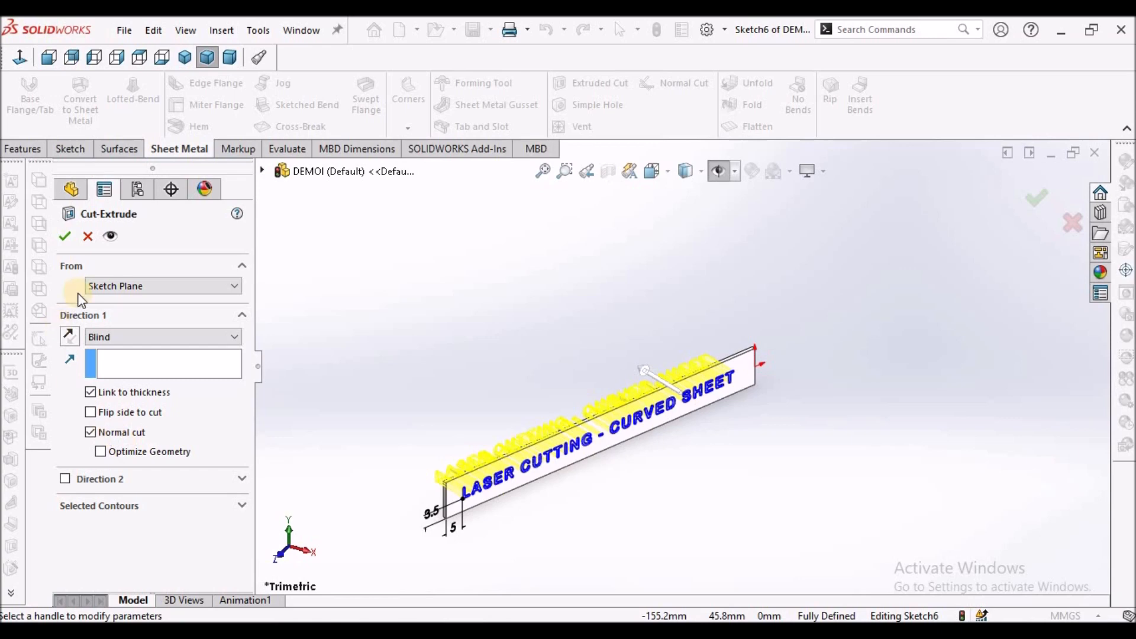
pyautogui.click(65, 236)
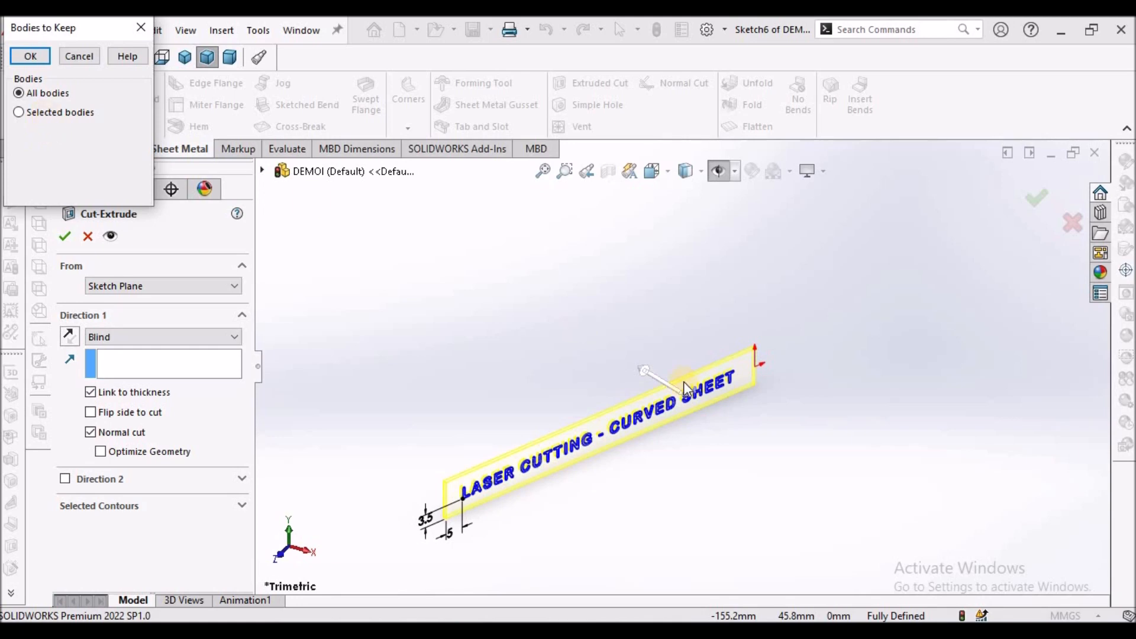
pyautogui.click(30, 56)
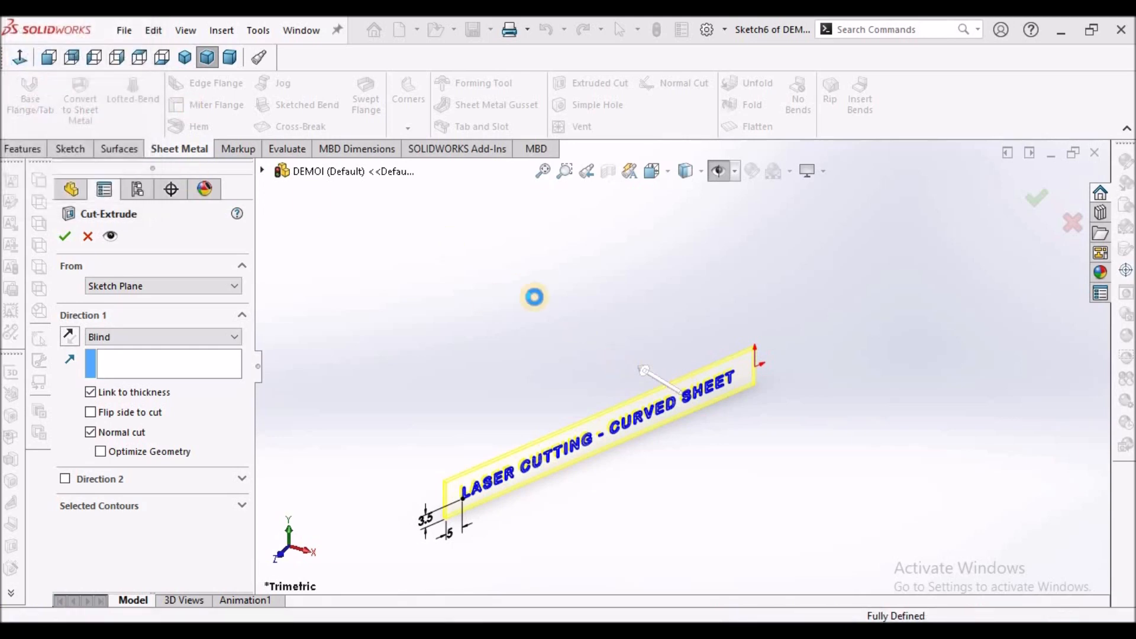
# Examine the cut-out letters on the strip, including the loose inner piece of the R in LASER
pyautogui.scroll(-6, 588, 445)
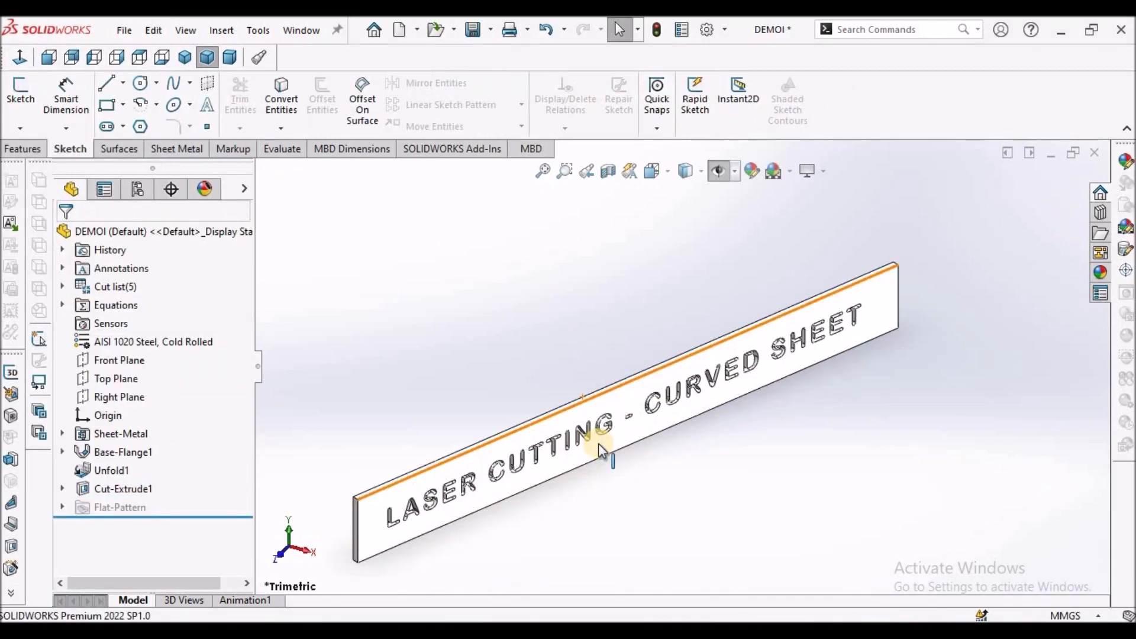
pyautogui.scroll(4, 651, 435)
pyautogui.moveTo(675, 432); pyautogui.dragTo(596, 407, button='middle')
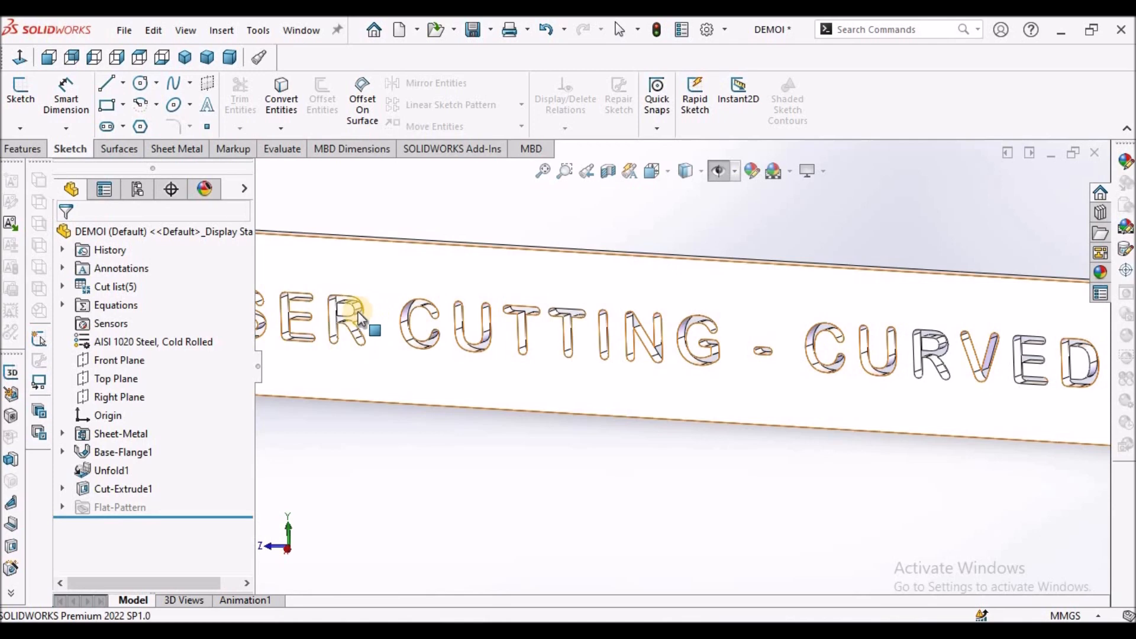
pyautogui.scroll(3, 358, 312)
pyautogui.scroll(-5, 357, 313)
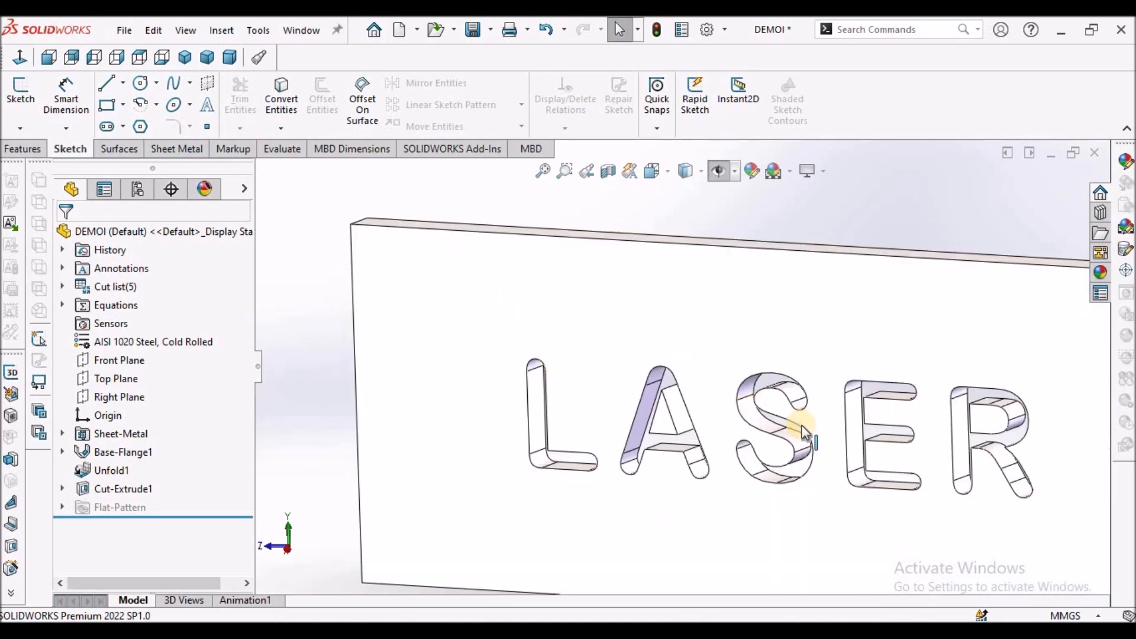
pyautogui.scroll(-3, 986, 421)
pyautogui.click(985, 419)
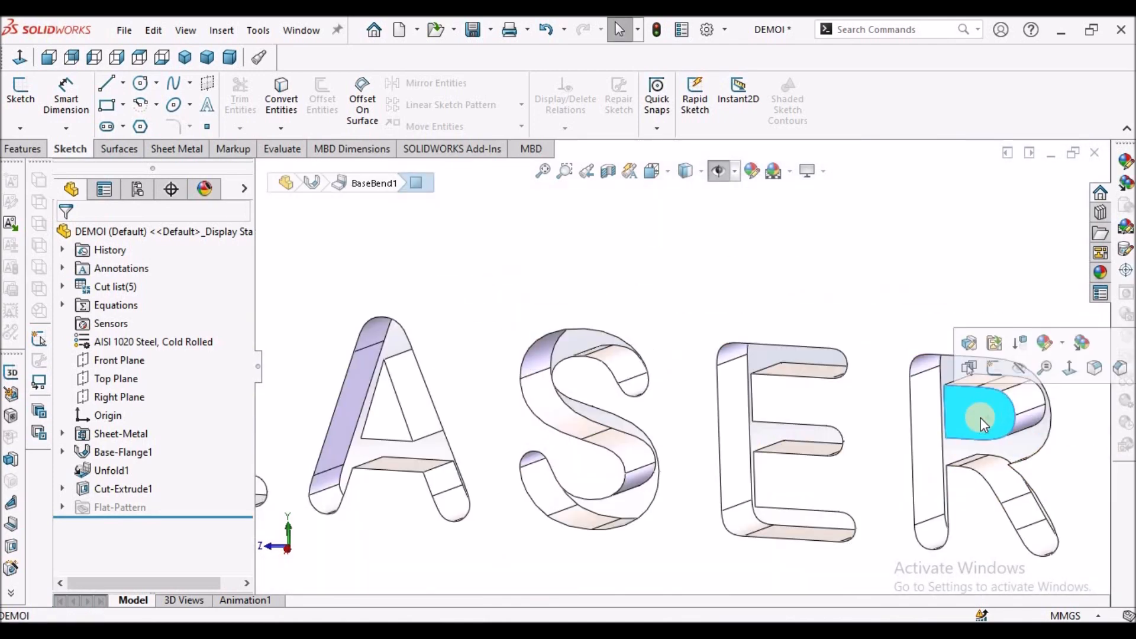
pyautogui.scroll(4, 965, 422)
pyautogui.scroll(-2, 947, 392)
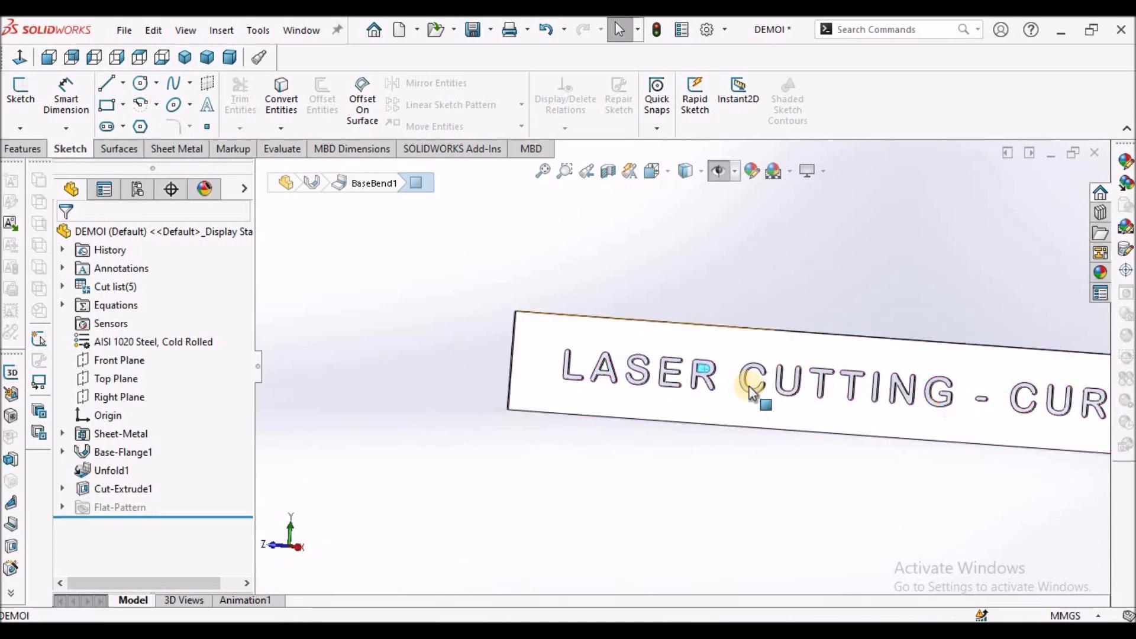
pyautogui.scroll(-2, 708, 368)
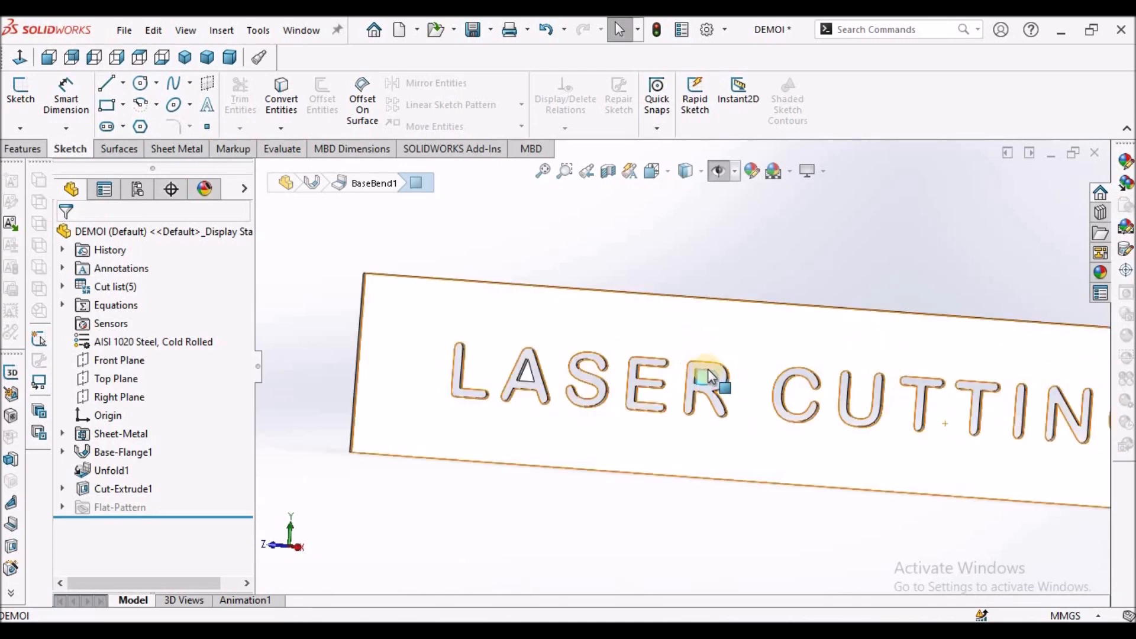
pyautogui.scroll(-5, 723, 377)
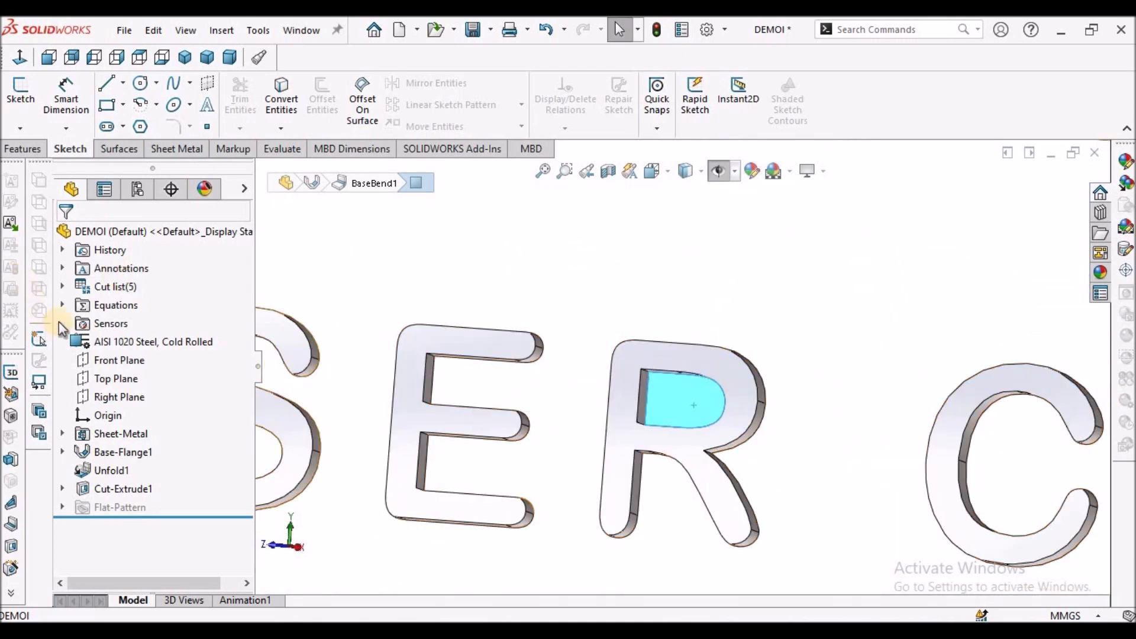
# Expand the cut list and compare its separate bodies with the enclosed pieces inside the cut letters
pyautogui.click(67, 286)
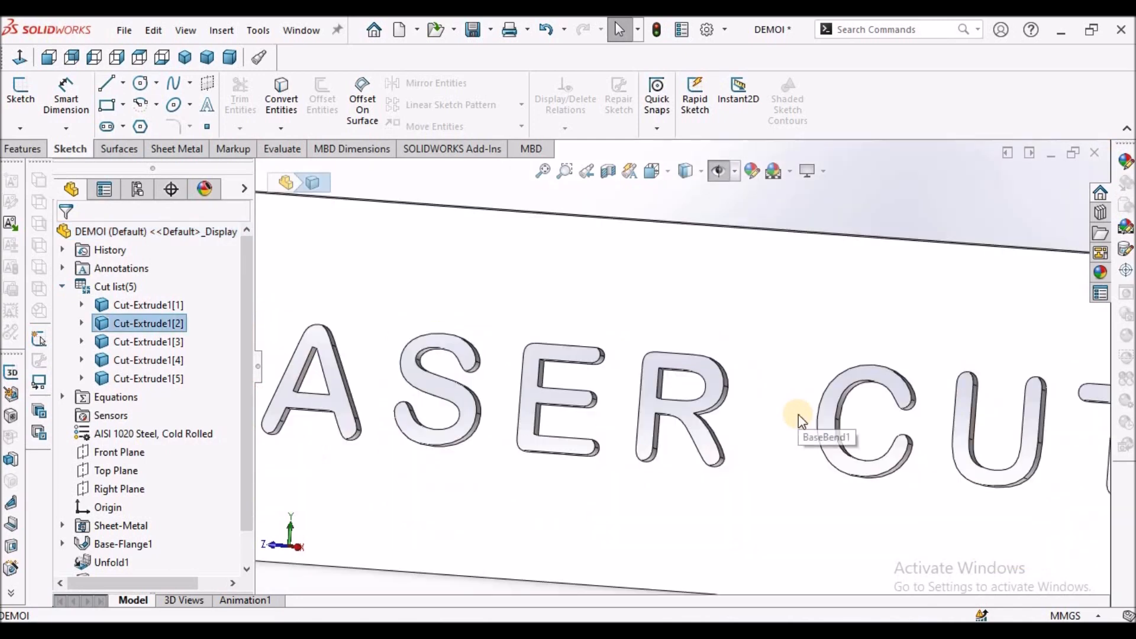
pyautogui.scroll(9, 797, 414)
pyautogui.click(750, 481)
pyautogui.scroll(-3, 723, 373)
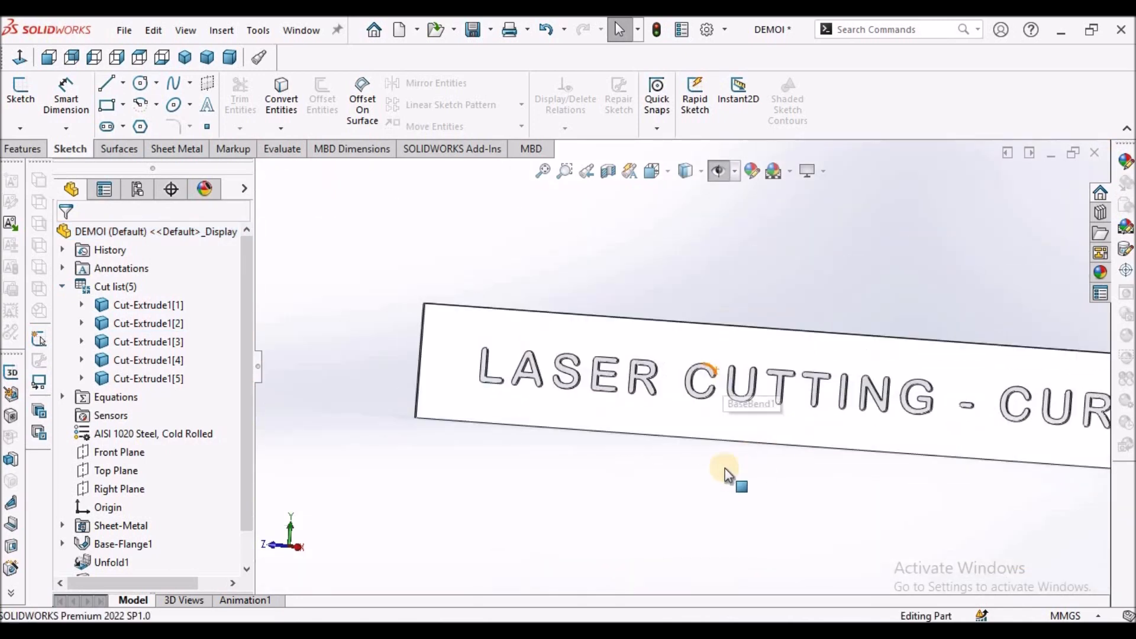
# Sketch a corner rectangle about 0.1 by 0.4 mm on the strip face, bridging the inner piece of the R in LASER to the material between its legs
pyautogui.scroll(-2, 241, 553)
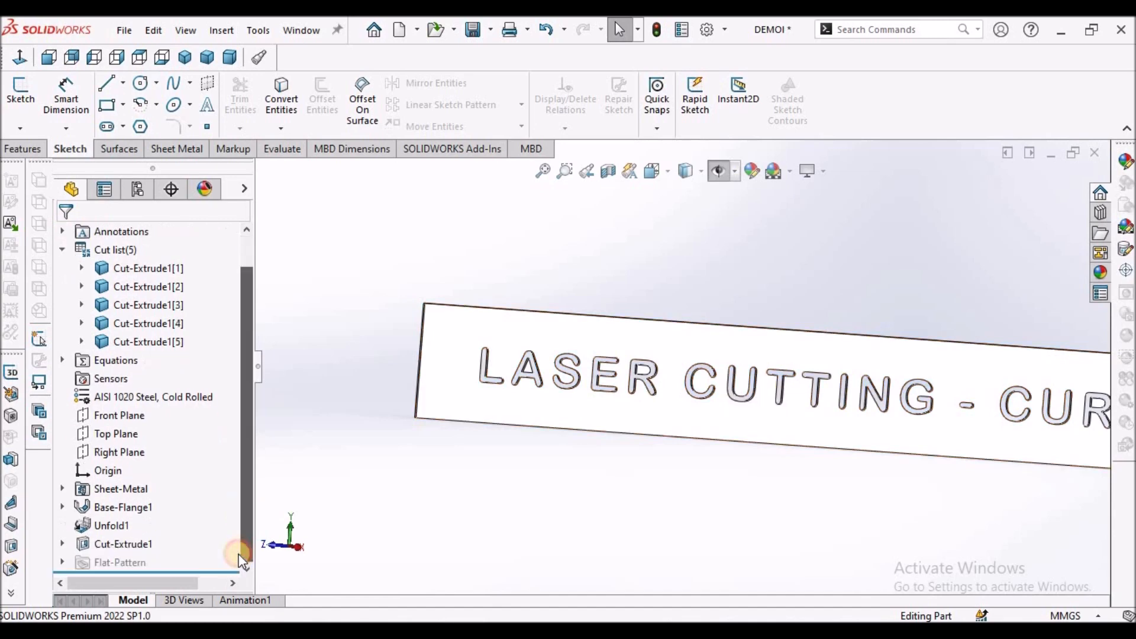
pyautogui.scroll(-3, 705, 432)
pyautogui.click(705, 432)
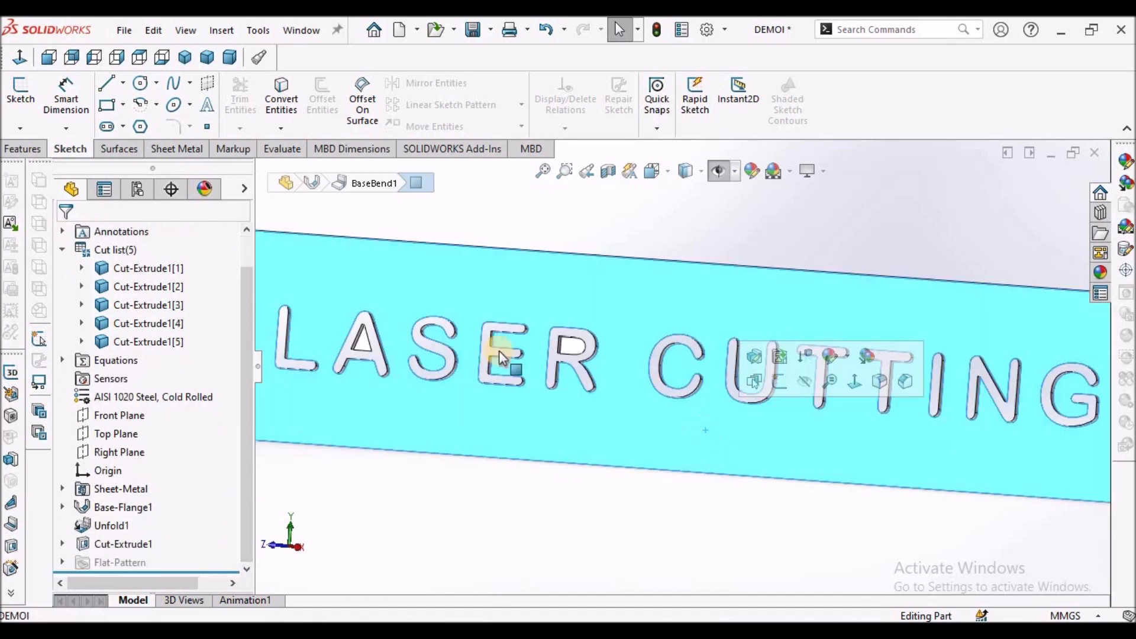
pyautogui.click(16, 98)
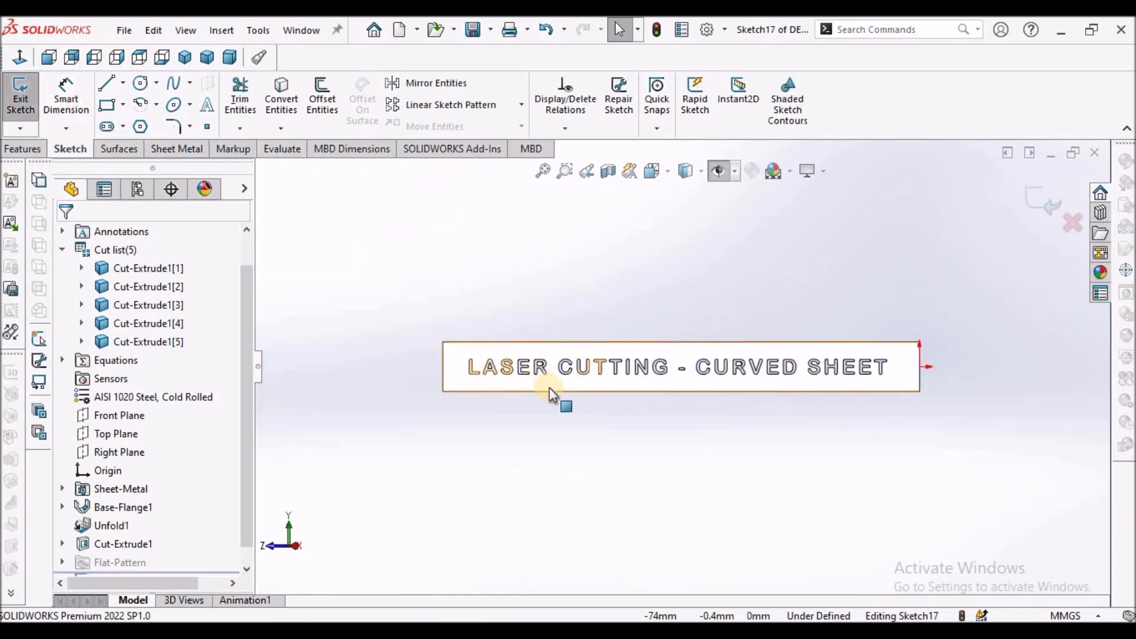
pyautogui.scroll(-3, 563, 370)
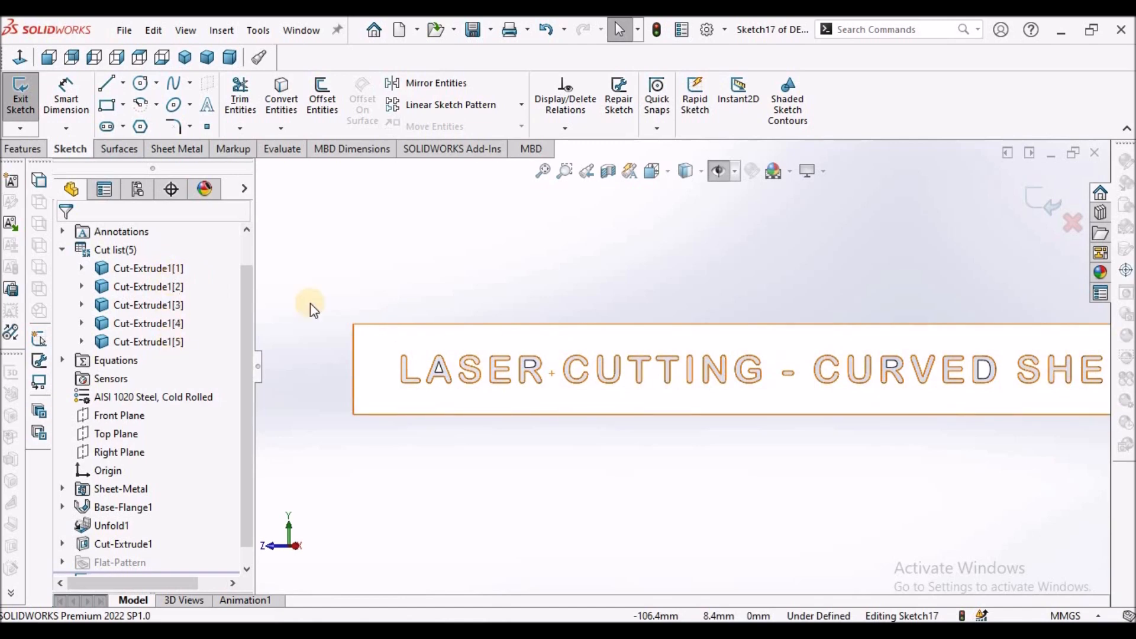
pyautogui.scroll(-5, 532, 370)
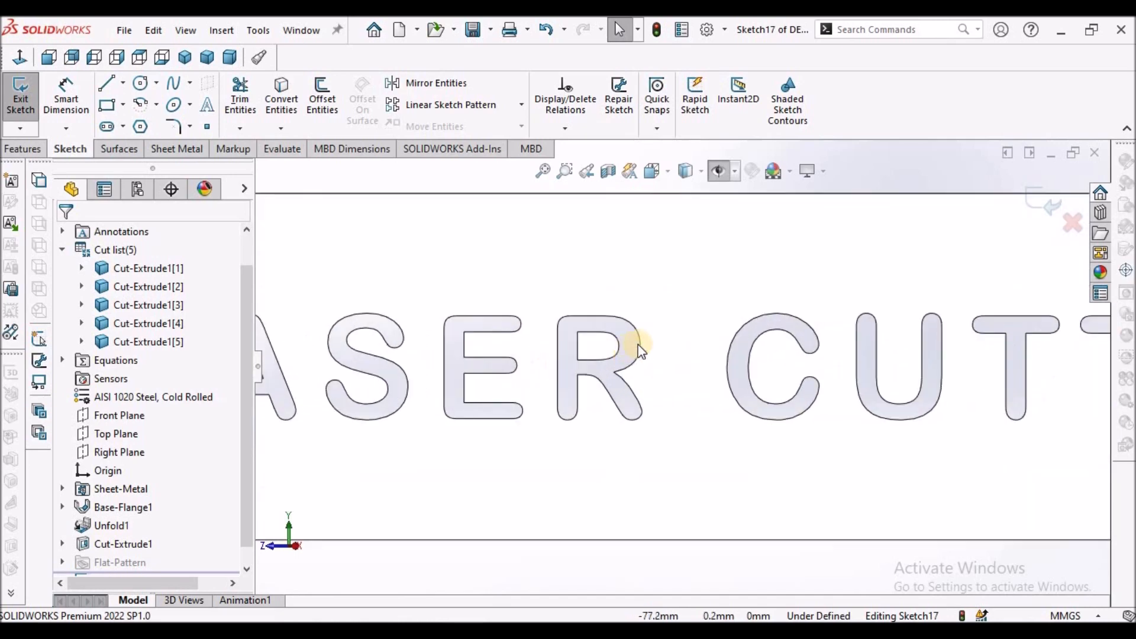
pyautogui.click(109, 104)
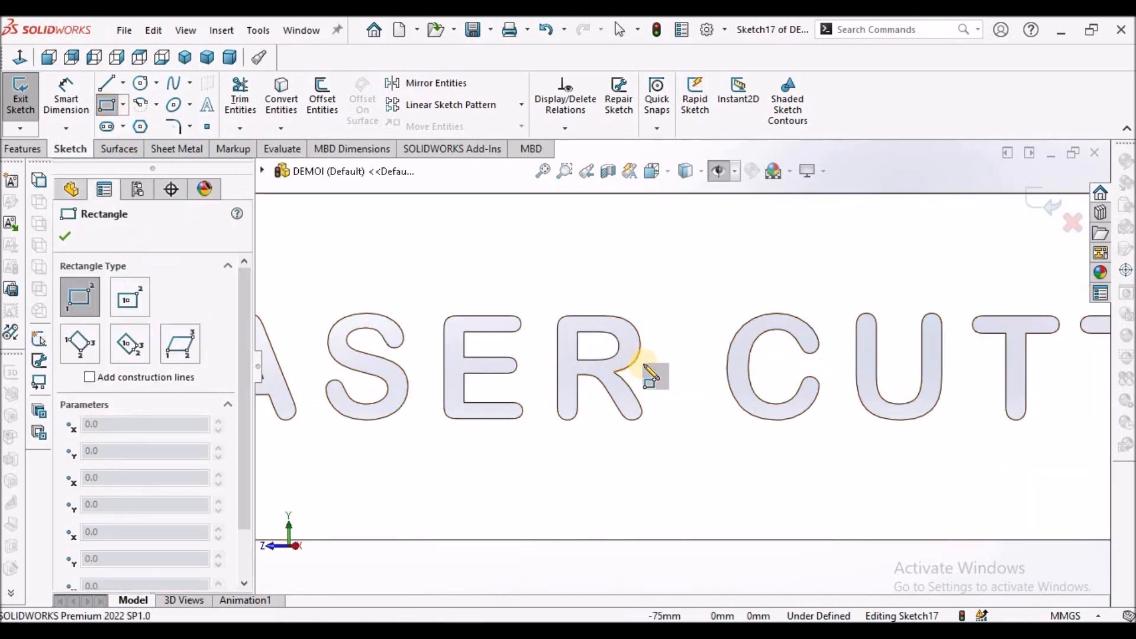
pyautogui.scroll(-2, 627, 350)
pyautogui.scroll(-3, 583, 319)
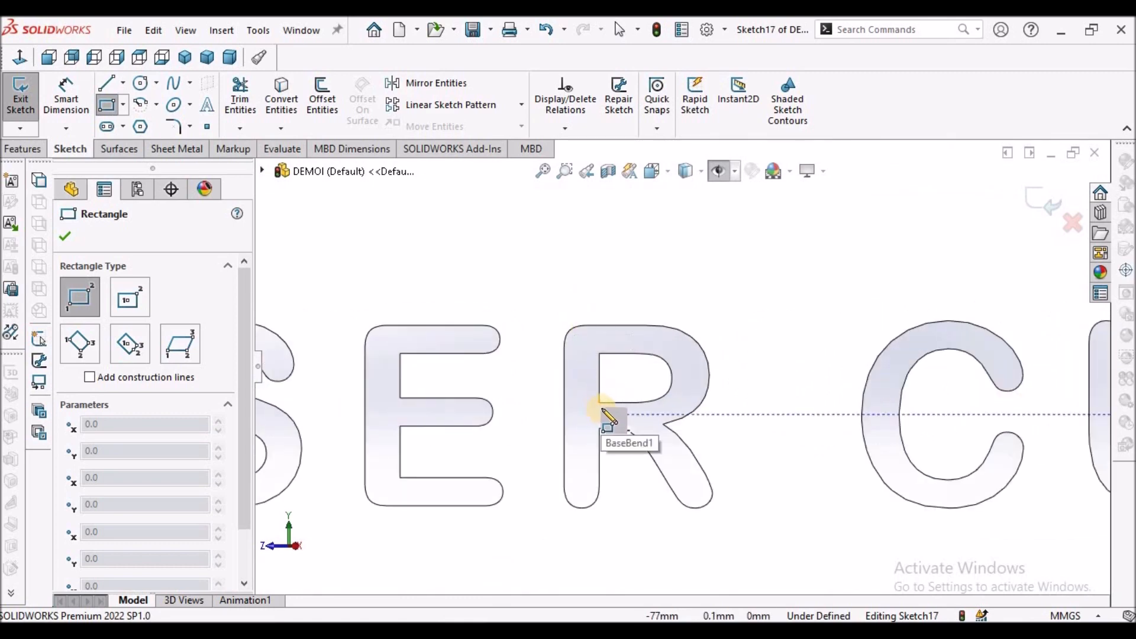
pyautogui.click(599, 402)
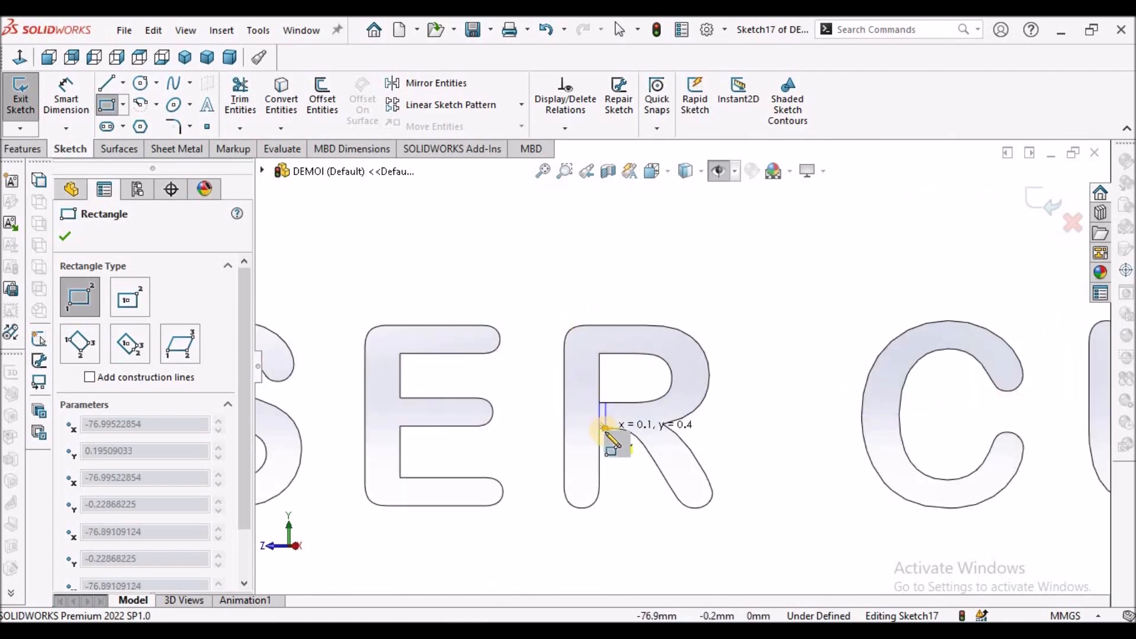
pyautogui.click(605, 427)
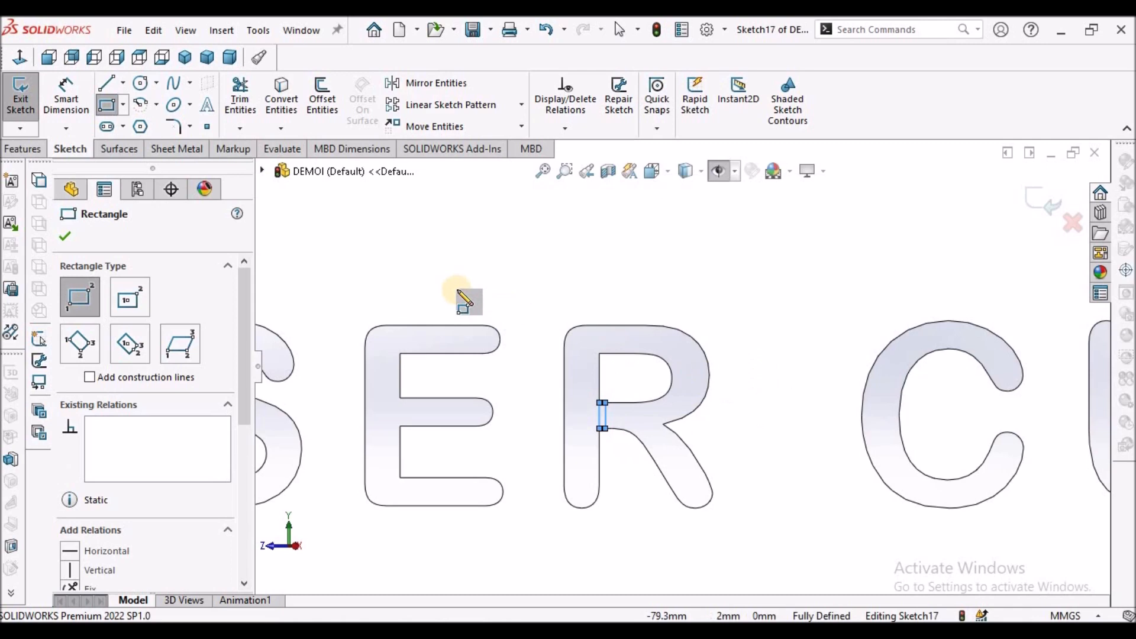
pyautogui.scroll(5, 462, 296)
pyautogui.rightClick(449, 244)
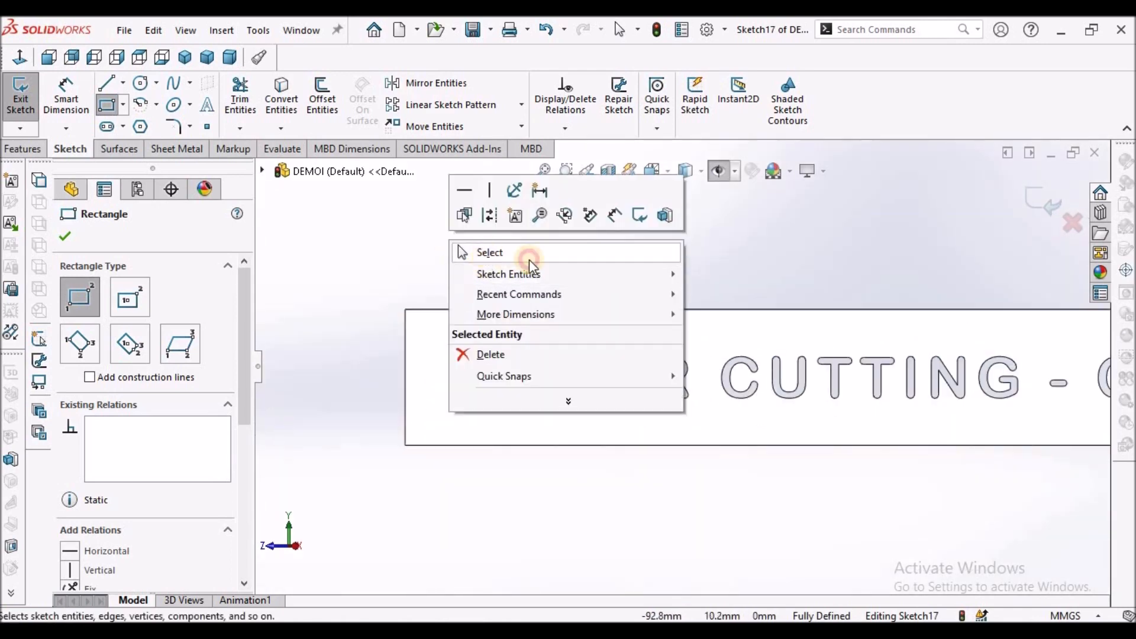
pyautogui.click(529, 256)
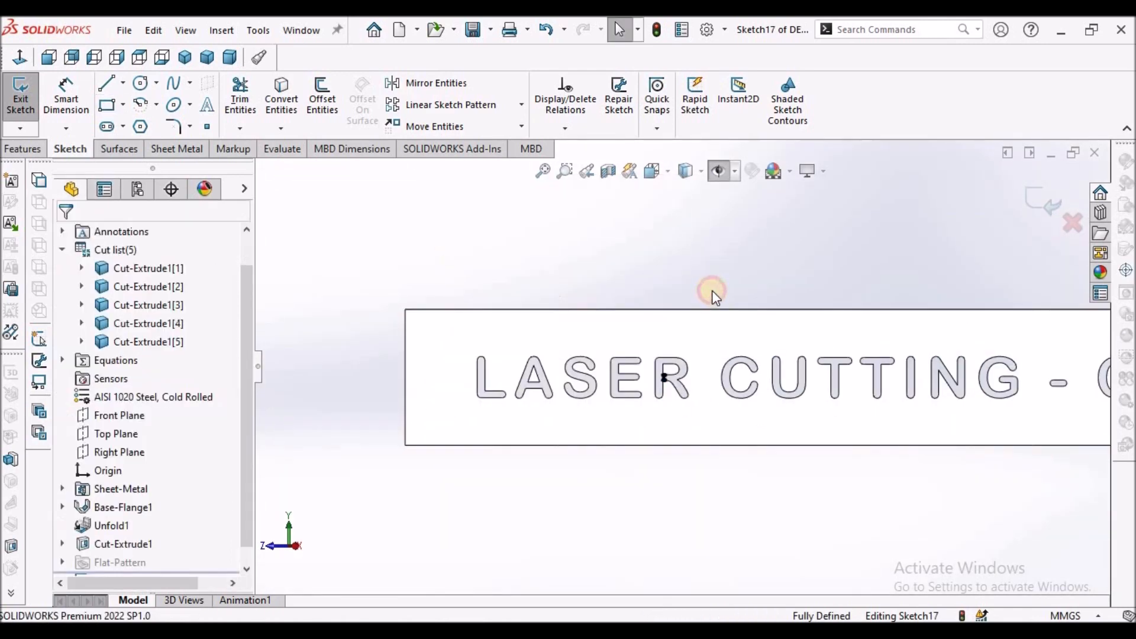
# Create a Base Flange/Tab from the rectangle in the R of LASER, with merged result and auto-selected bodies
pyautogui.click(177, 149)
pyautogui.click(29, 95)
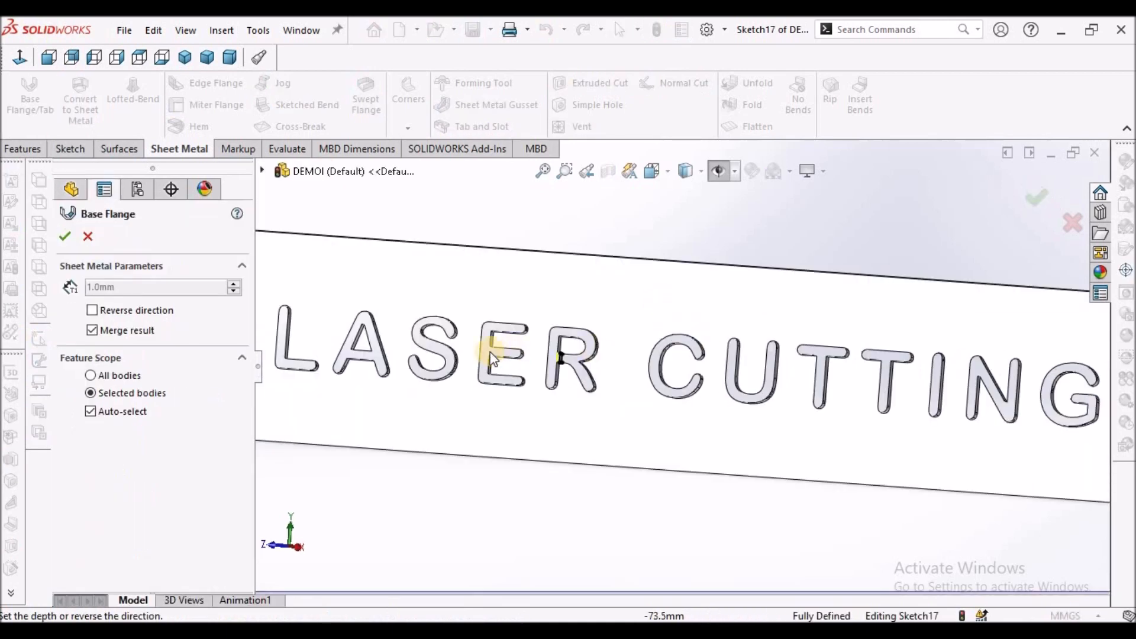
pyautogui.click(64, 237)
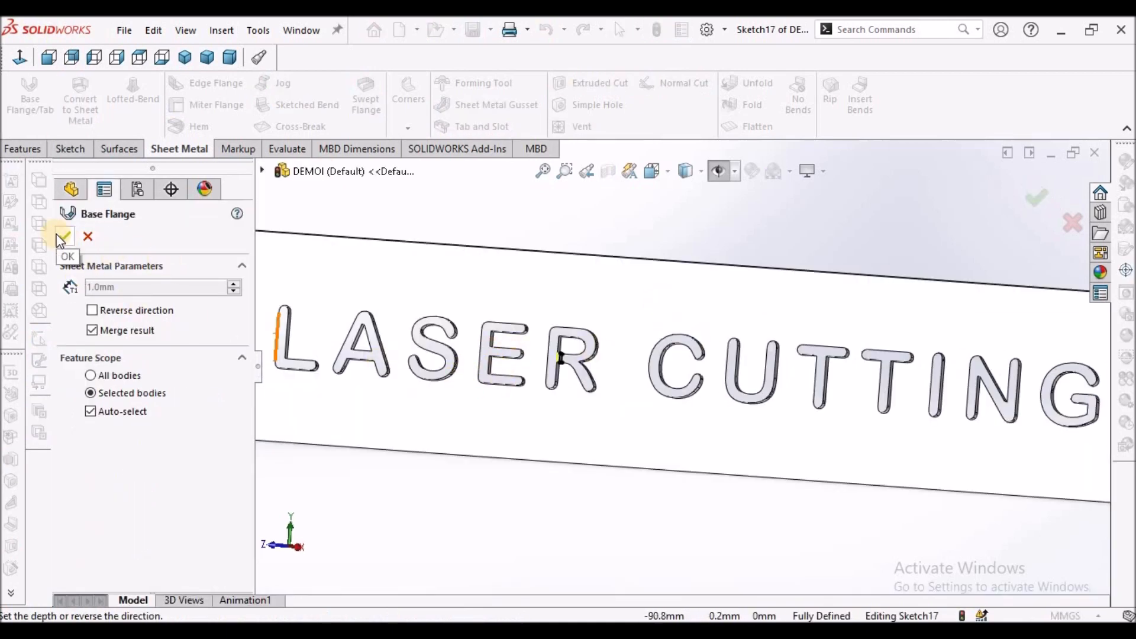
pyautogui.click(496, 497)
pyautogui.click(168, 319)
pyautogui.click(141, 308)
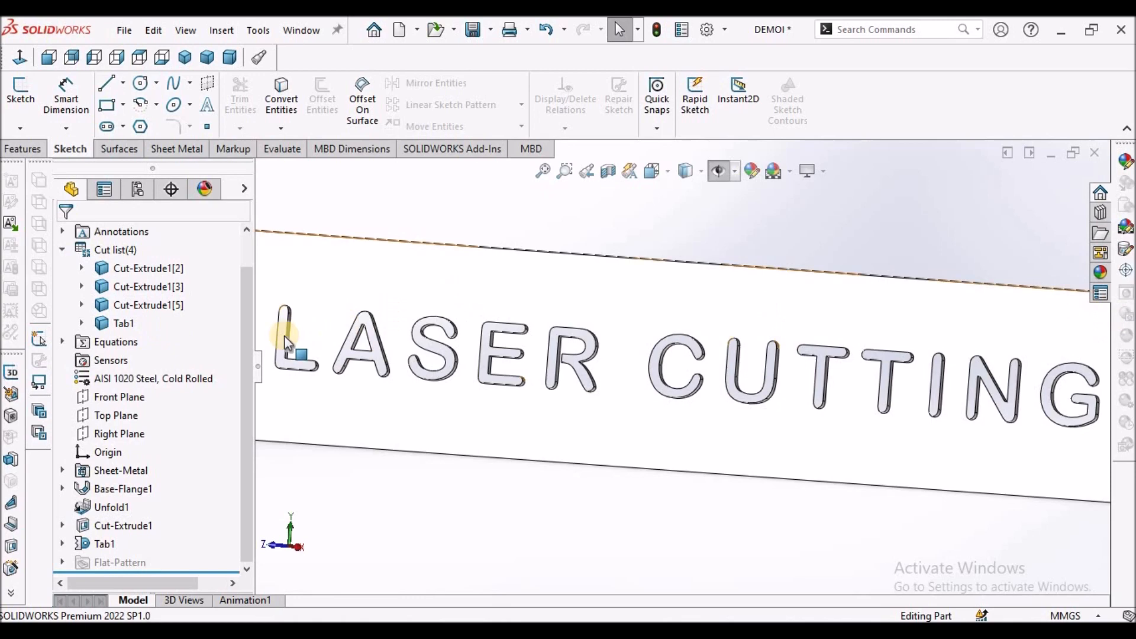
# Sketch a corner rectangle about 0.2 by 0.5 mm on the inner piece of the D in CURVED, bridging it to the strip above the letter
pyautogui.scroll(-3, 611, 369)
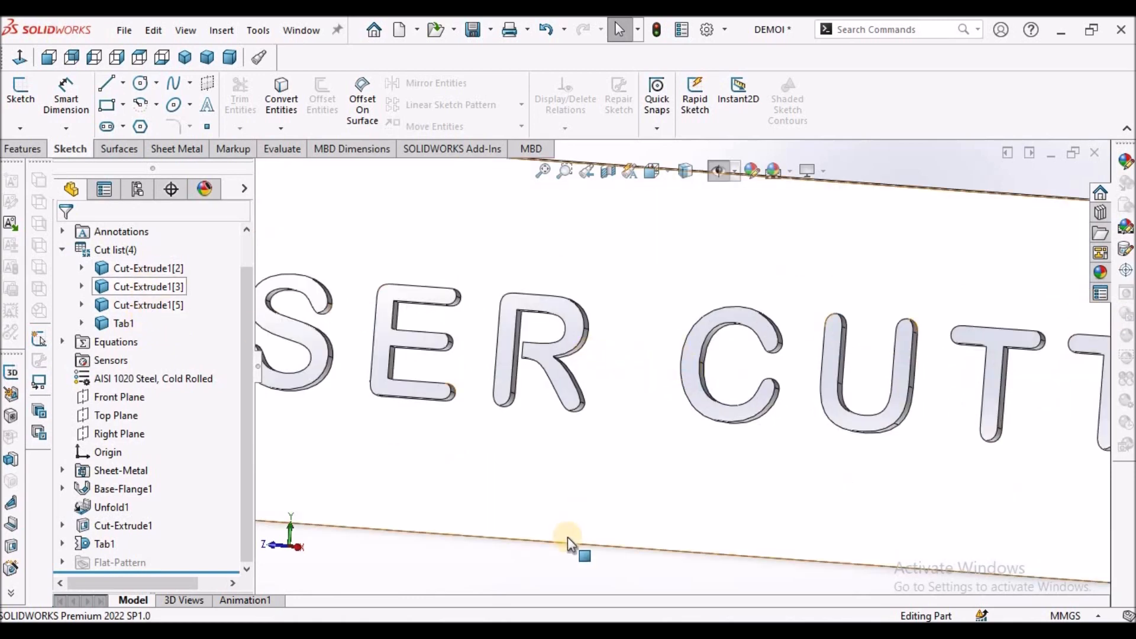
pyautogui.scroll(6, 627, 456)
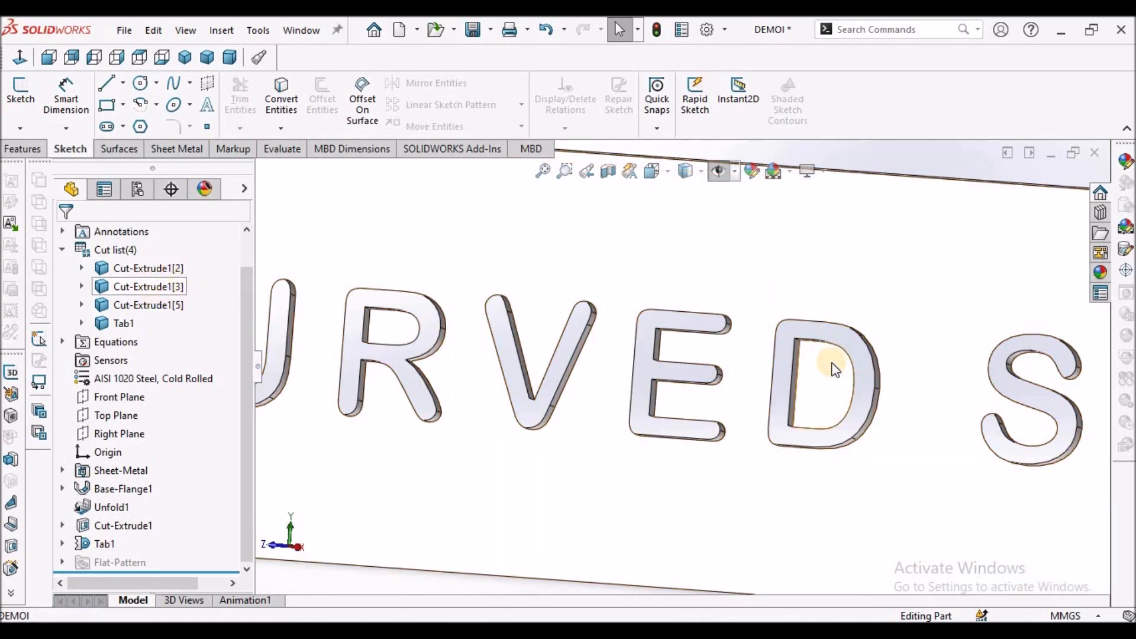
pyautogui.click(832, 367)
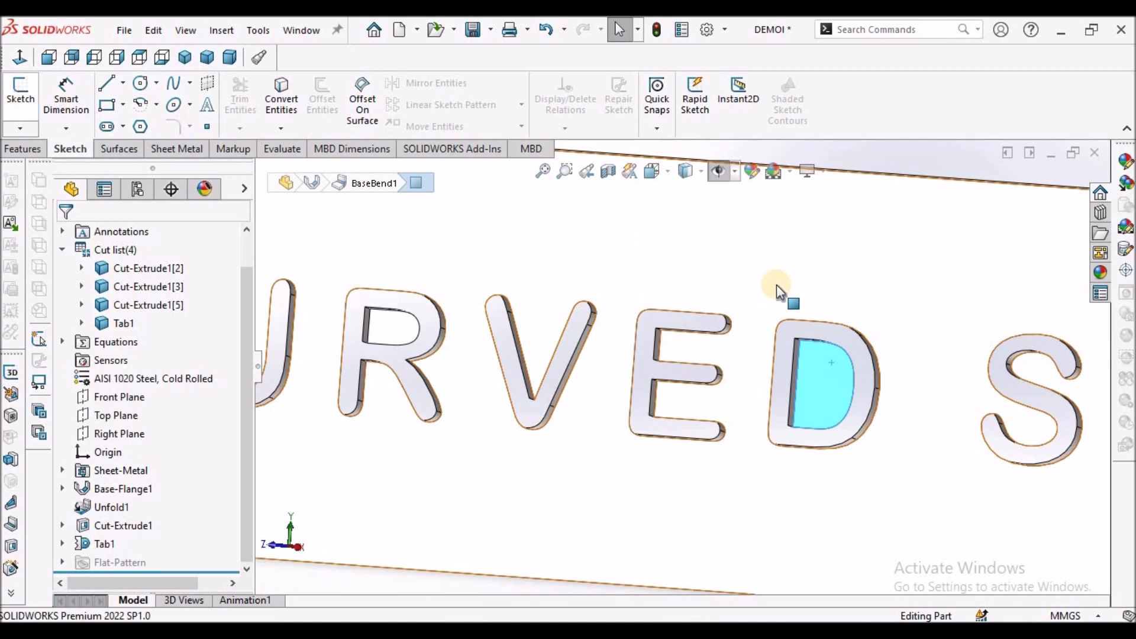
pyautogui.scroll(7, 776, 285)
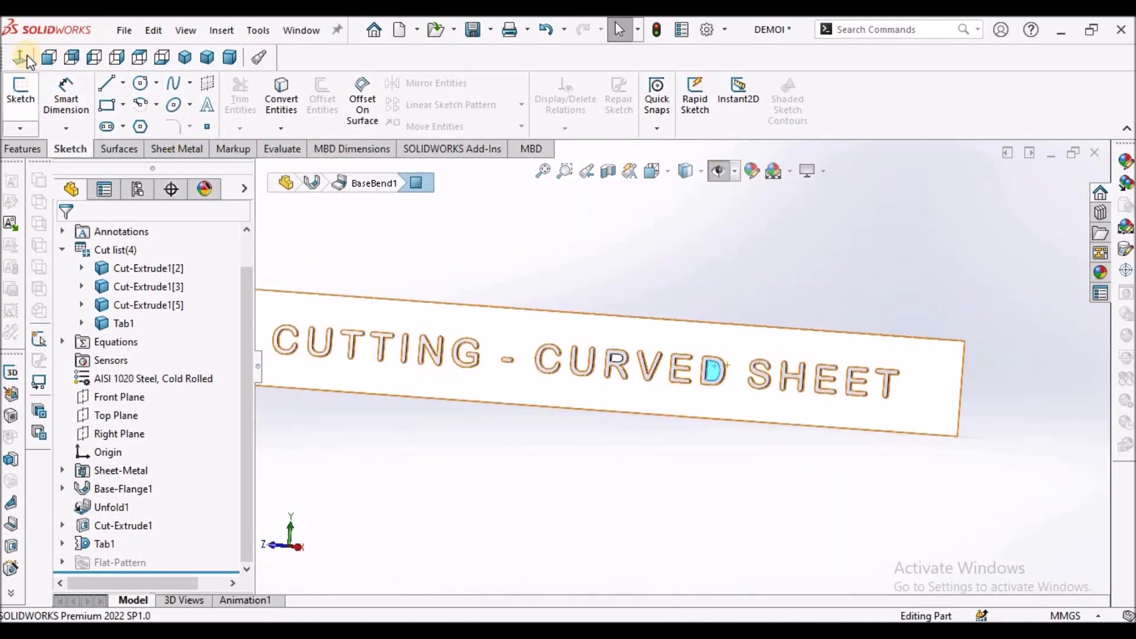
pyautogui.click(20, 89)
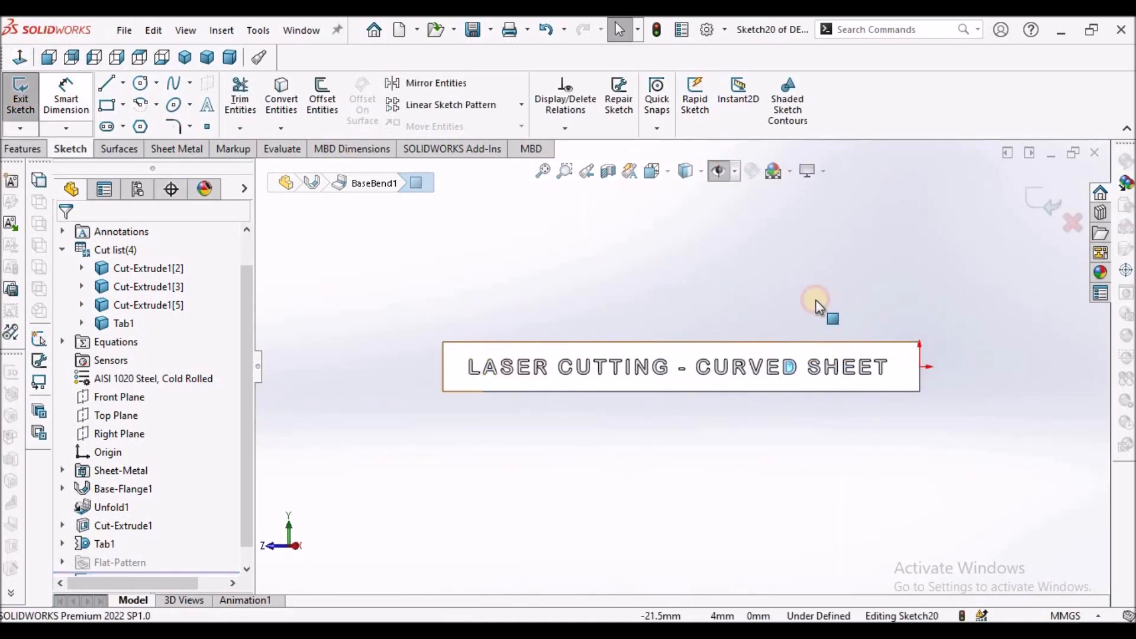
pyautogui.scroll(-6, 788, 367)
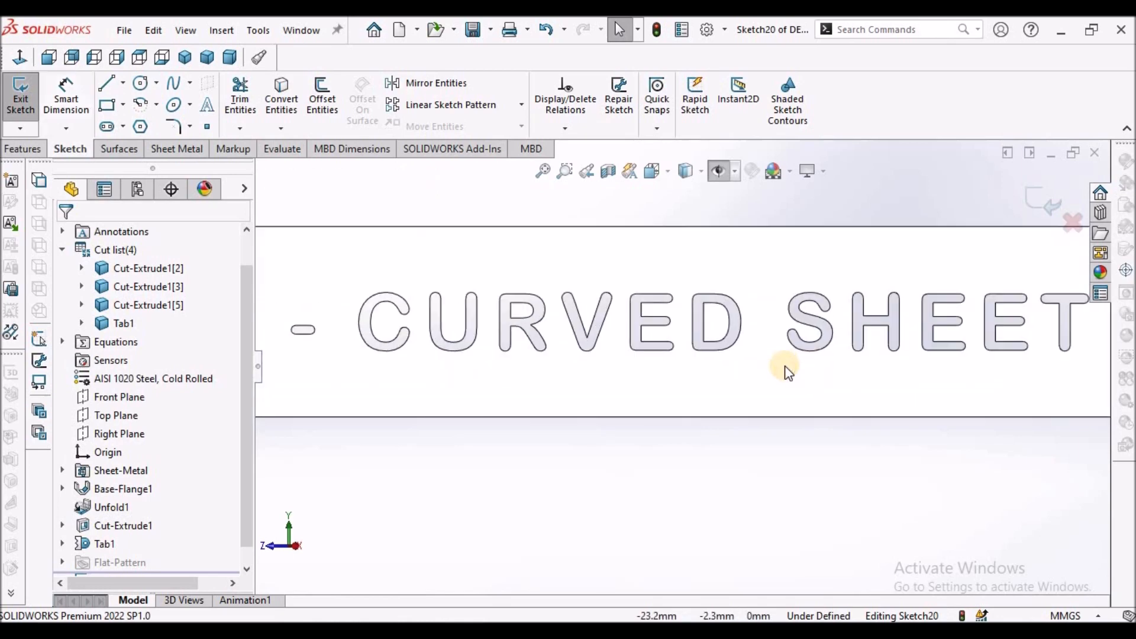
pyautogui.scroll(-2, 686, 394)
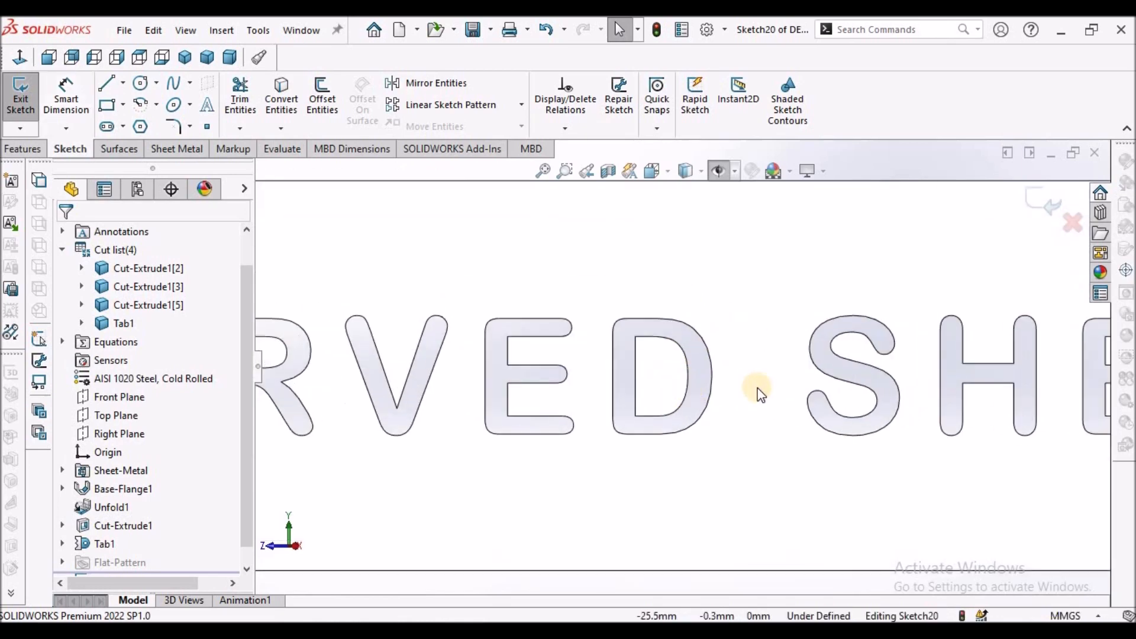
pyautogui.click(107, 109)
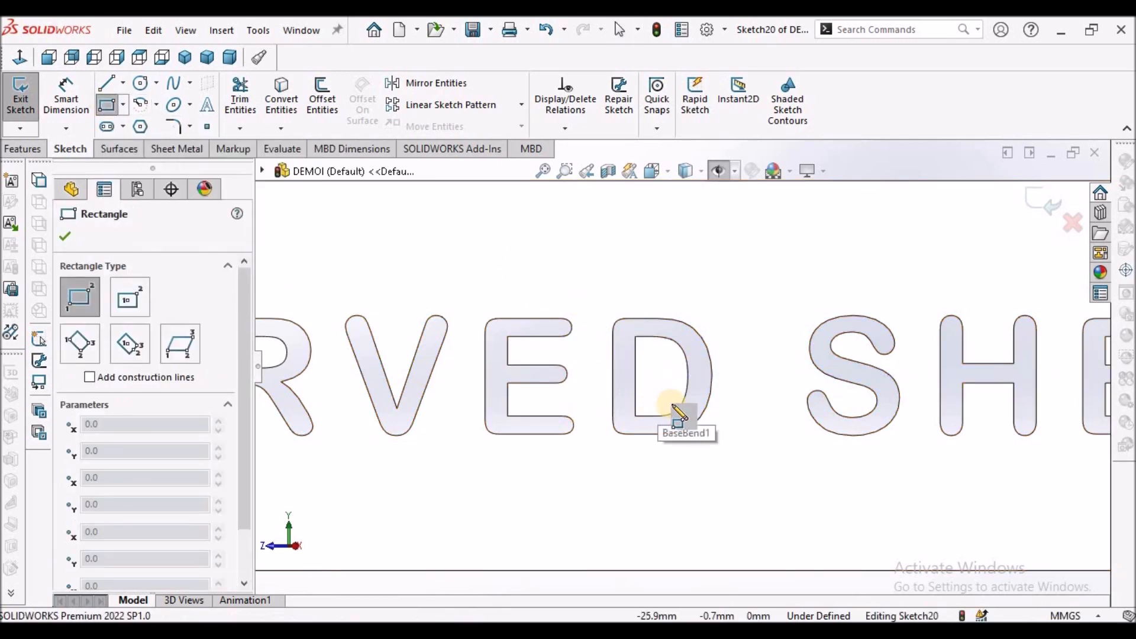
pyautogui.scroll(-2, 704, 385)
pyautogui.click(609, 248)
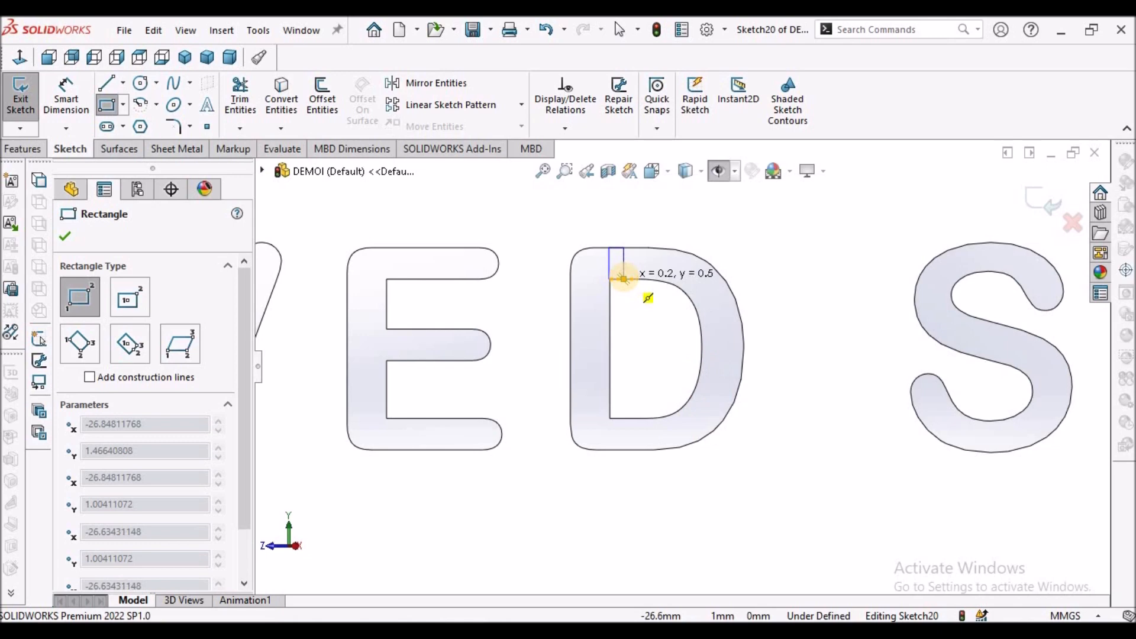
pyautogui.click(624, 279)
pyautogui.scroll(4, 660, 265)
pyautogui.rightClick(614, 226)
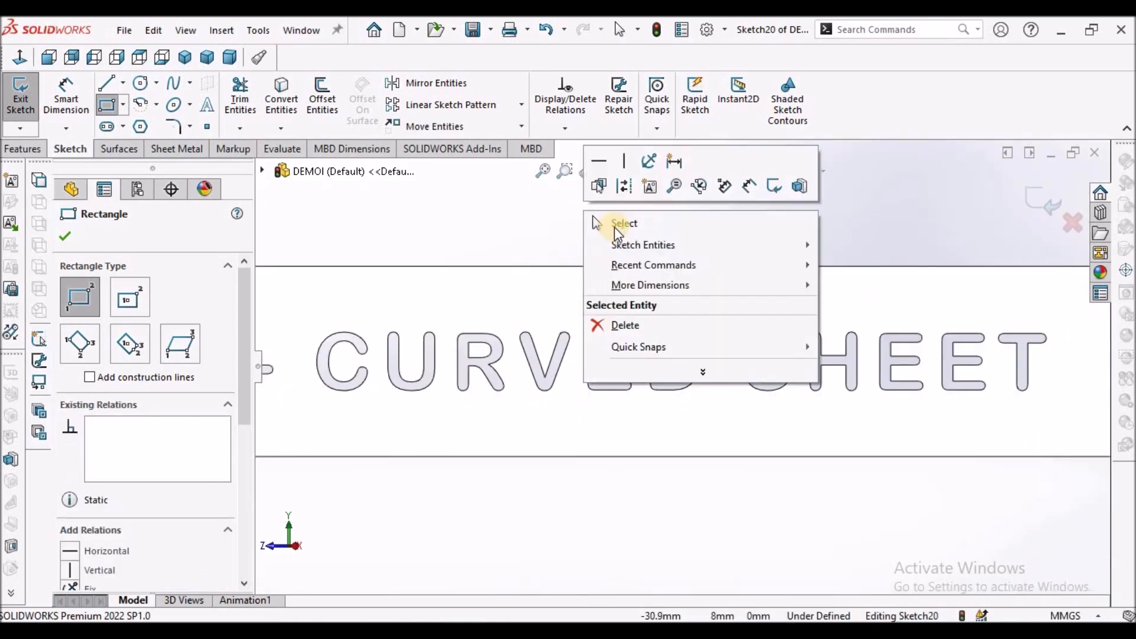
pyautogui.click(622, 225)
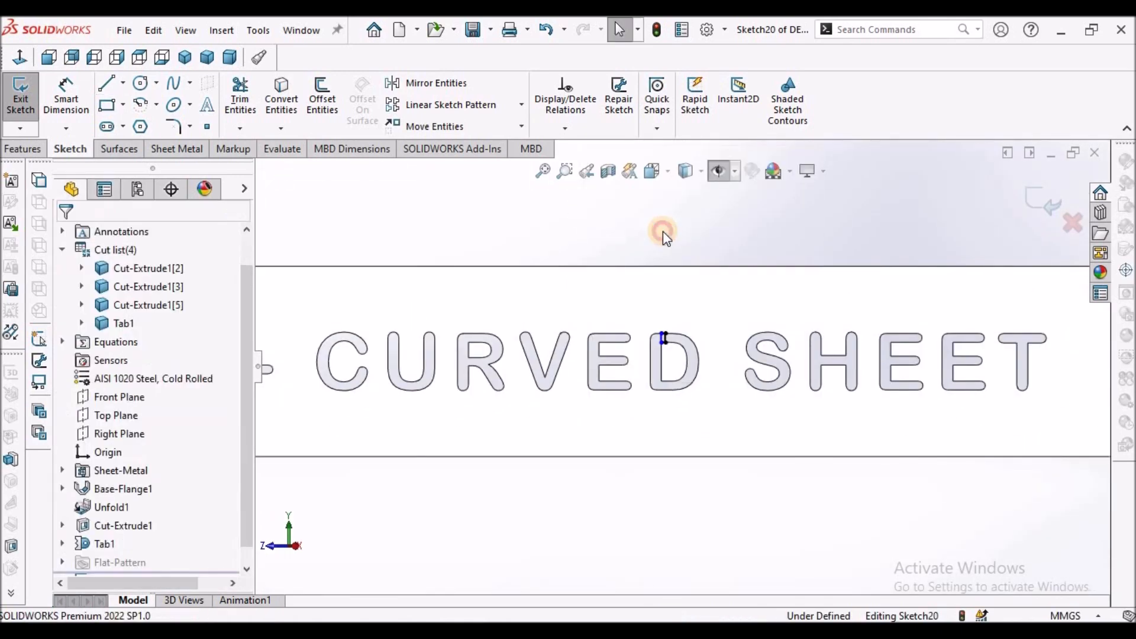
# Create a Base Flange/Tab from the rectangle in the D of CURVED, with merged result and auto-selected bodies
pyautogui.click(178, 148)
pyautogui.click(31, 97)
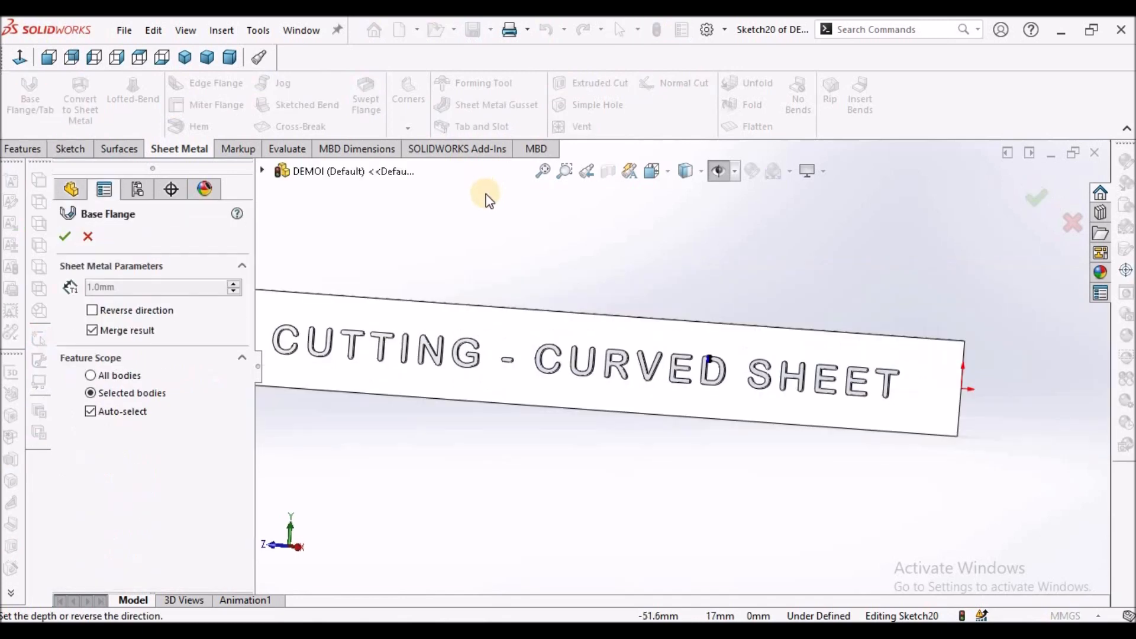
pyautogui.click(73, 243)
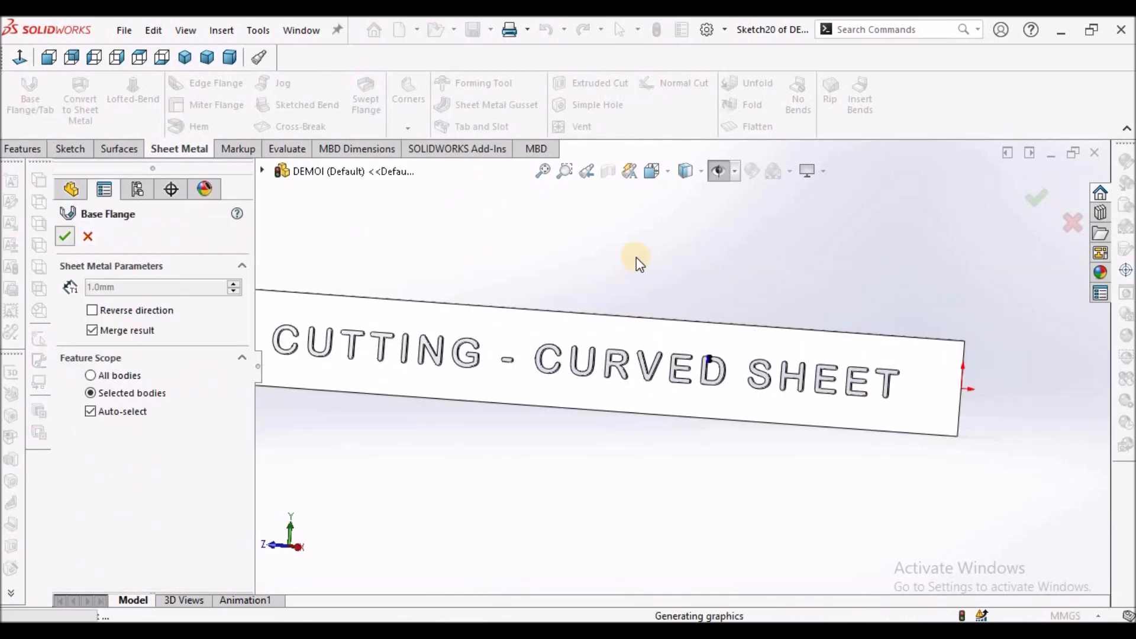
pyautogui.scroll(-3, 690, 369)
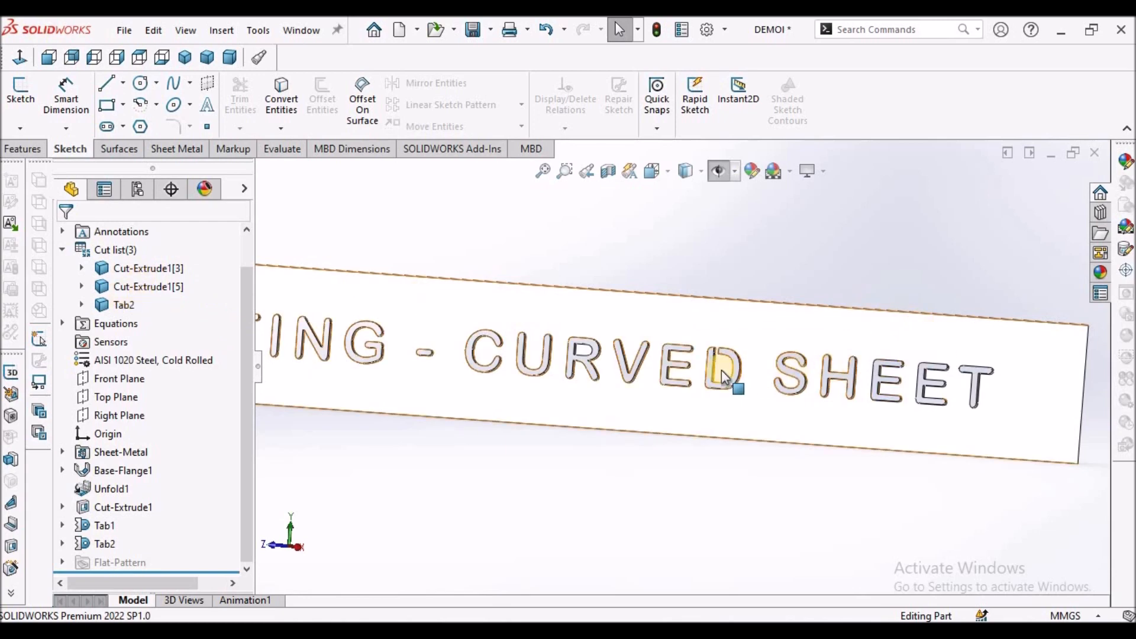
pyautogui.scroll(-2, 722, 370)
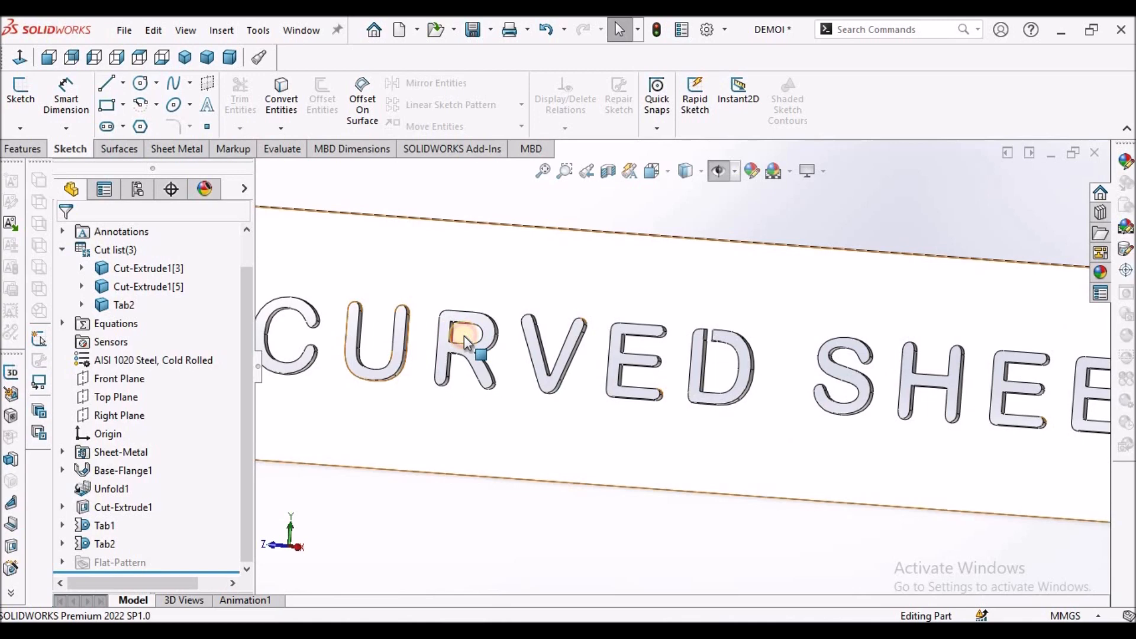
# Delete the solid body that forms the loose inner piece of the R in CURVED
pyautogui.click(958, 365)
pyautogui.scroll(-5, 958, 365)
pyautogui.scroll(1, 958, 365)
pyautogui.scroll(6, 958, 365)
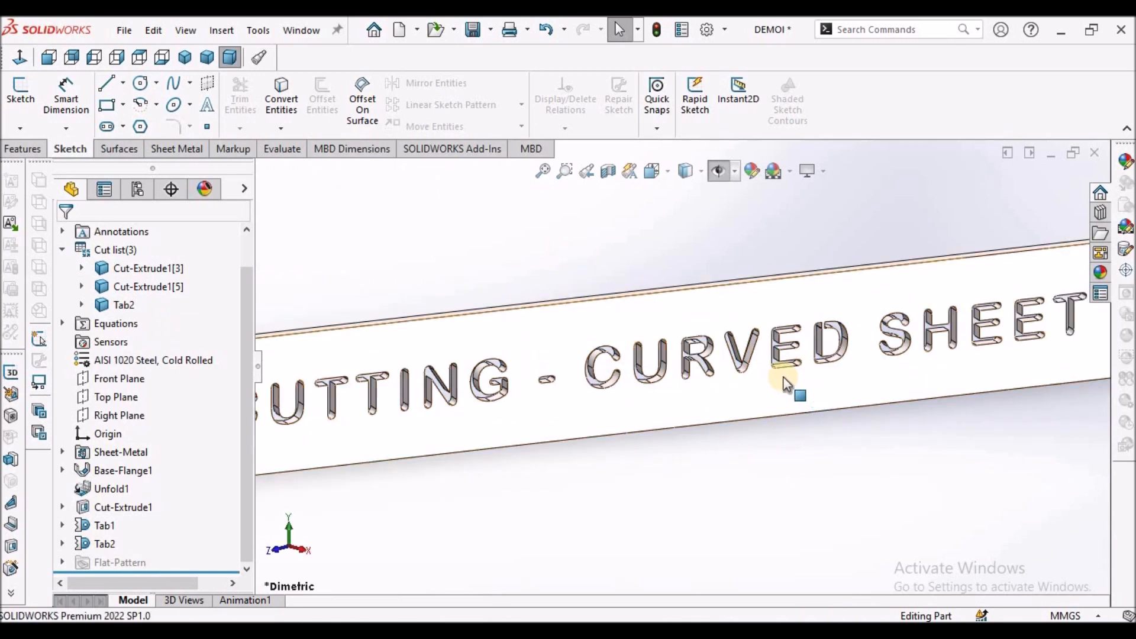
pyautogui.scroll(-3, 695, 355)
pyautogui.click(684, 346)
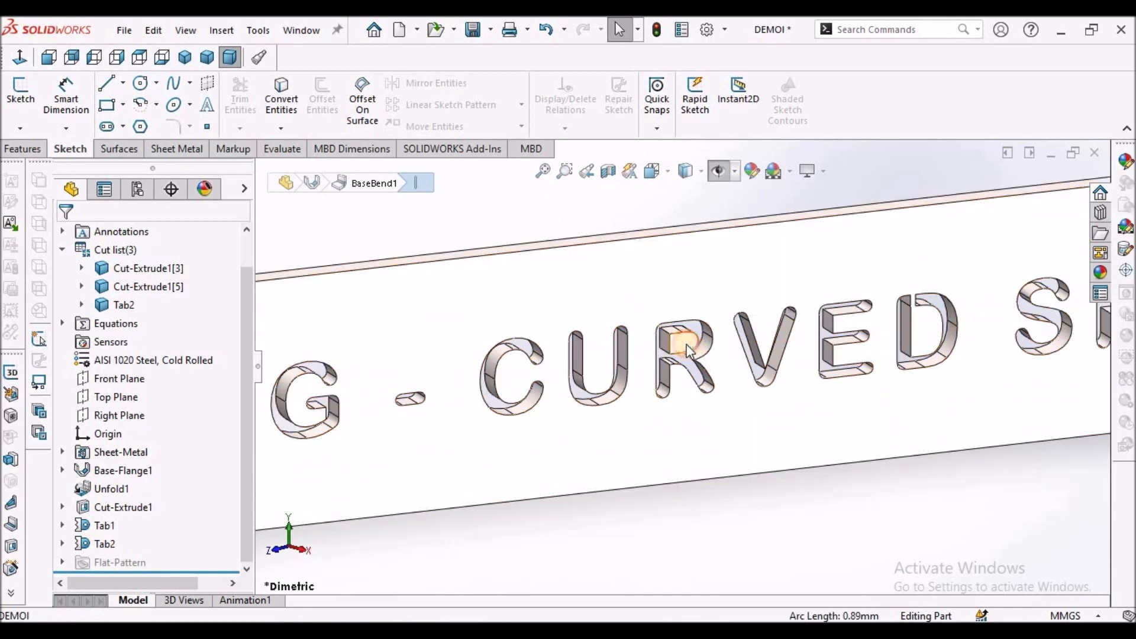
pyautogui.rightClick(686, 349)
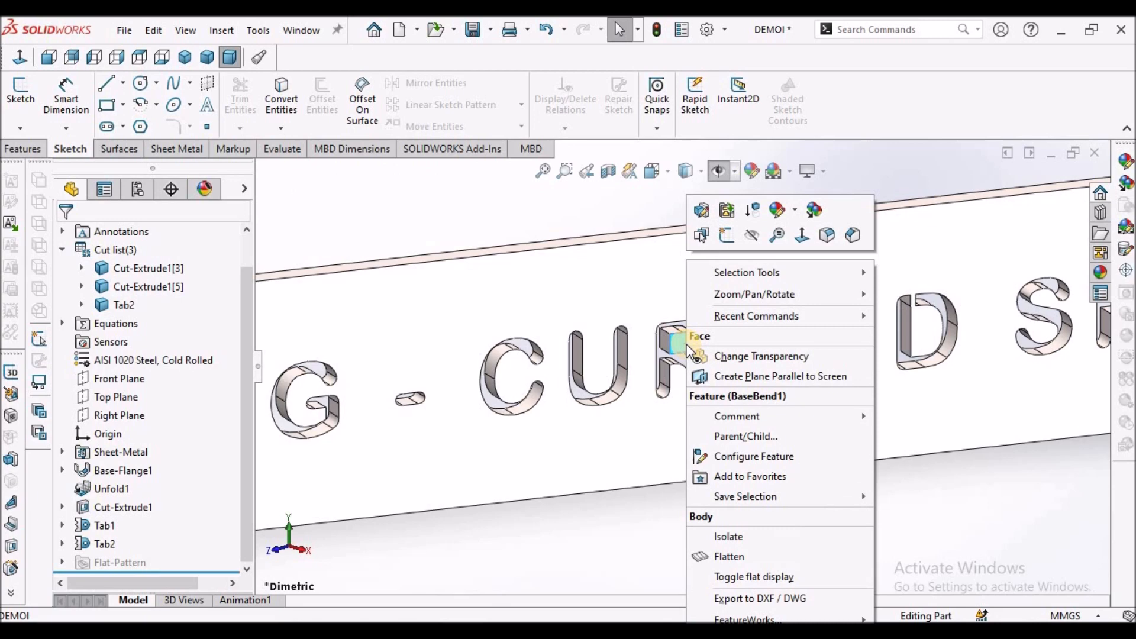
pyautogui.click(152, 289)
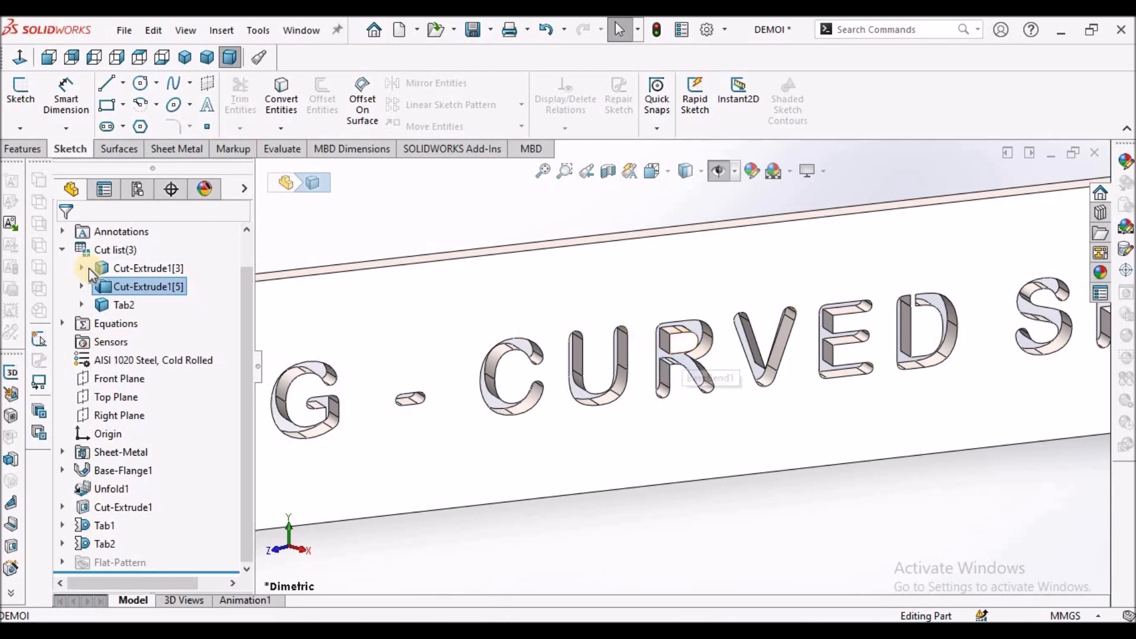
pyautogui.click(134, 265)
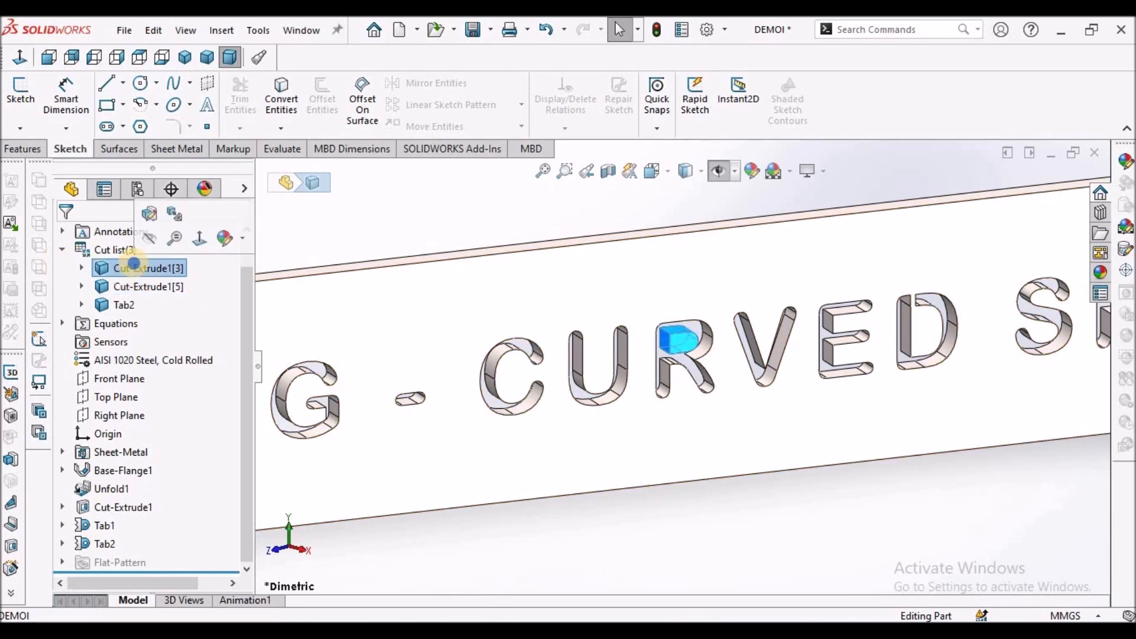
pyautogui.rightClick(134, 265)
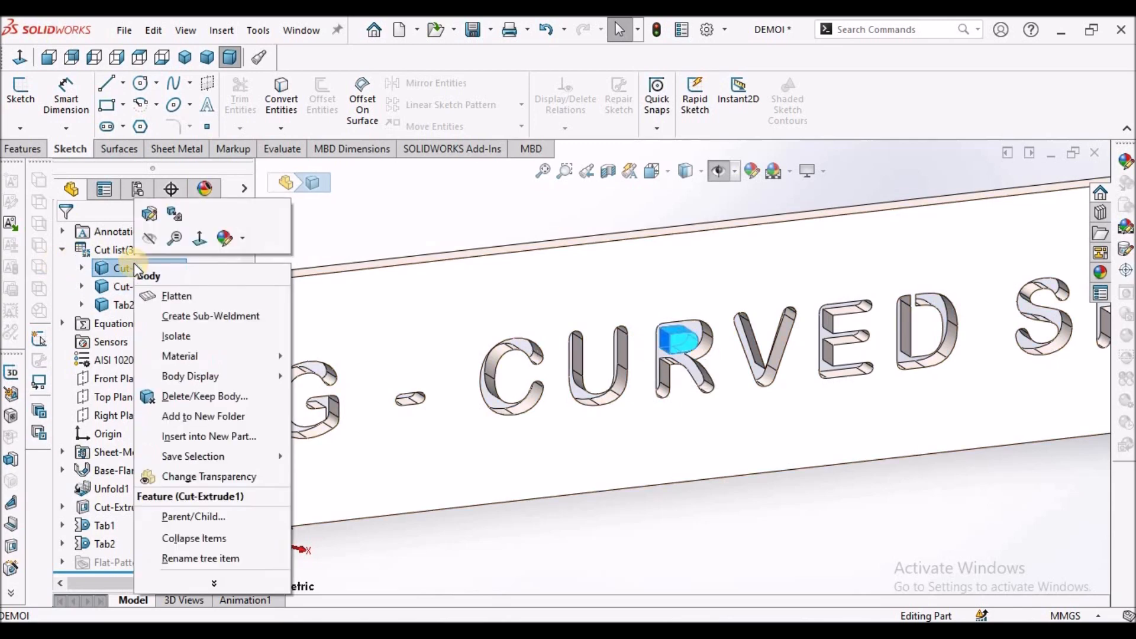
pyautogui.click(198, 397)
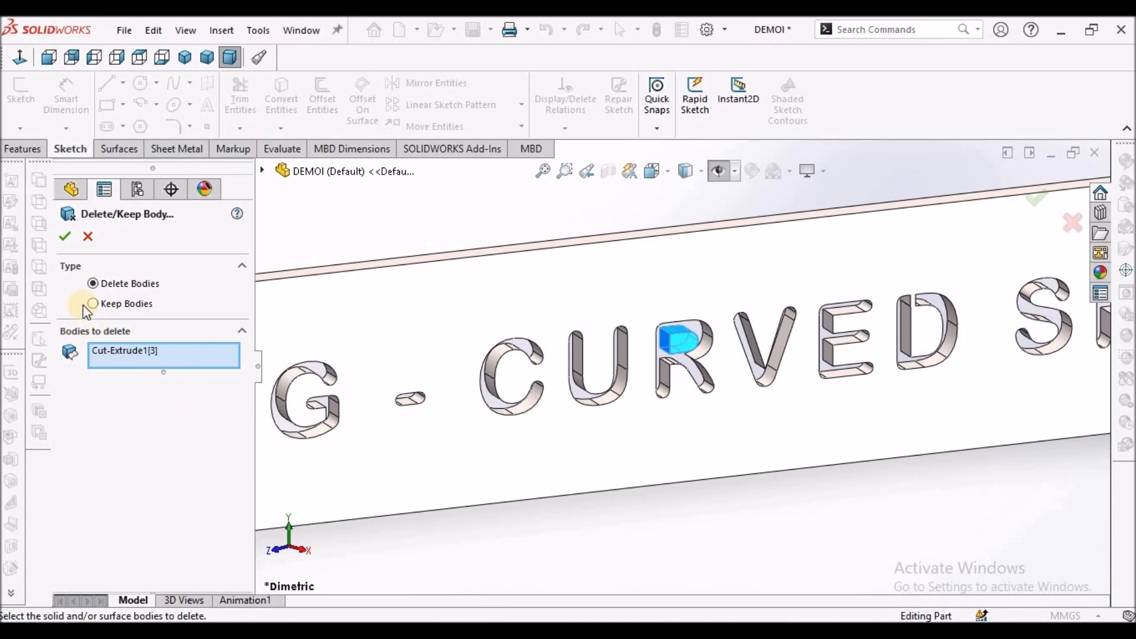
pyautogui.click(68, 237)
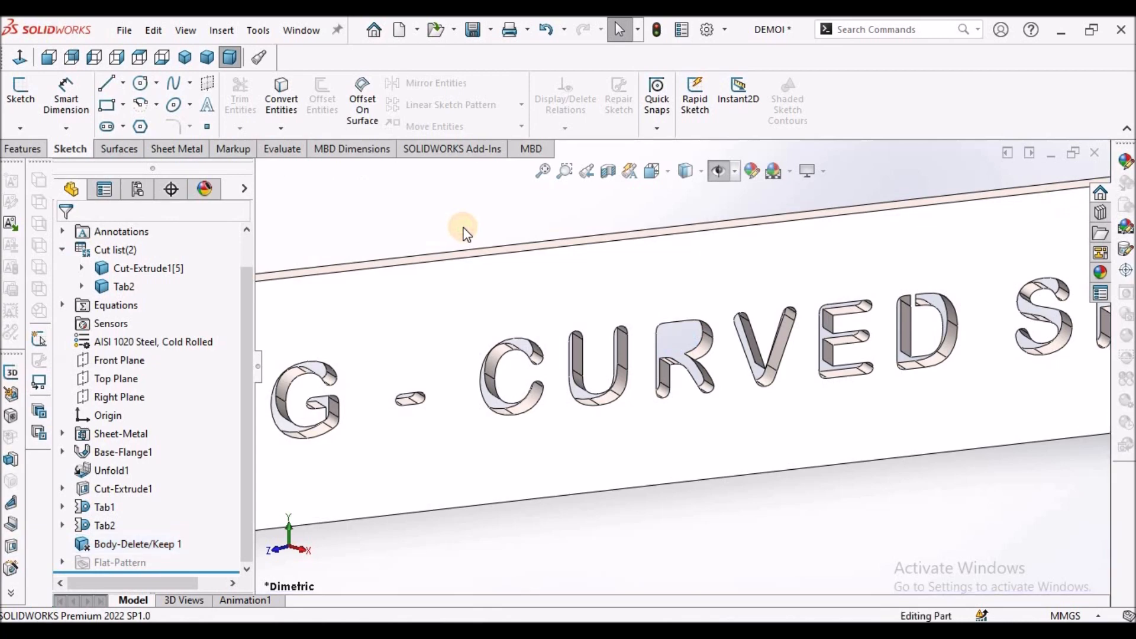
# Check the remaining loose cut-out body in the cut list against the lettering on the whole unfolded strip
pyautogui.click(135, 273)
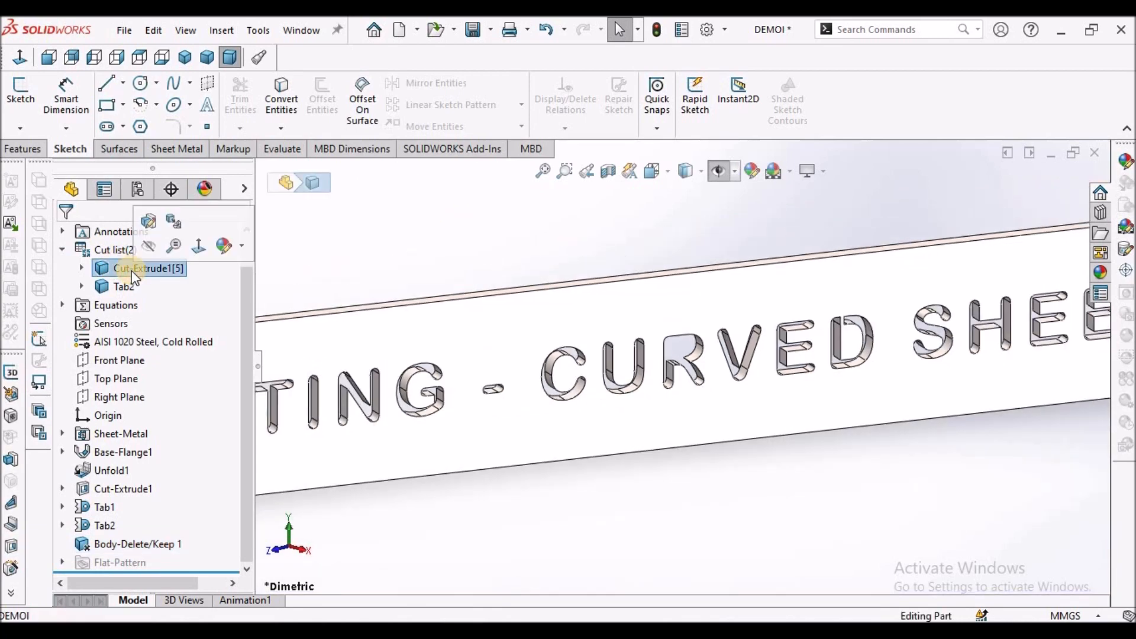
pyautogui.click(849, 454)
pyautogui.scroll(3, 849, 454)
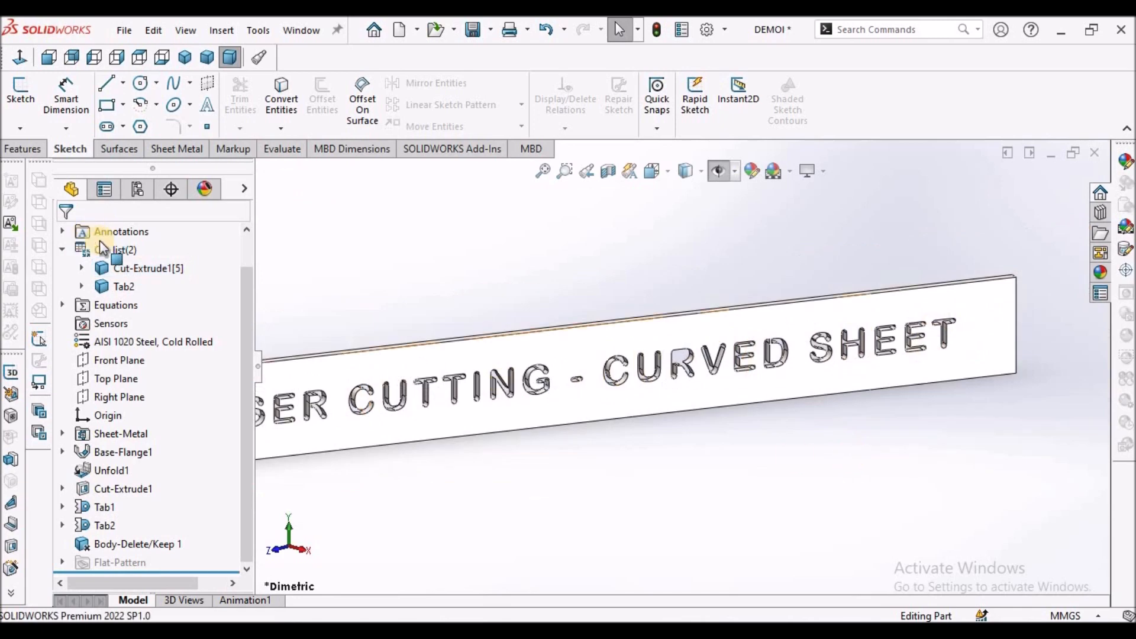
pyautogui.click(131, 274)
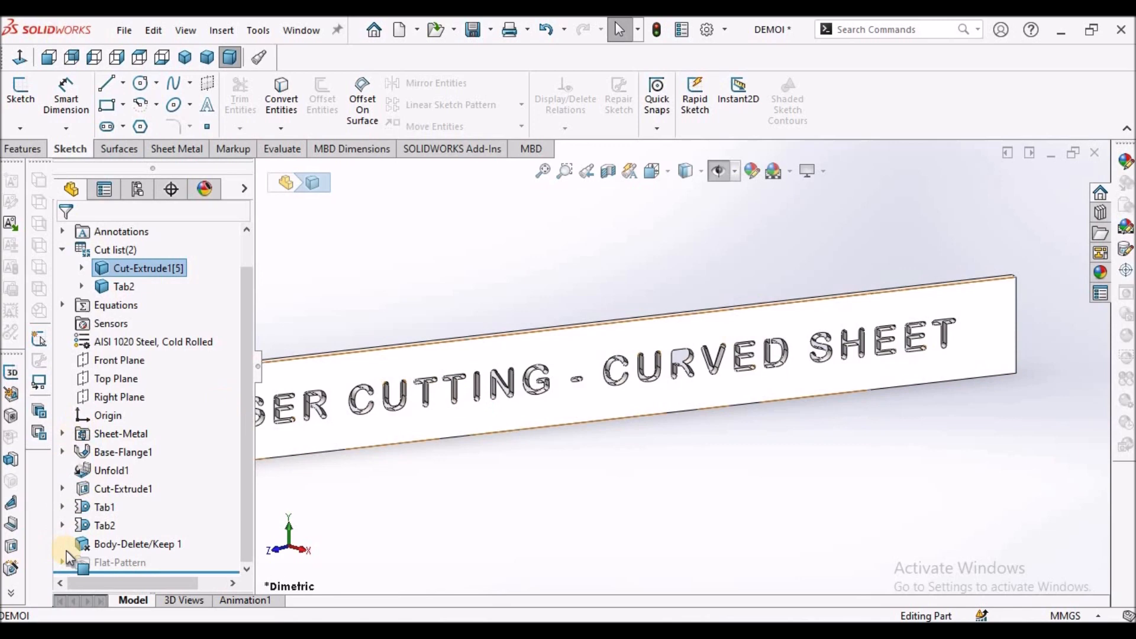
pyautogui.click(99, 529)
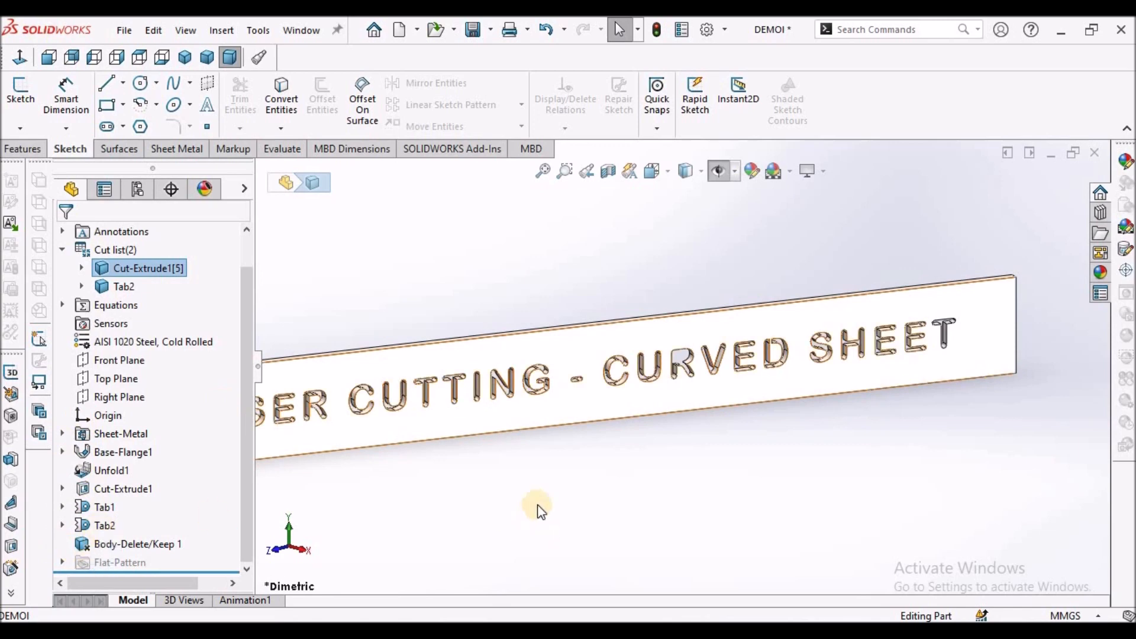
pyautogui.scroll(-3, 535, 504)
pyautogui.click(535, 503)
pyautogui.press('f')
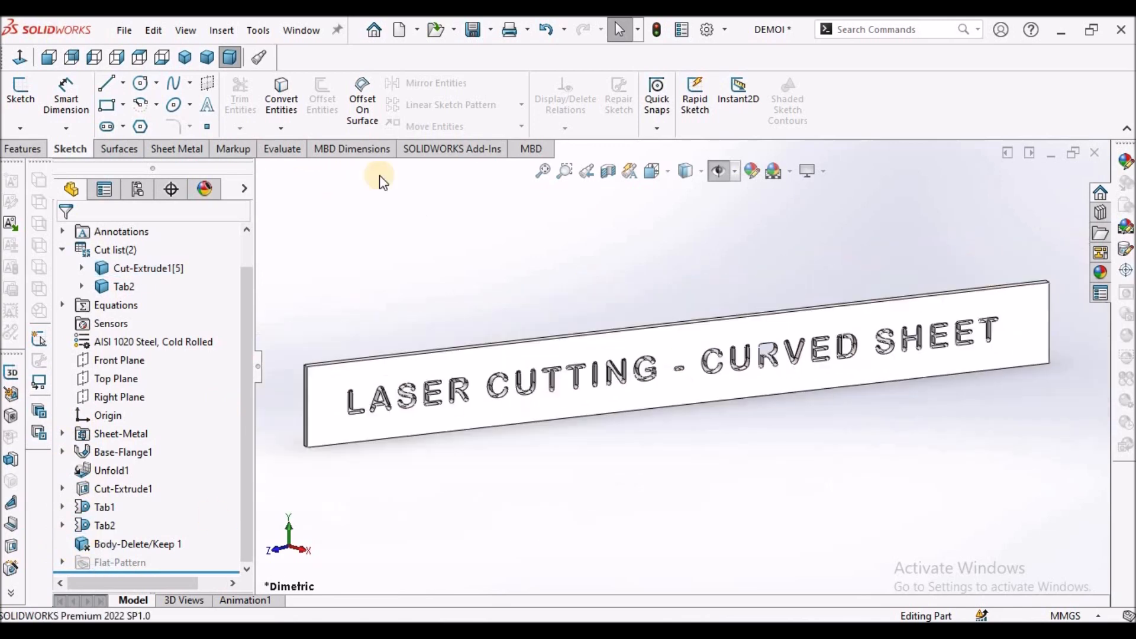
# Fold the strip back to its curved shape, collecting all bends and keeping the end edge beside SHEET fixed
pyautogui.click(179, 149)
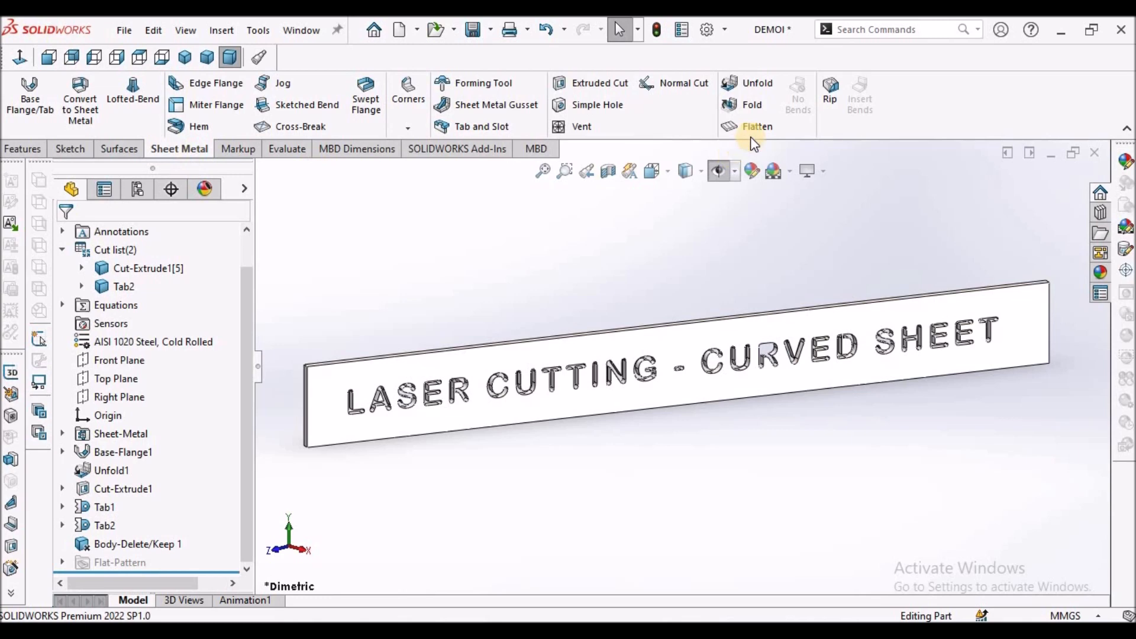
pyautogui.click(753, 83)
pyautogui.click(87, 237)
pyautogui.click(752, 107)
pyautogui.click(165, 393)
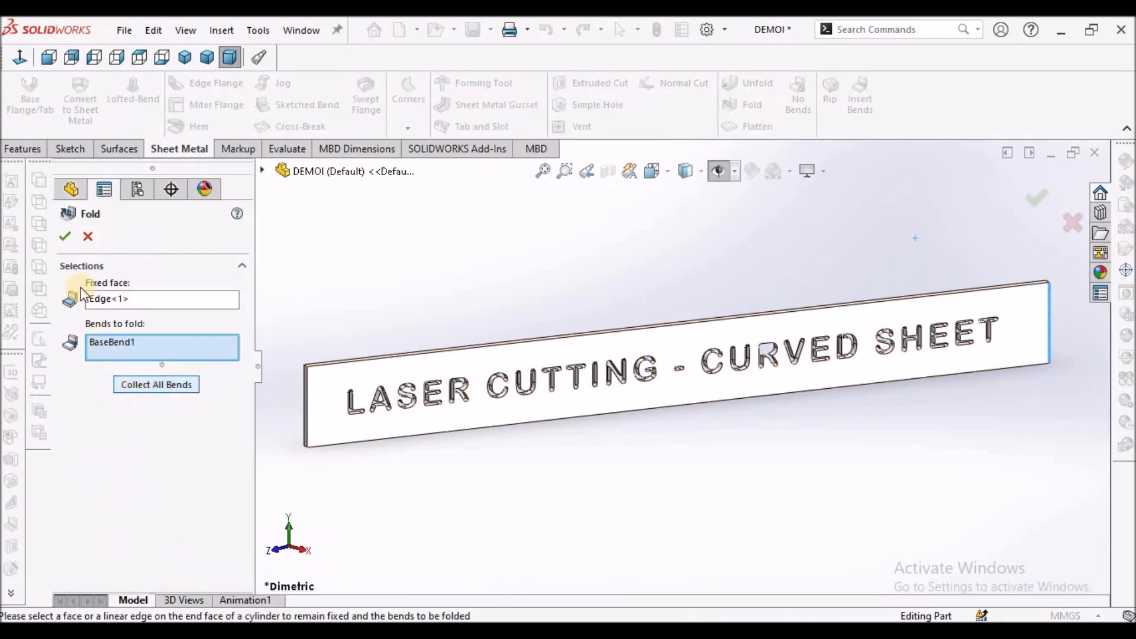
pyautogui.click(64, 237)
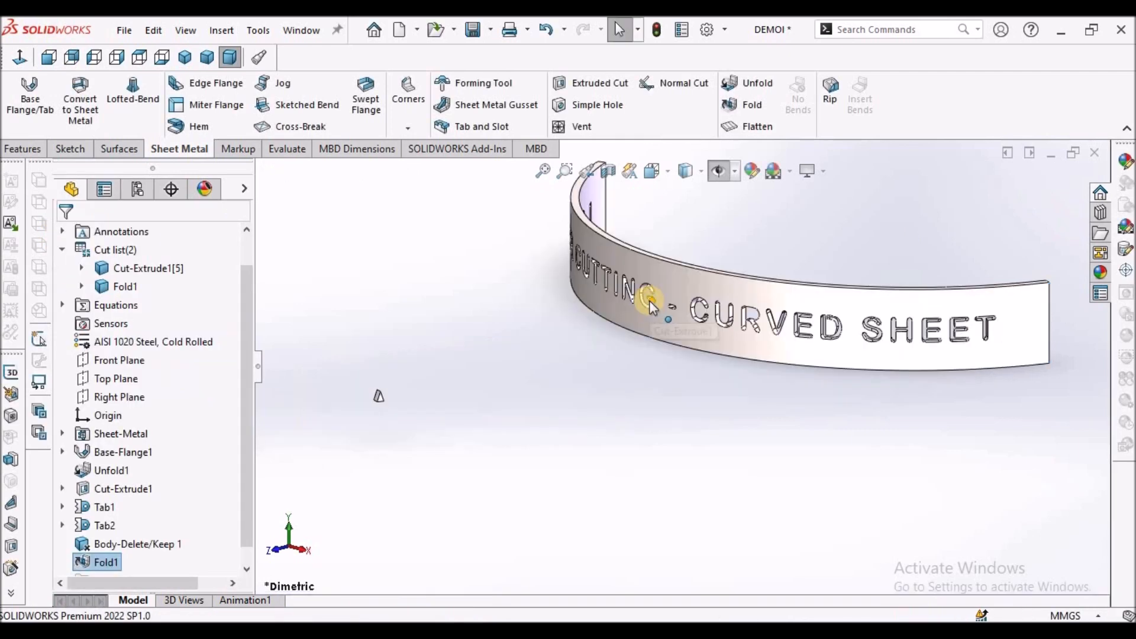
# Delete the small triangular body left floating away from the folded strip
pyautogui.click(617, 434)
pyautogui.click(185, 58)
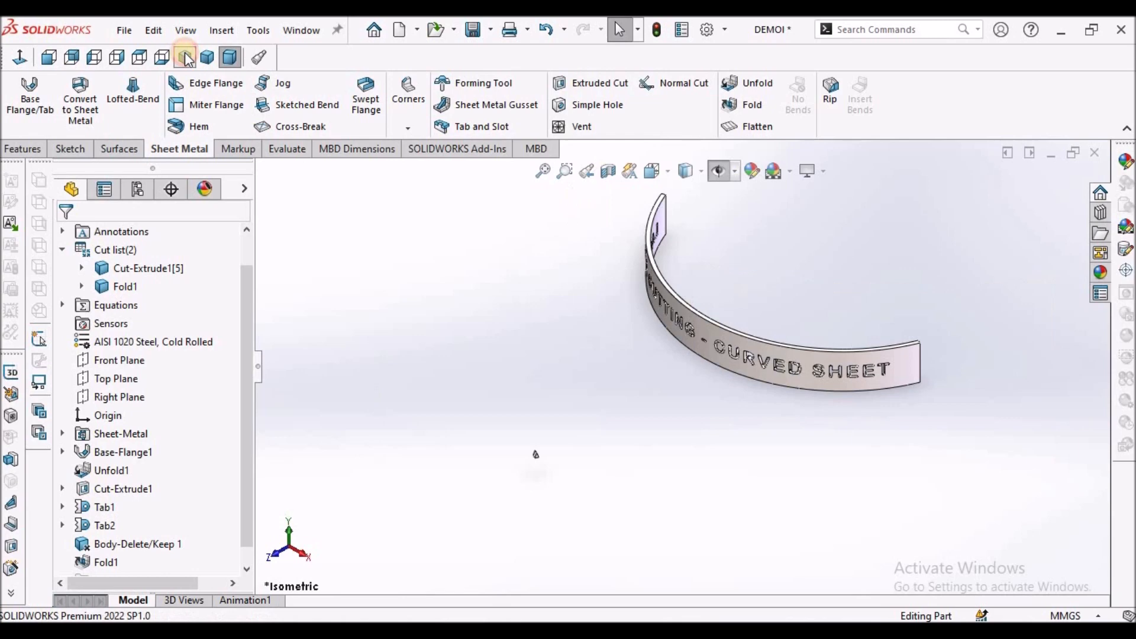
pyautogui.scroll(-3, 712, 392)
pyautogui.scroll(-12, 383, 536)
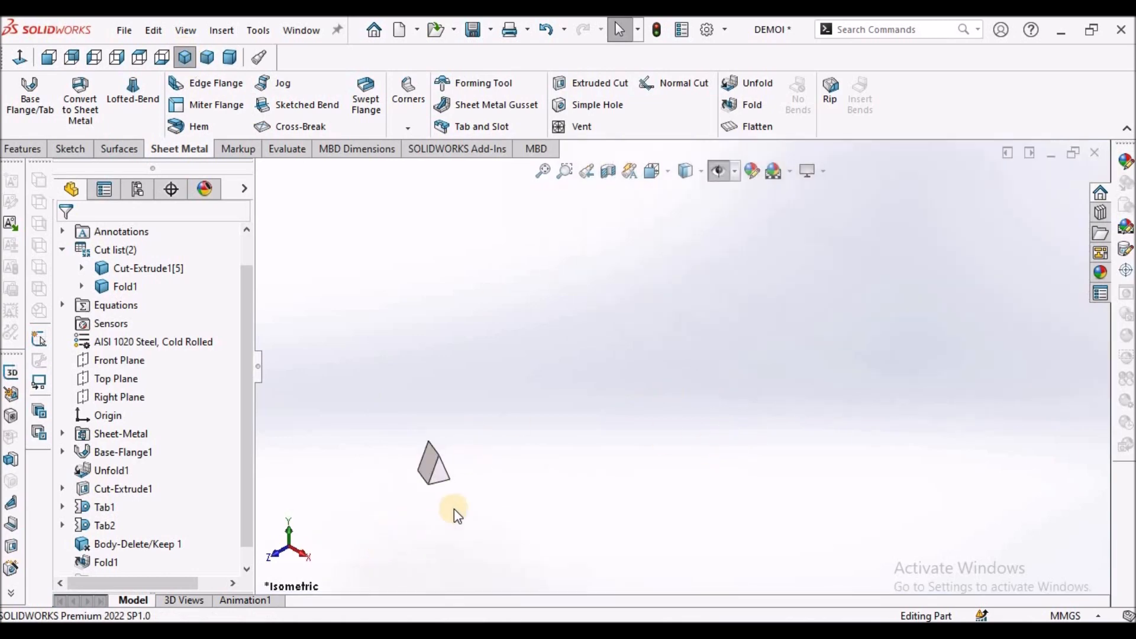
pyautogui.click(640, 300)
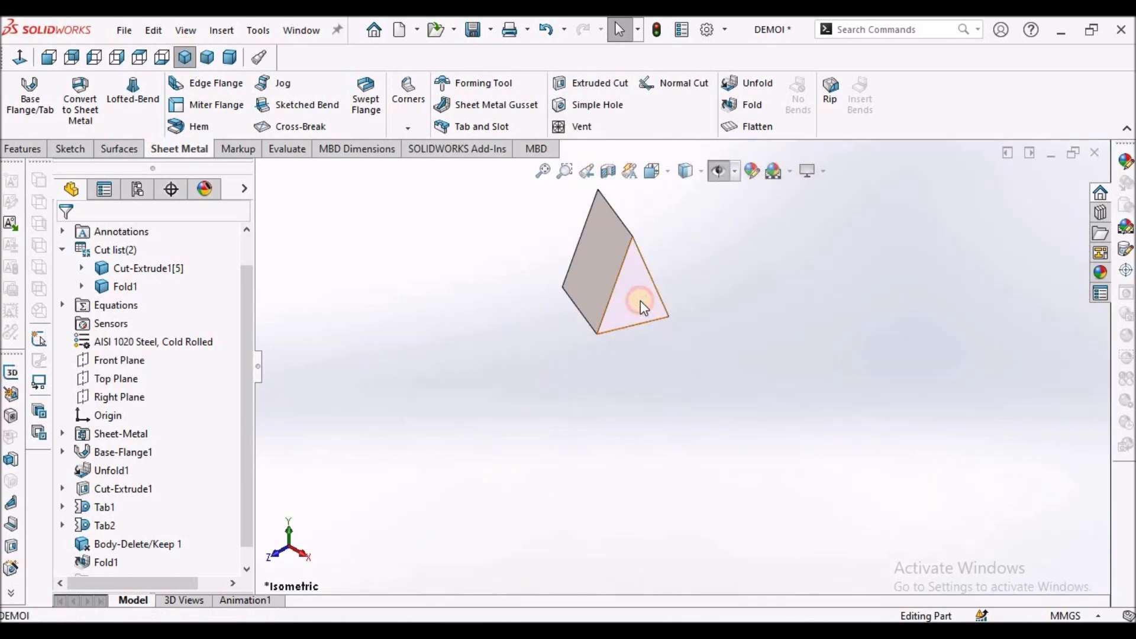
pyautogui.click(142, 268)
pyautogui.rightClick(142, 265)
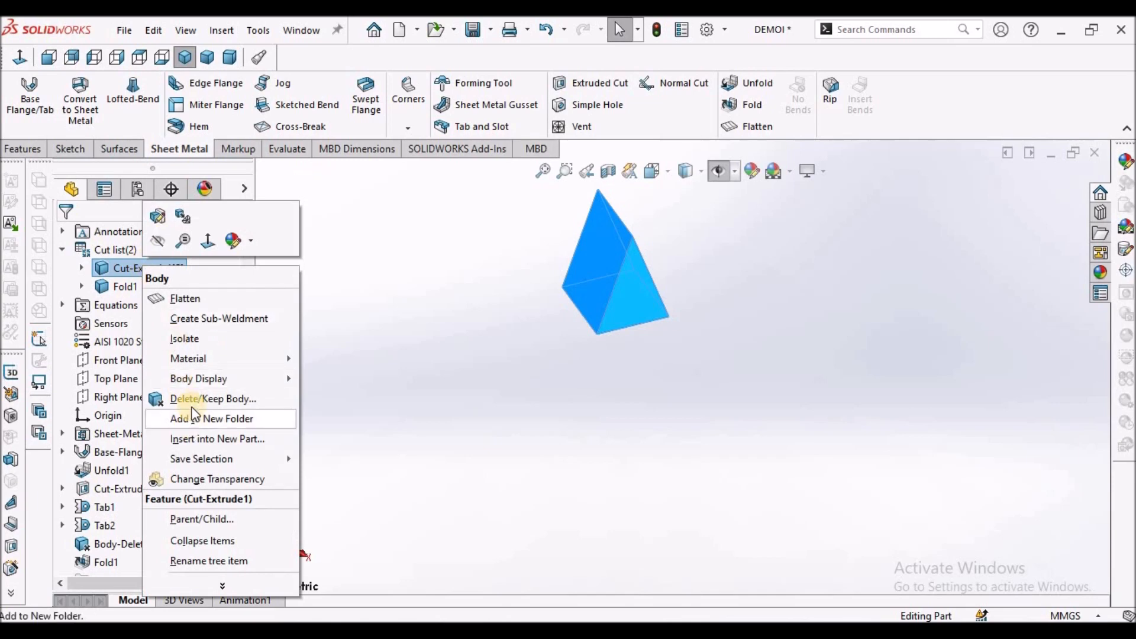
pyautogui.click(184, 398)
pyautogui.click(65, 236)
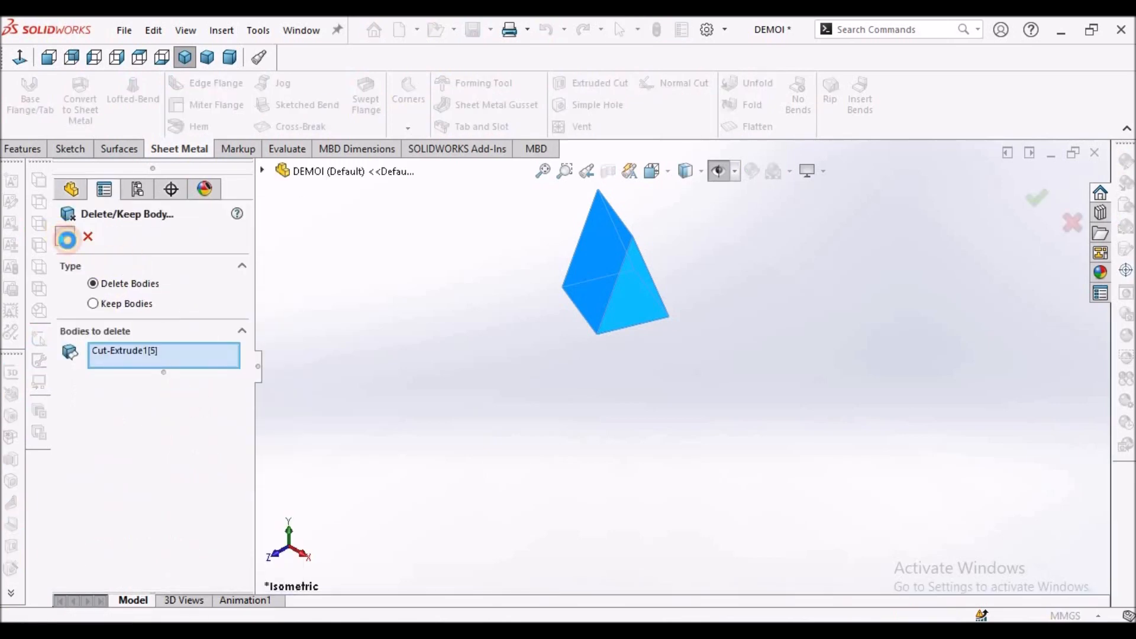
# Inspect the cut lettering on the folded strip from the front and from oblique angles
pyautogui.click(49, 56)
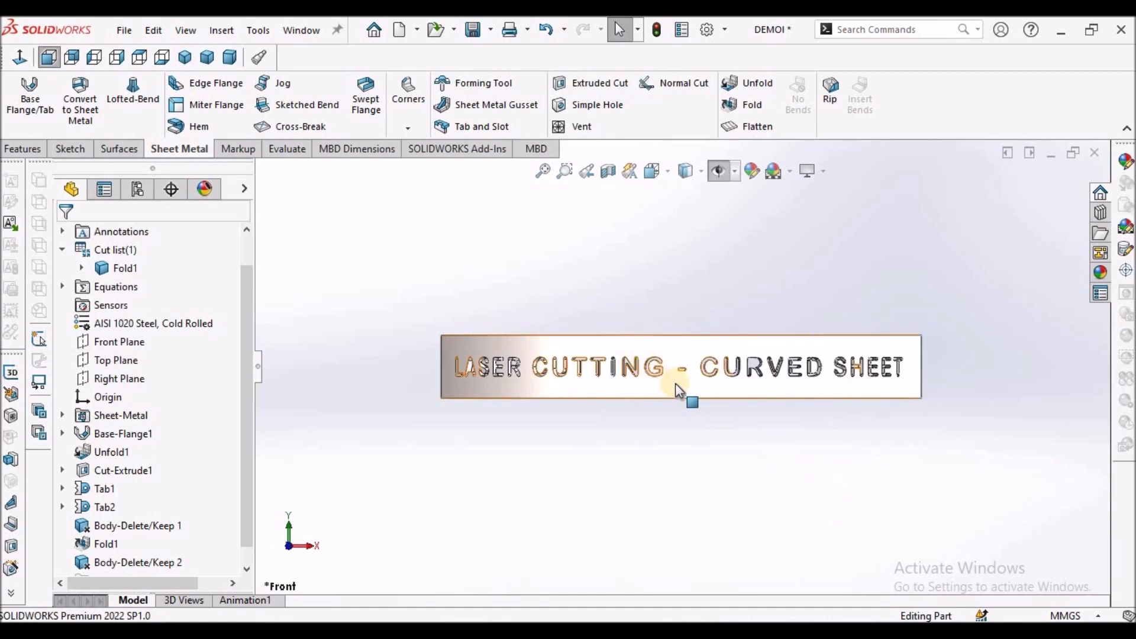
pyautogui.moveTo(700, 427); pyautogui.dragTo(708, 346, button='middle')
pyautogui.scroll(-5, 708, 346)
pyautogui.moveTo(553, 261); pyautogui.dragTo(710, 443, button='middle')
pyautogui.scroll(6, 740, 425)
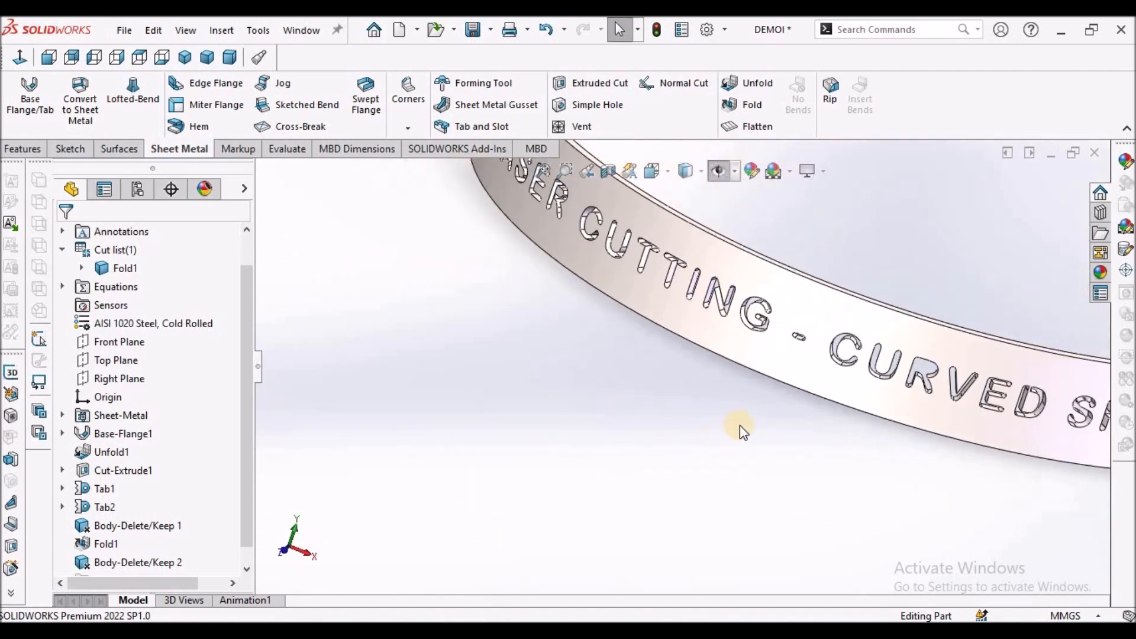
pyautogui.moveTo(825, 383); pyautogui.dragTo(822, 447, button='middle')
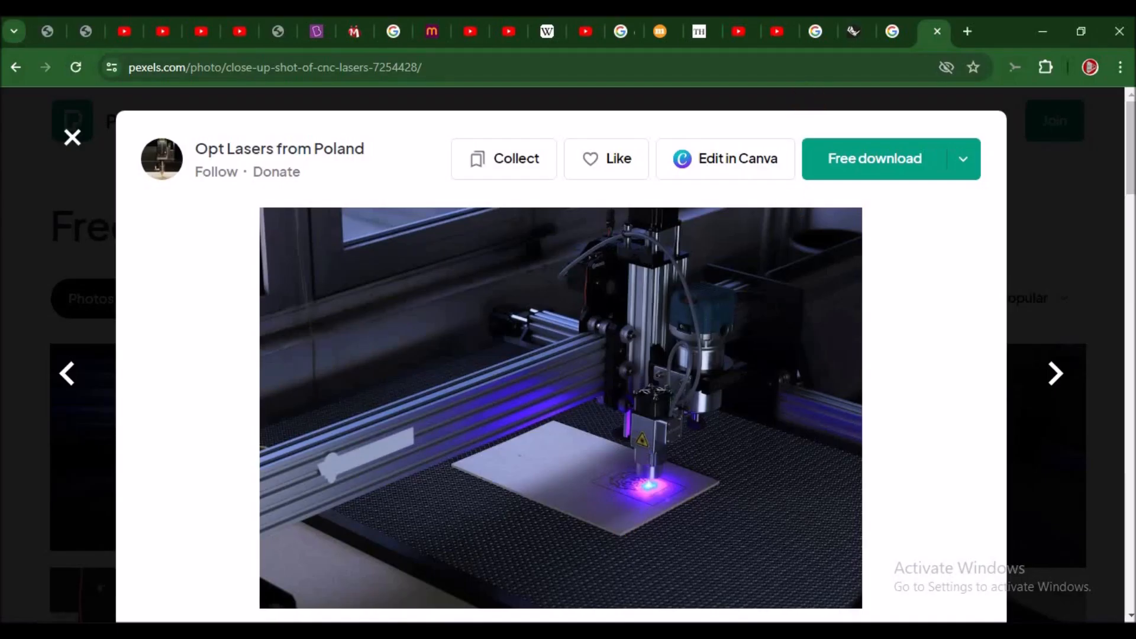
# Switch to the browser's image results for laser cutting letters in sheet metal and view stencil-style examples
pyautogui.click(895, 32)
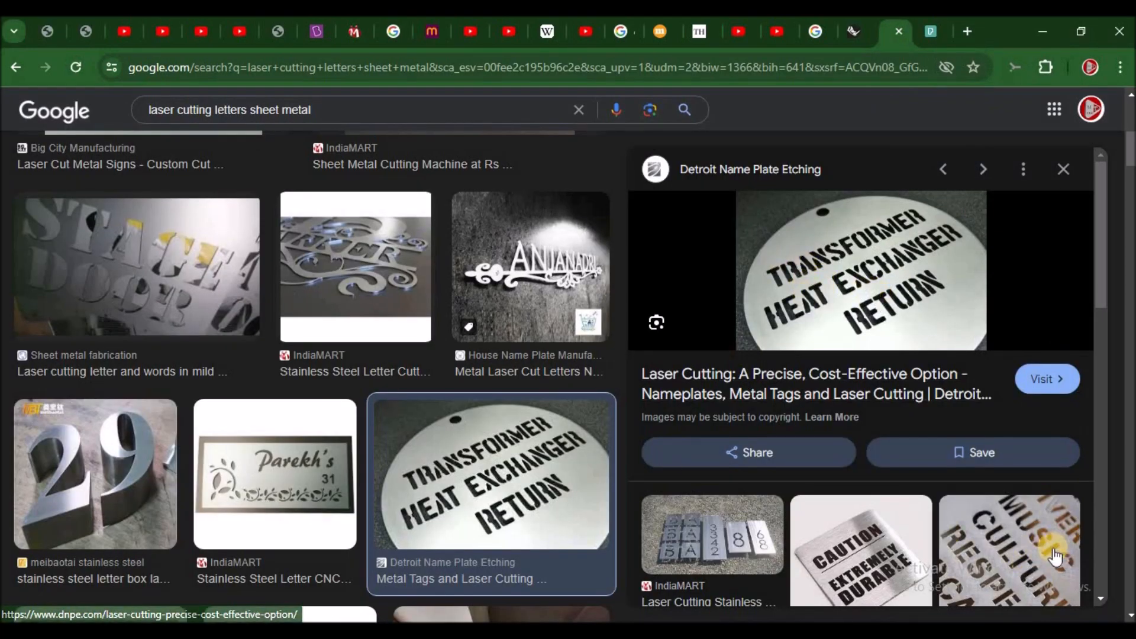
pyautogui.click(1010, 544)
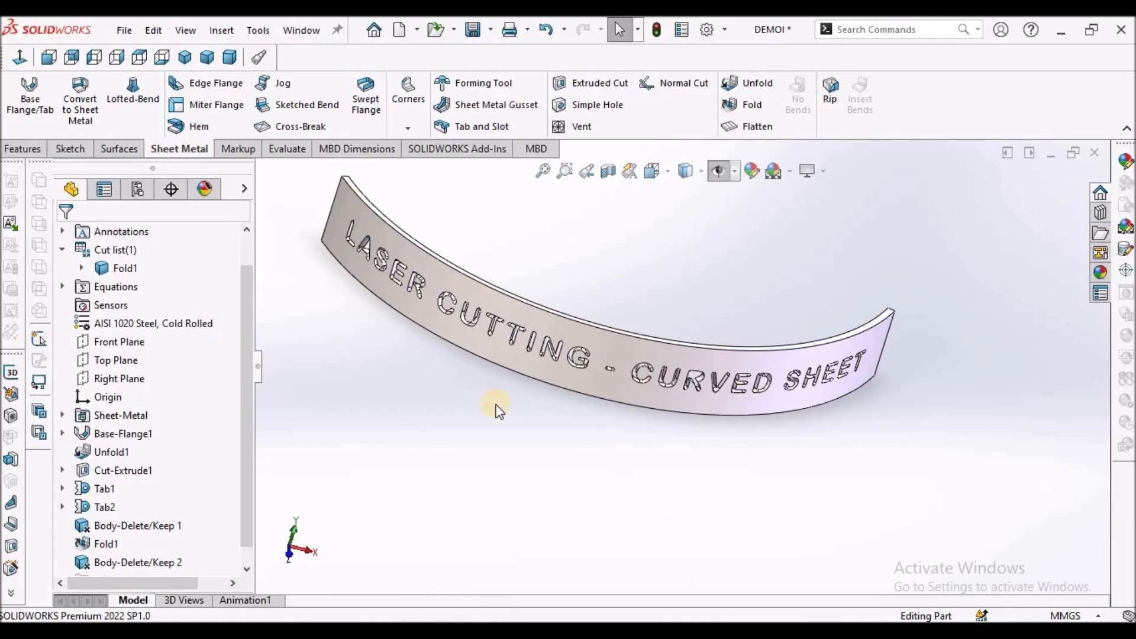
# Review the finished curved strip in SOLIDWORKS and the illustration page in Desc 2.pdf
pyautogui.click(598, 355)
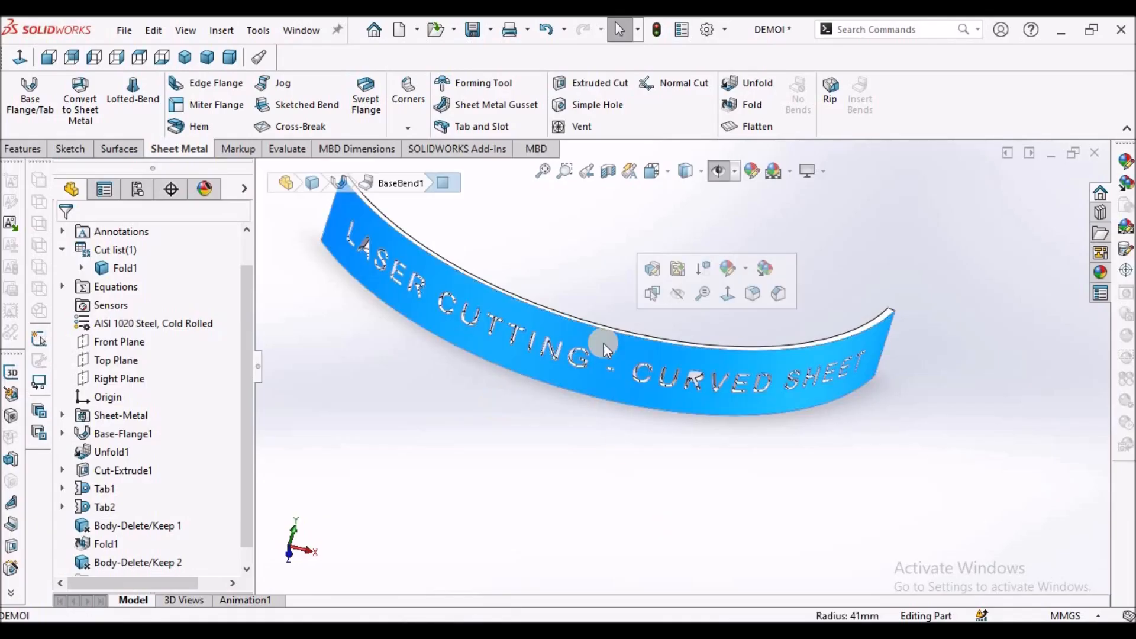
pyautogui.click(669, 284)
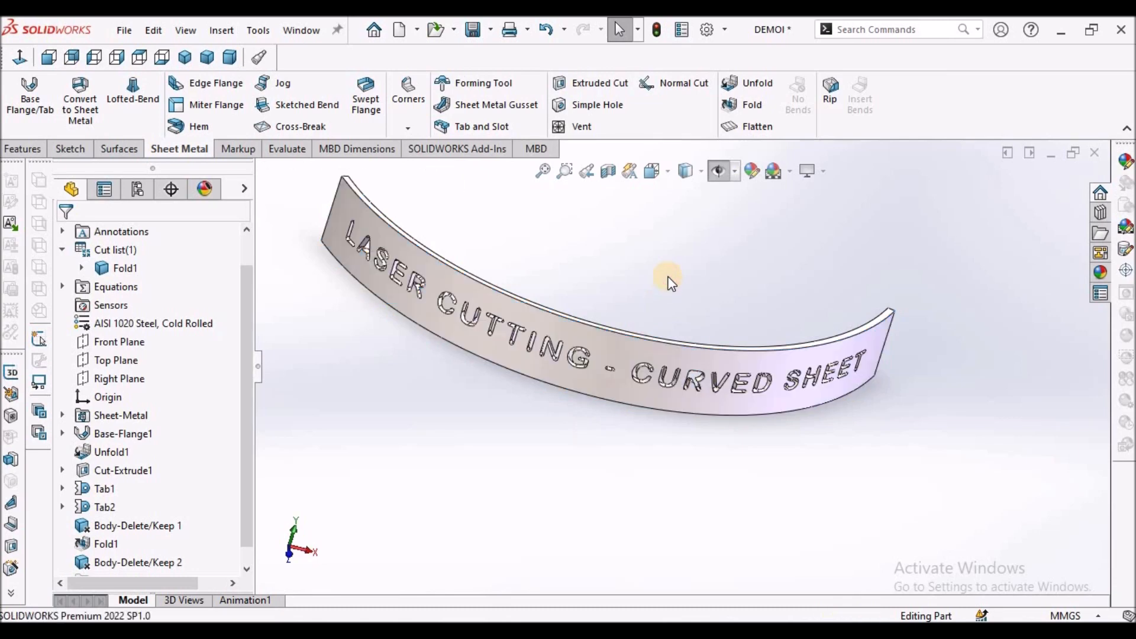
pyautogui.click(184, 57)
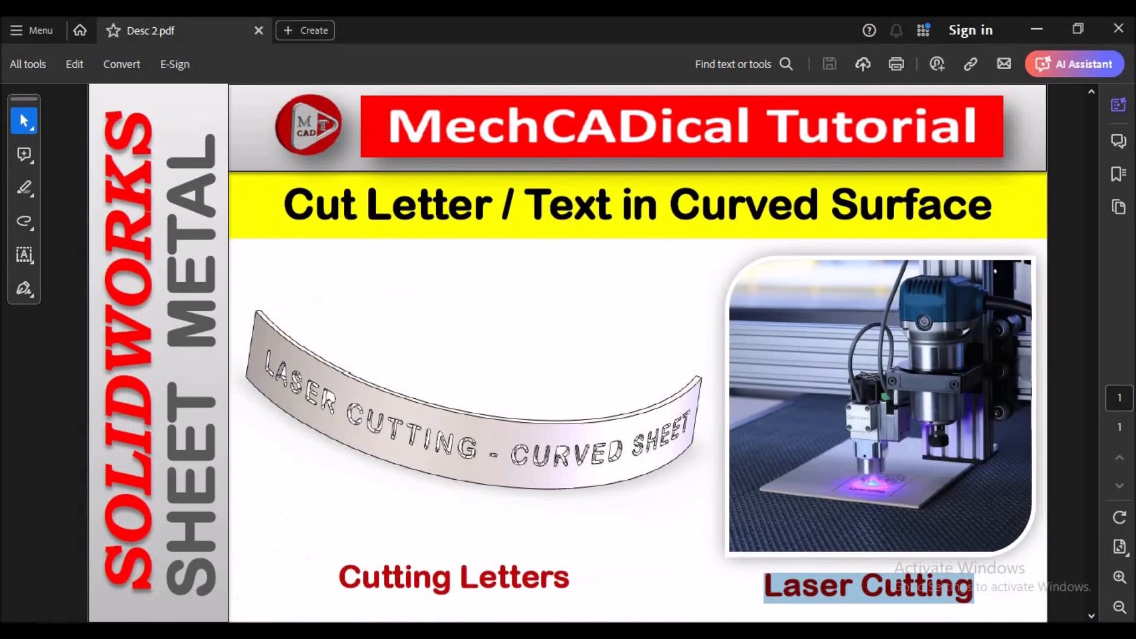
pyautogui.click(597, 342)
pyautogui.click(583, 547)
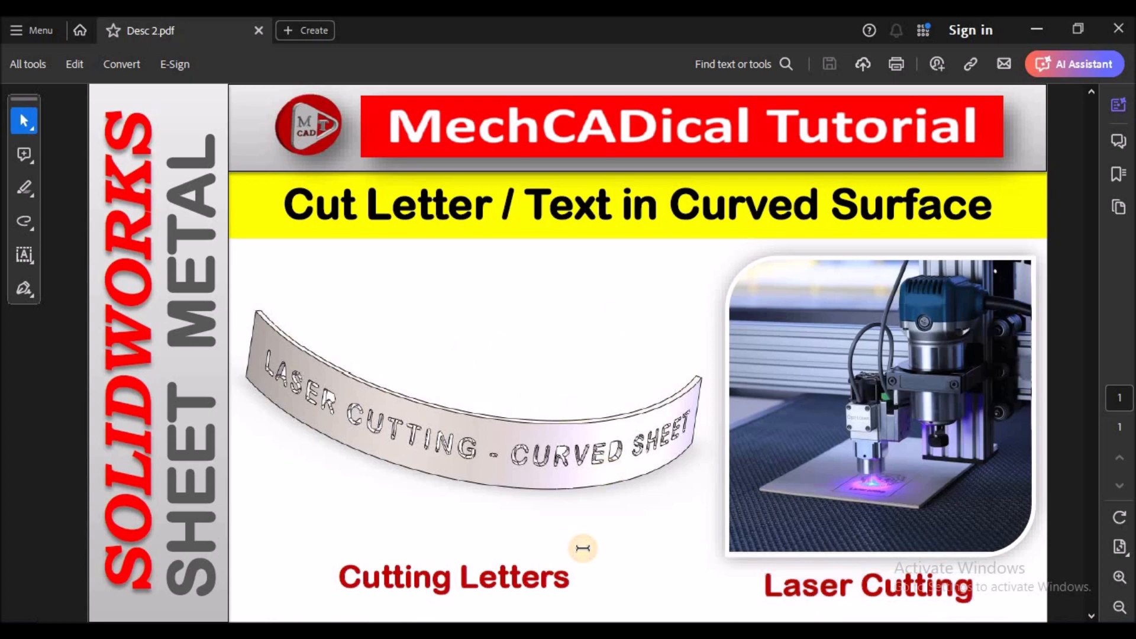